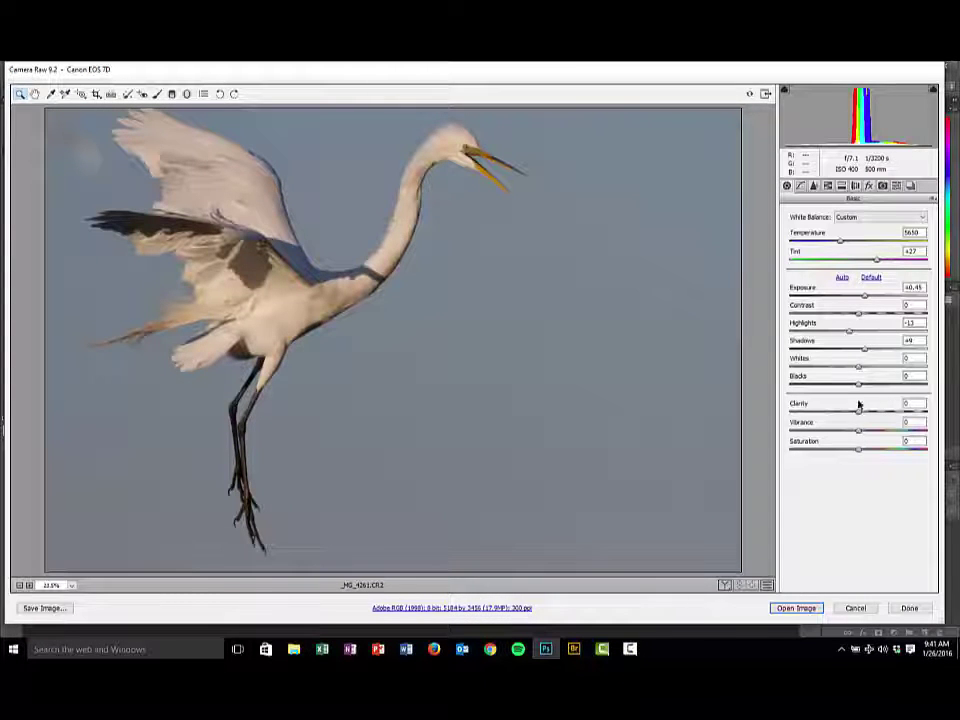
Step: Open the raw egret photo from Camera Raw for editing and duplicate its Background layer
left_click(805, 608)
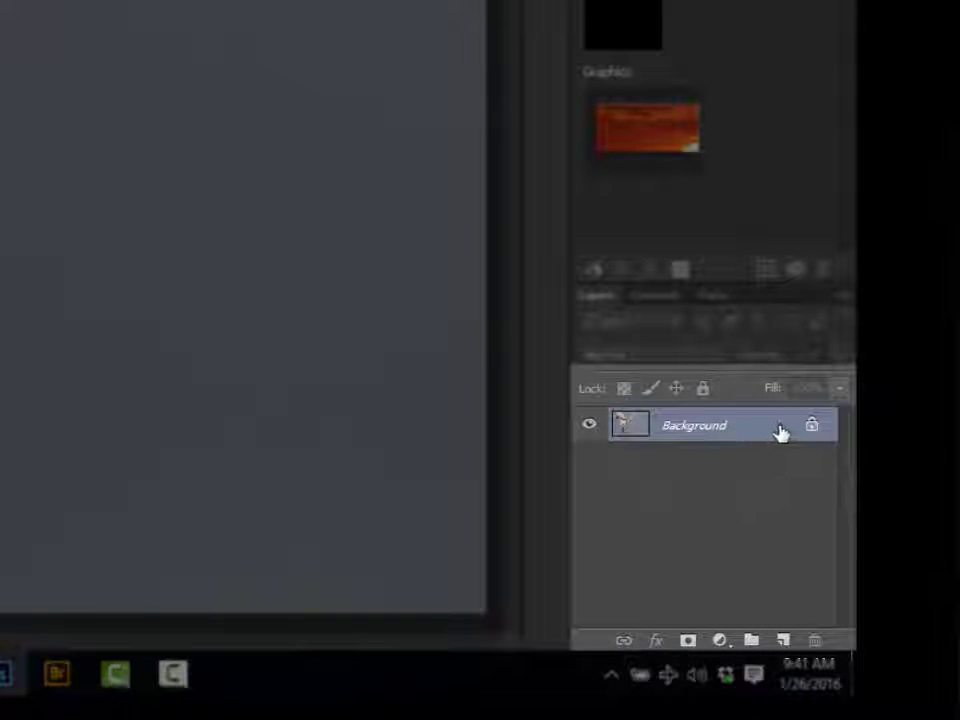
right_click(766, 431)
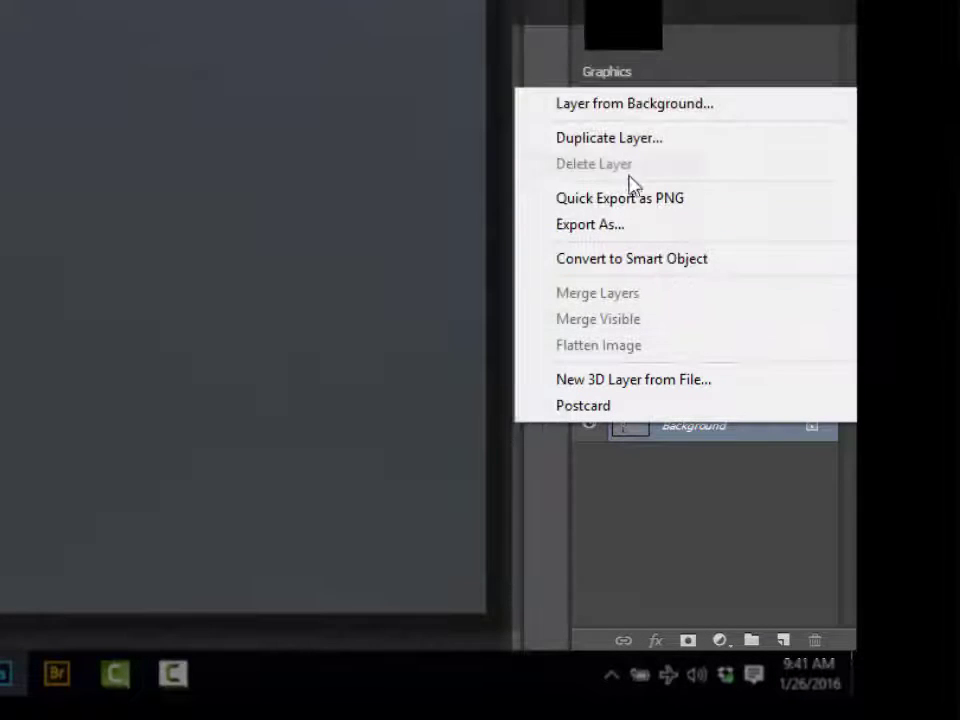
left_click(698, 480)
left_click_drag(759, 422, 784, 640)
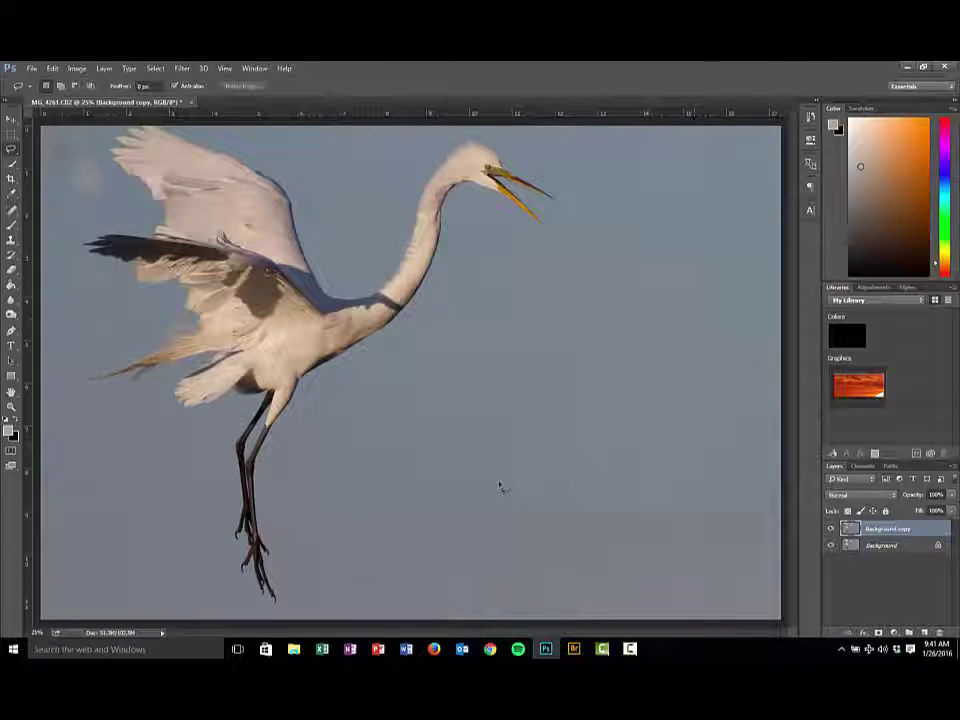
Step: Try extending the canvas above the egret with the Crop tool while the background color is black, and undo the extension
scroll(500, 487, "down", 1)
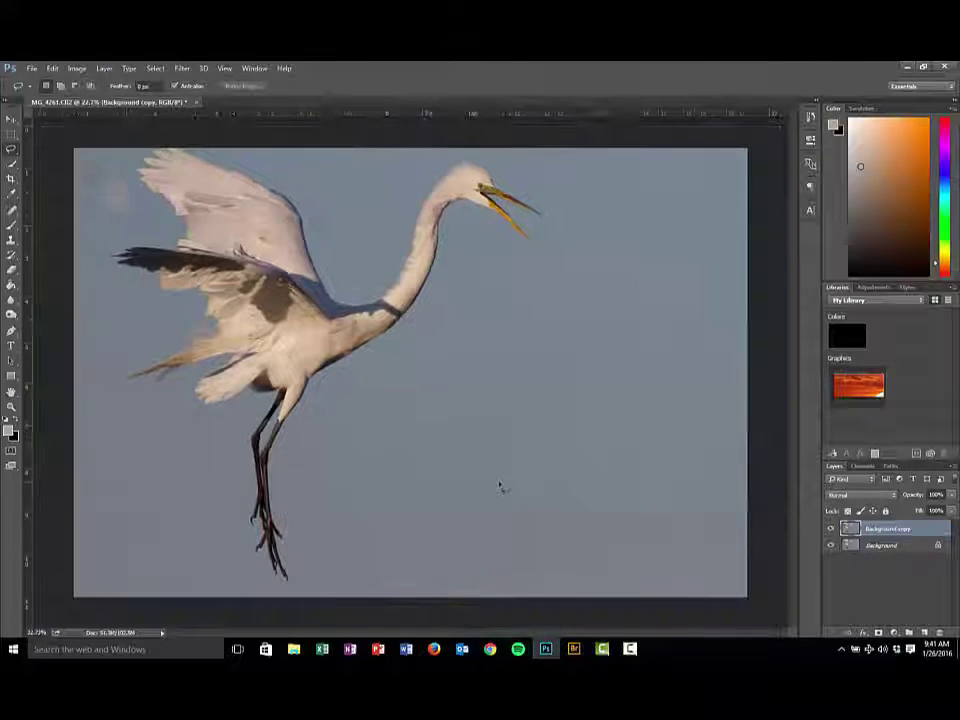
scroll(502, 487, "down", 1)
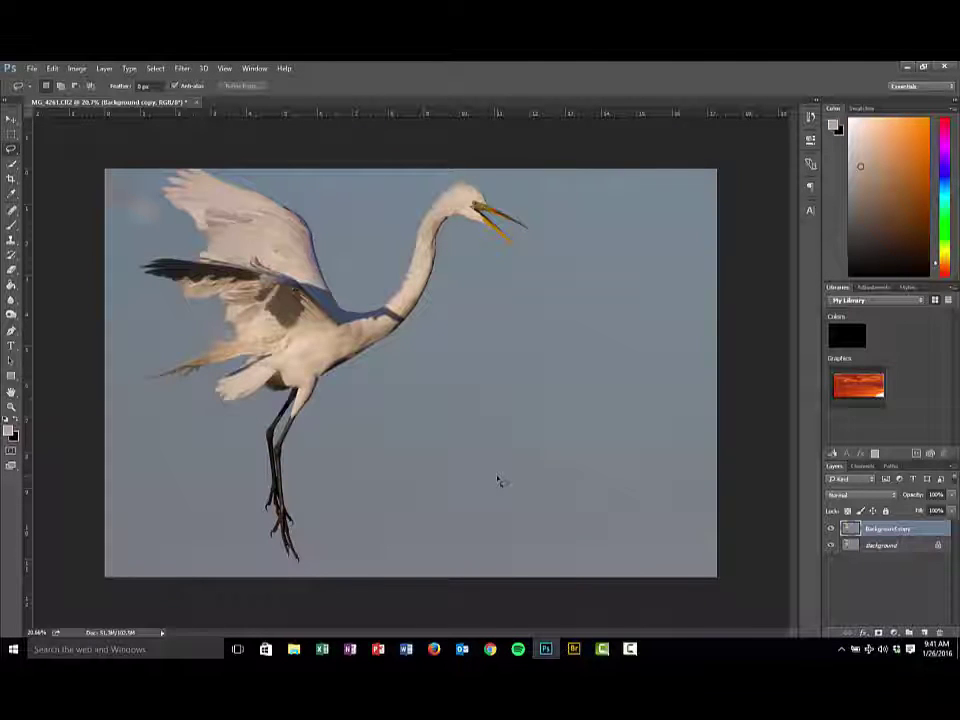
left_click(11, 179)
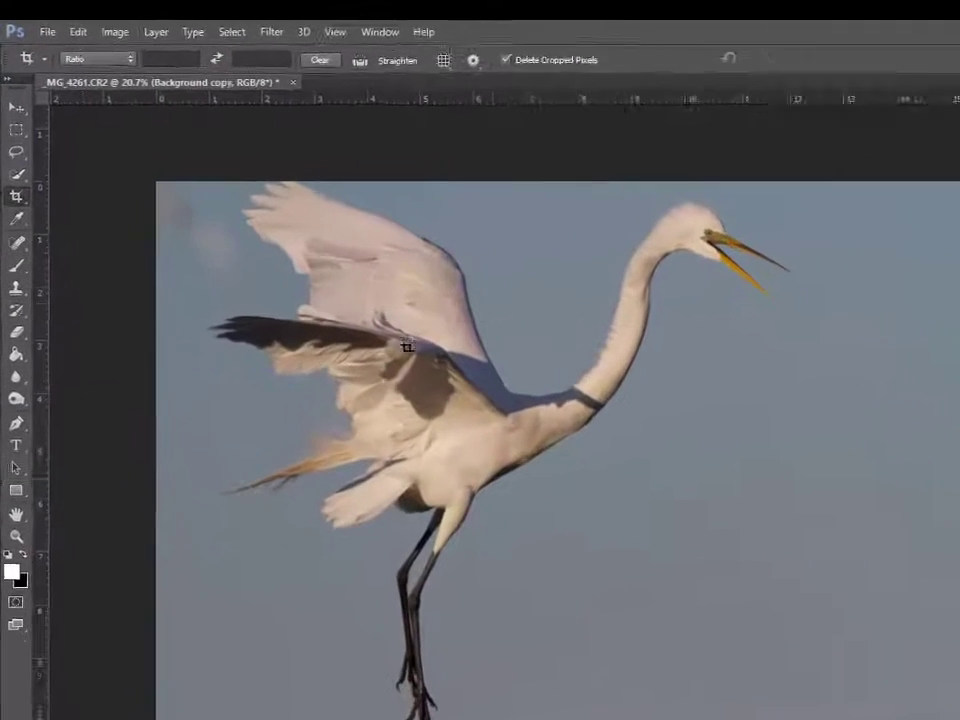
left_click_drag(711, 187, 711, 151)
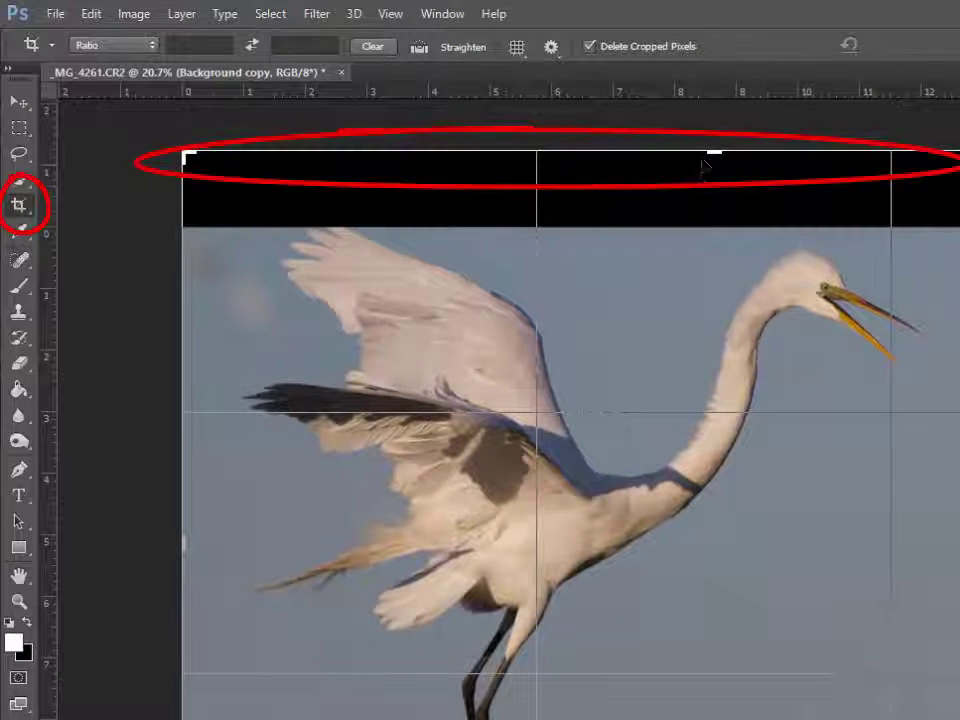
key("Return")
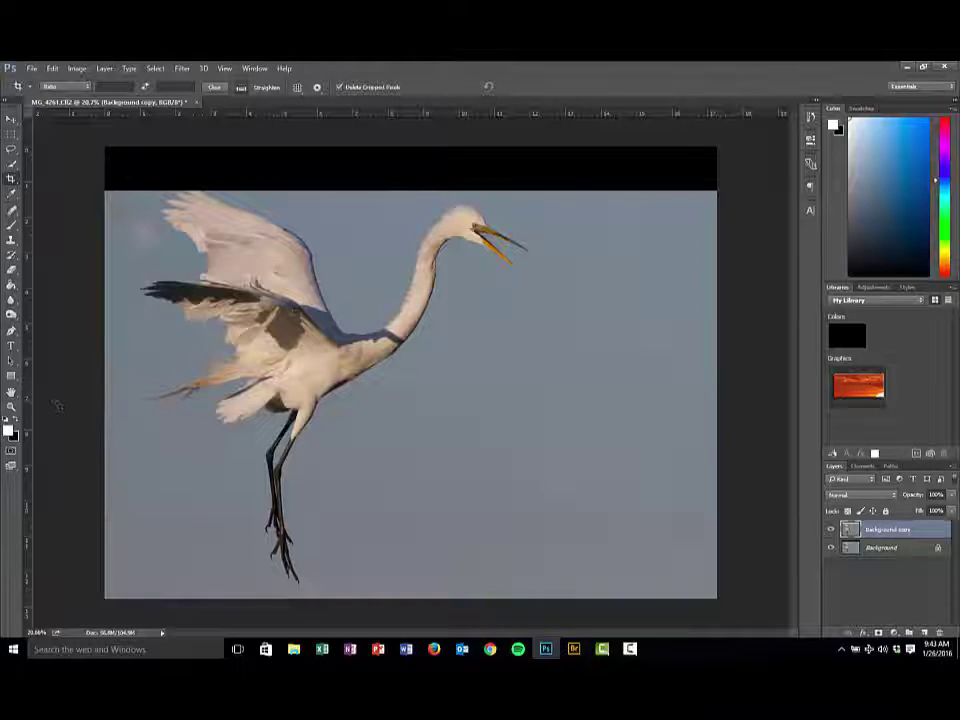
key("Escape")
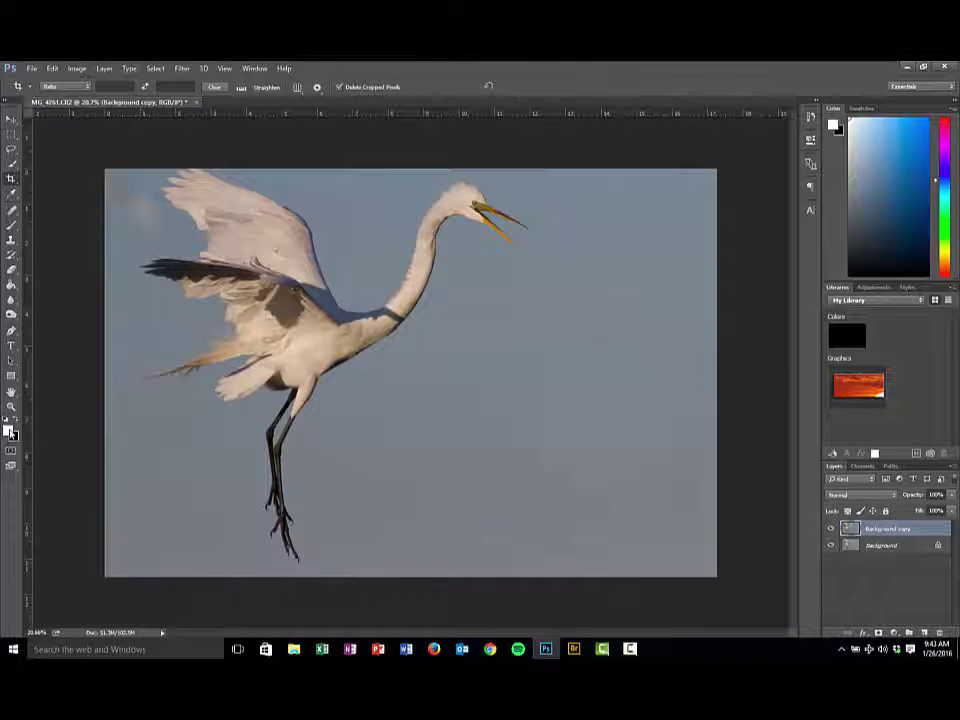
Step: Sample the blue-gray sky near the photo's upper edge (#7a8493) as the foreground color and swap it into the background color
left_click(10, 431)
left_click(314, 175)
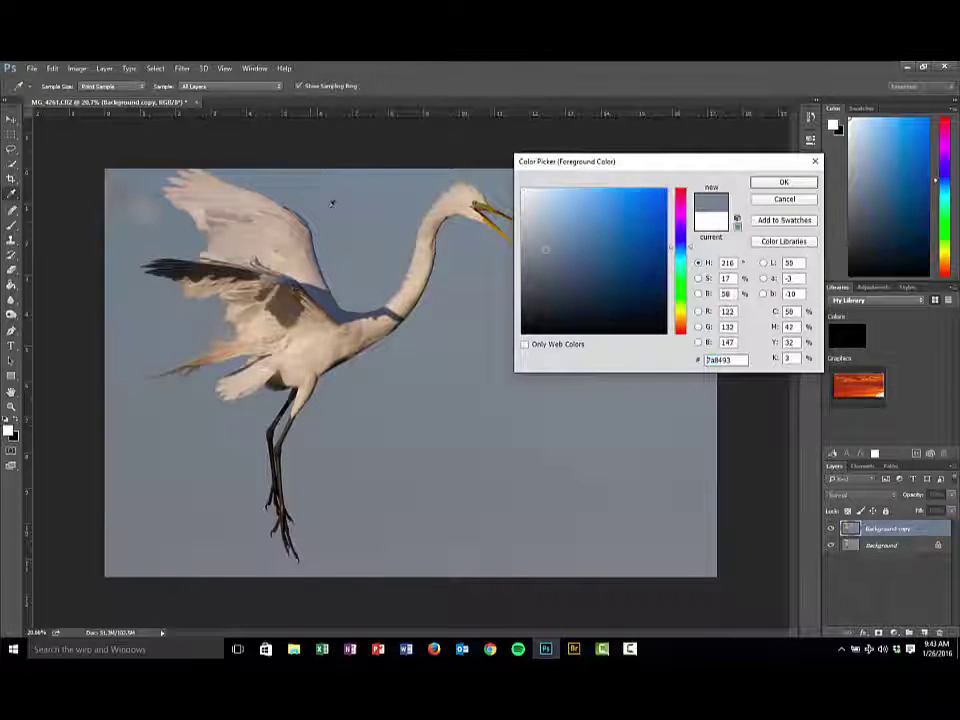
left_click(765, 184)
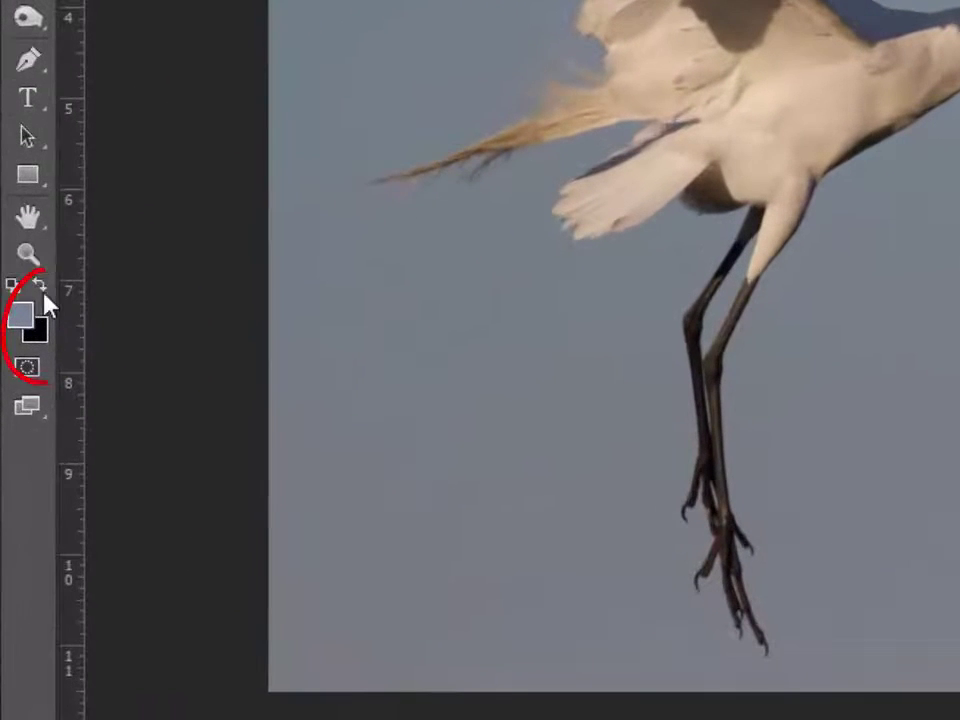
left_click(17, 418)
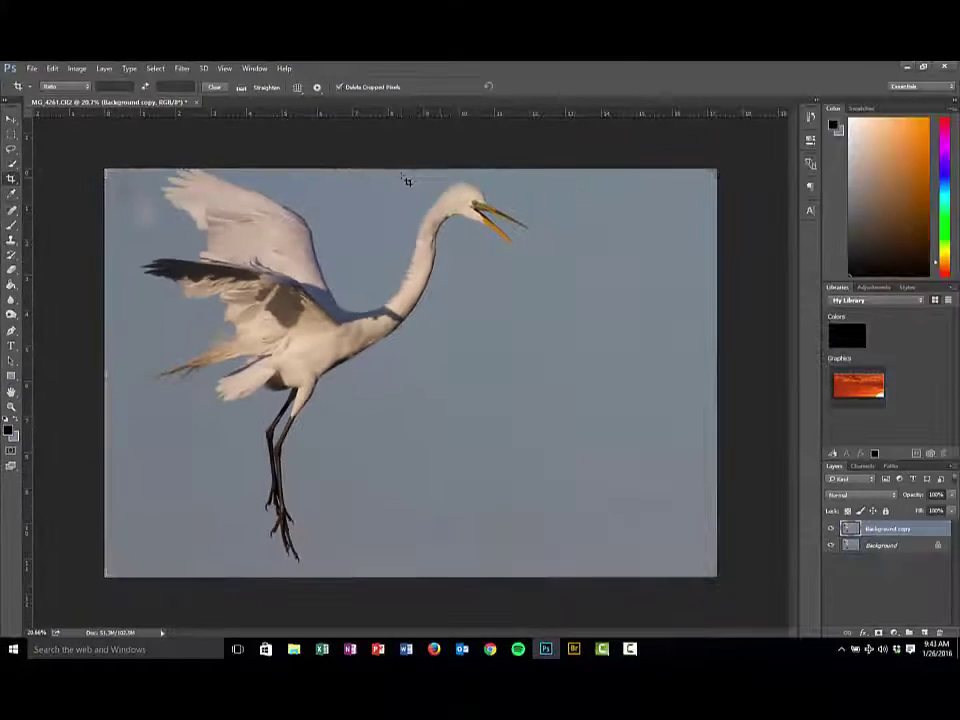
Step: Extend the canvas upward with the Crop tool to add a strip of background color above the egret
left_click_drag(584, 28, 586, 0)
left_click_drag(410, 157, 410, 143)
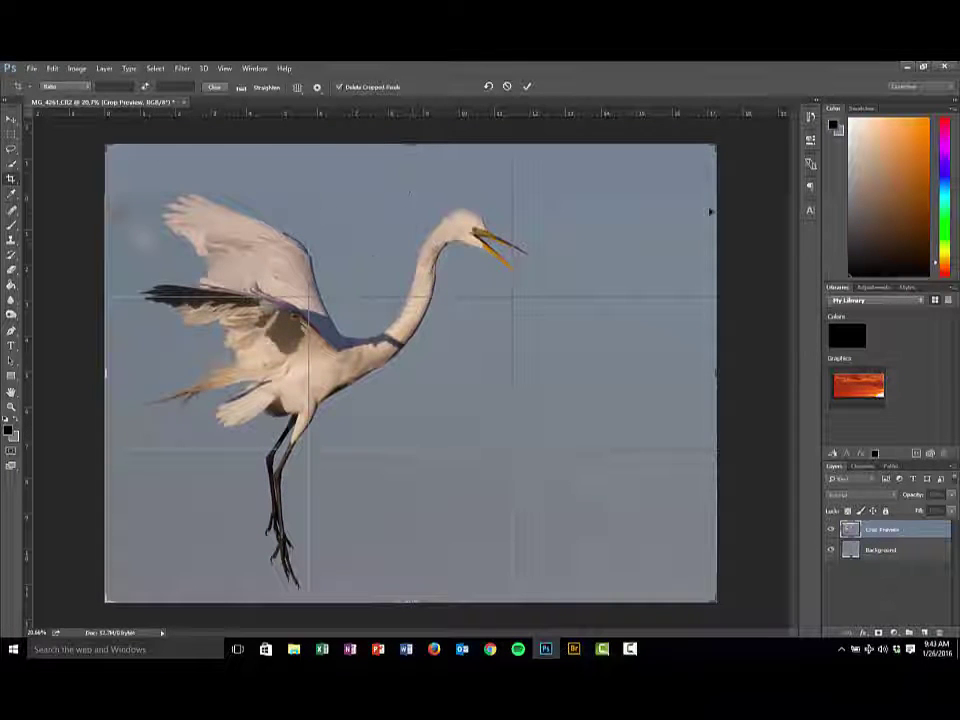
key("Return")
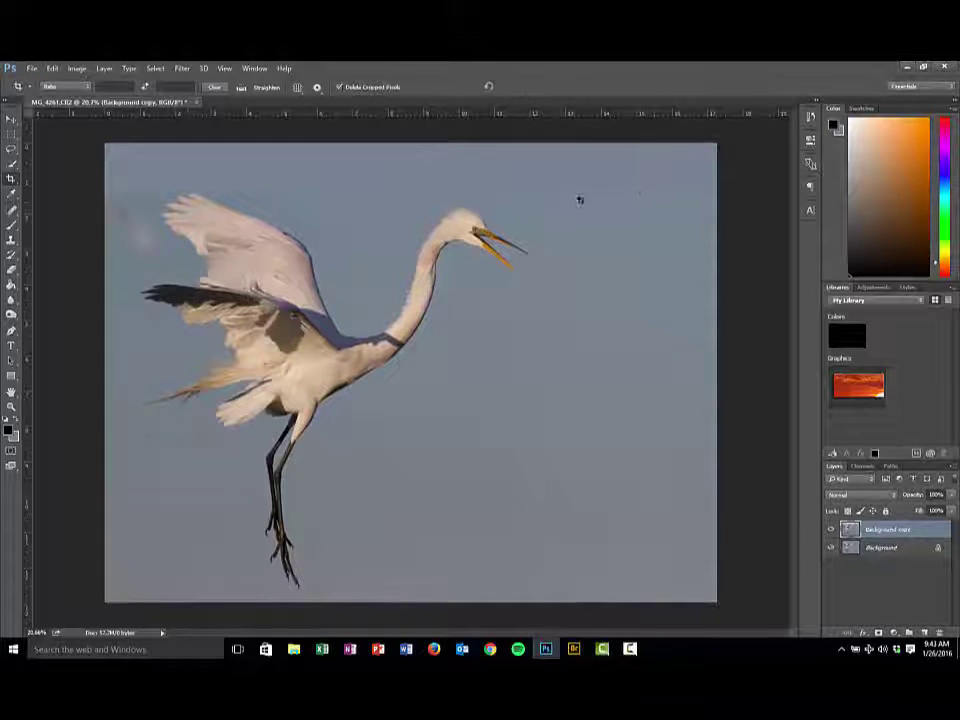
Step: Try flattening the image into a single layer and undo the flattening
scroll(270, 205, "up", 5)
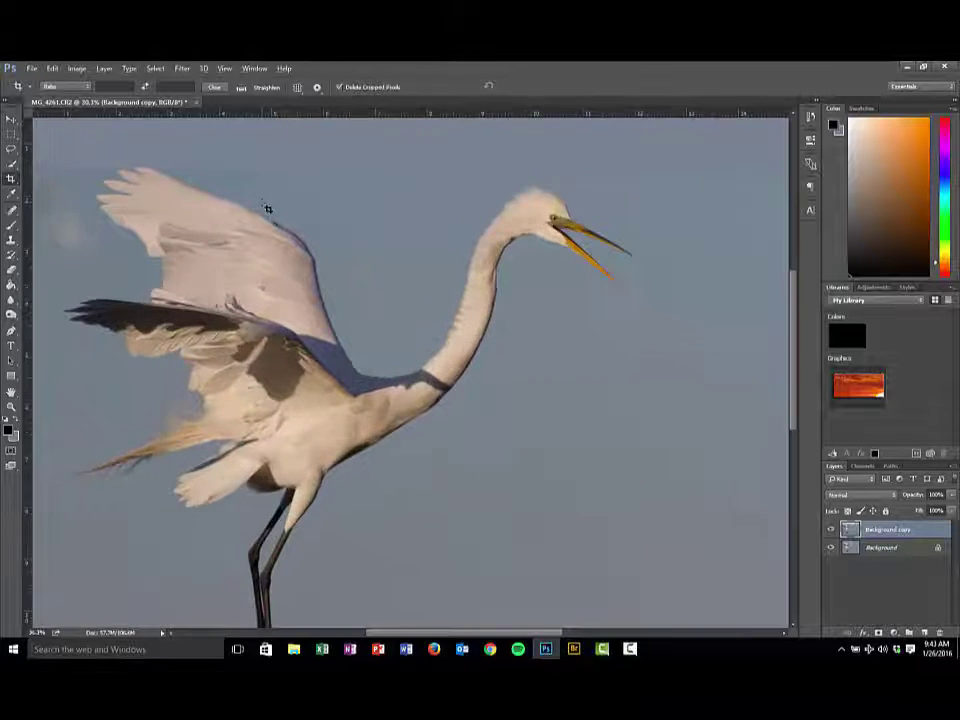
left_click_drag(267, 197, 384, 315)
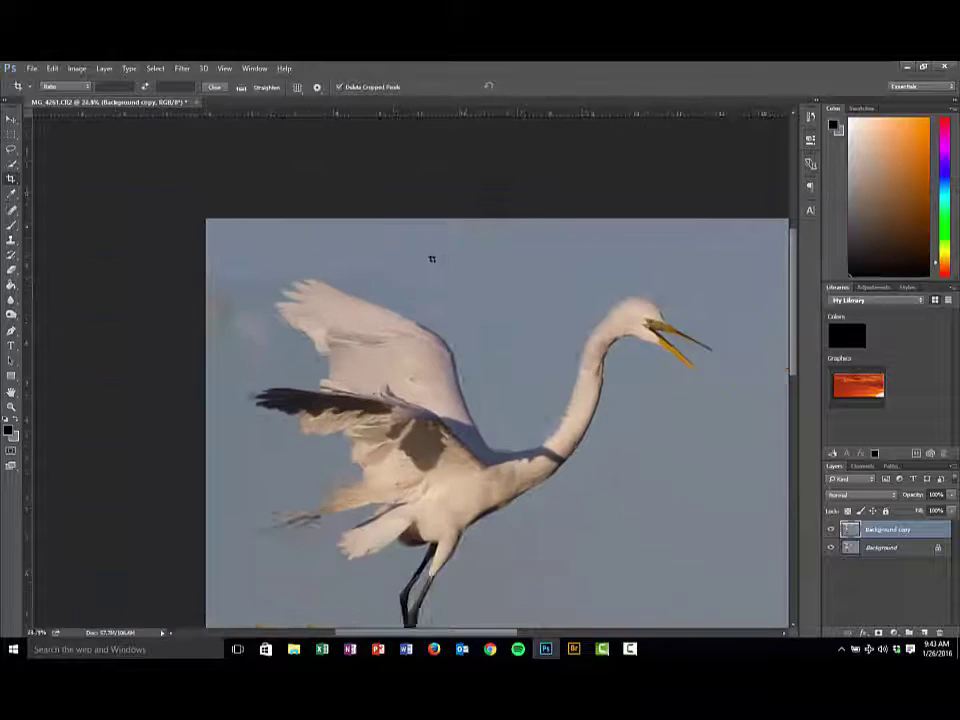
scroll(470, 275, "down", 3)
scroll(424, 261, "down", 1)
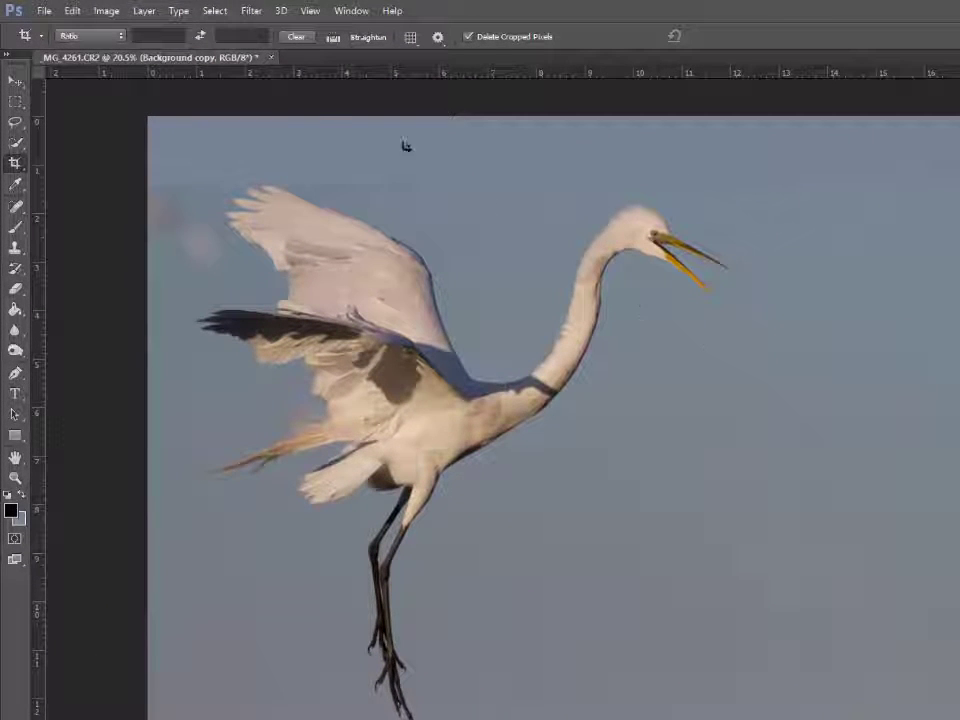
left_click(145, 11)
left_click(189, 582)
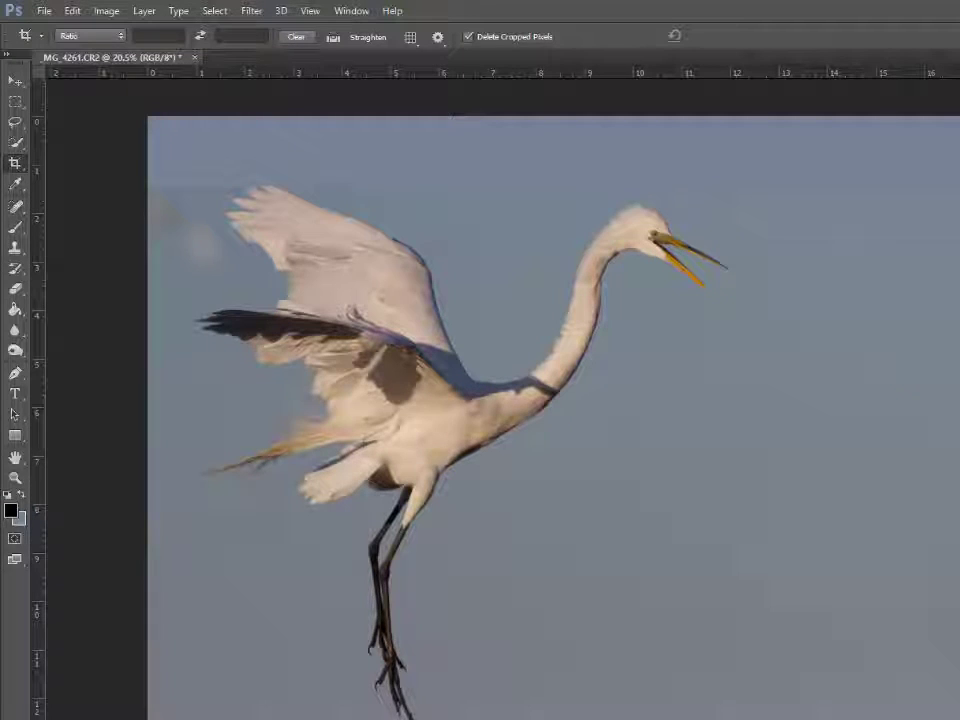
key("ctrl+z")
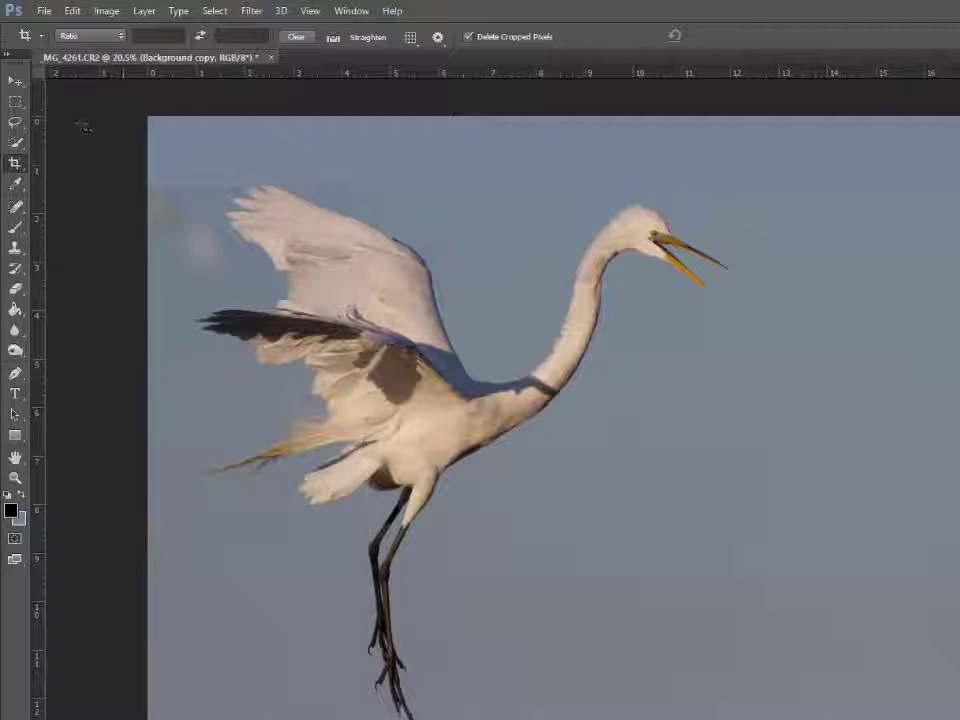
Step: Set the Rectangular Marquee feather to 20 px and select the full width of the added strip above the egret
left_click(15, 102)
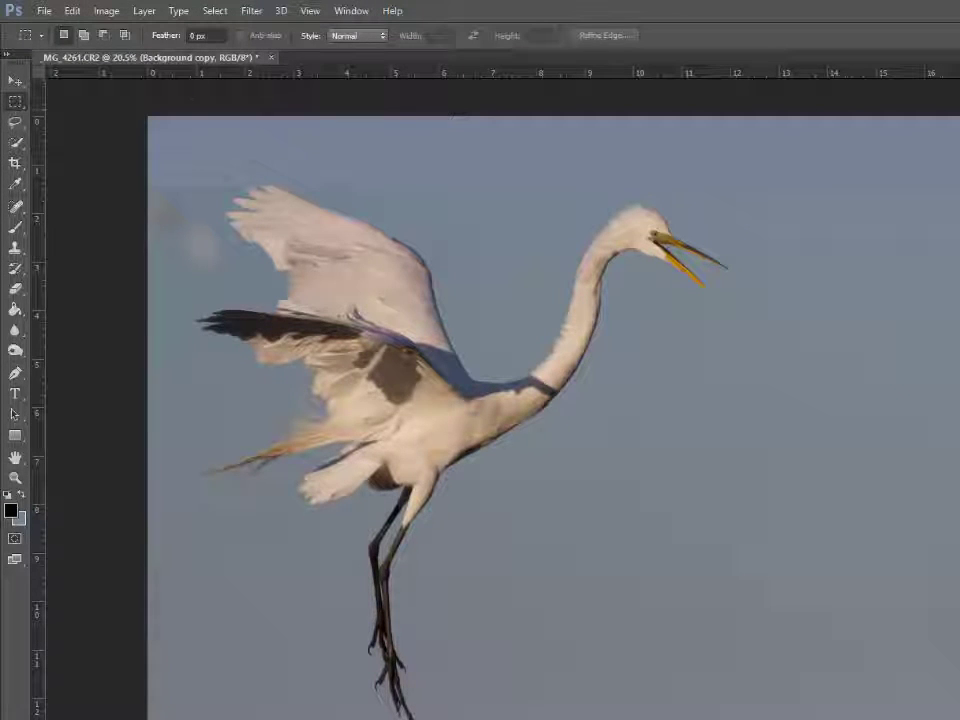
left_click(150, 36)
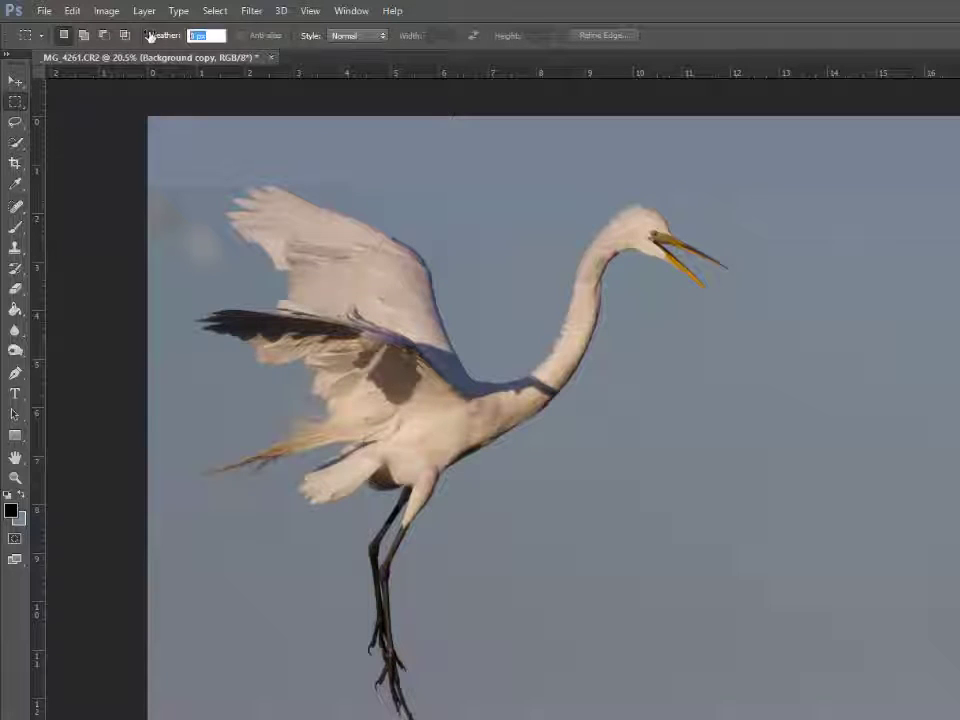
type("20")
key("Return")
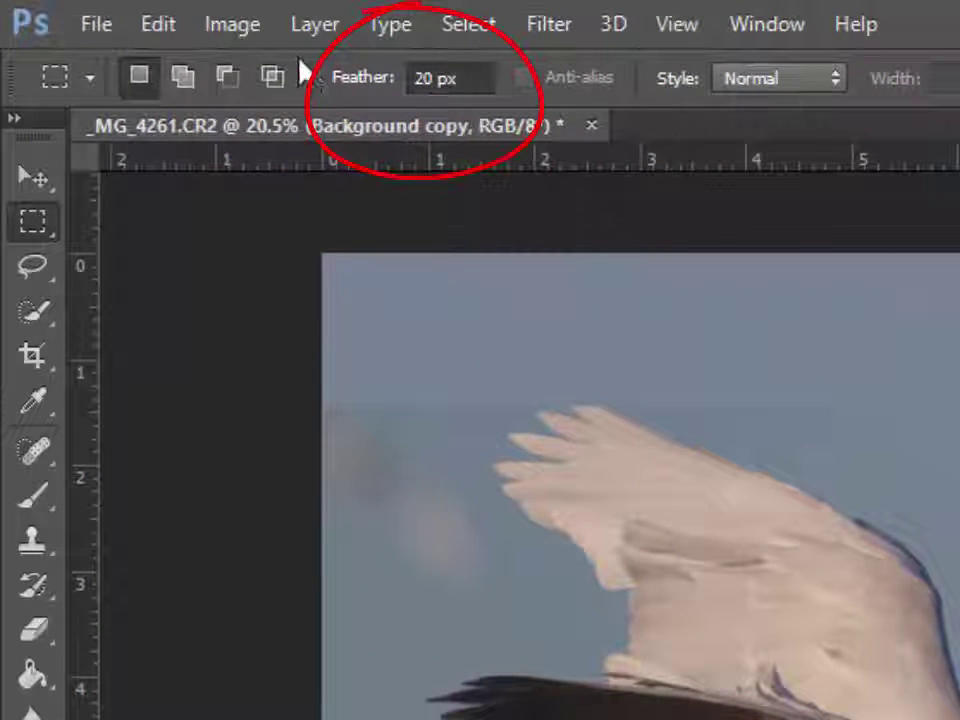
left_click_drag(298, 238, 718, 202)
Step: Try a Content-Aware fill of the selected strip with Color Adaptation enabled
left_click(52, 68)
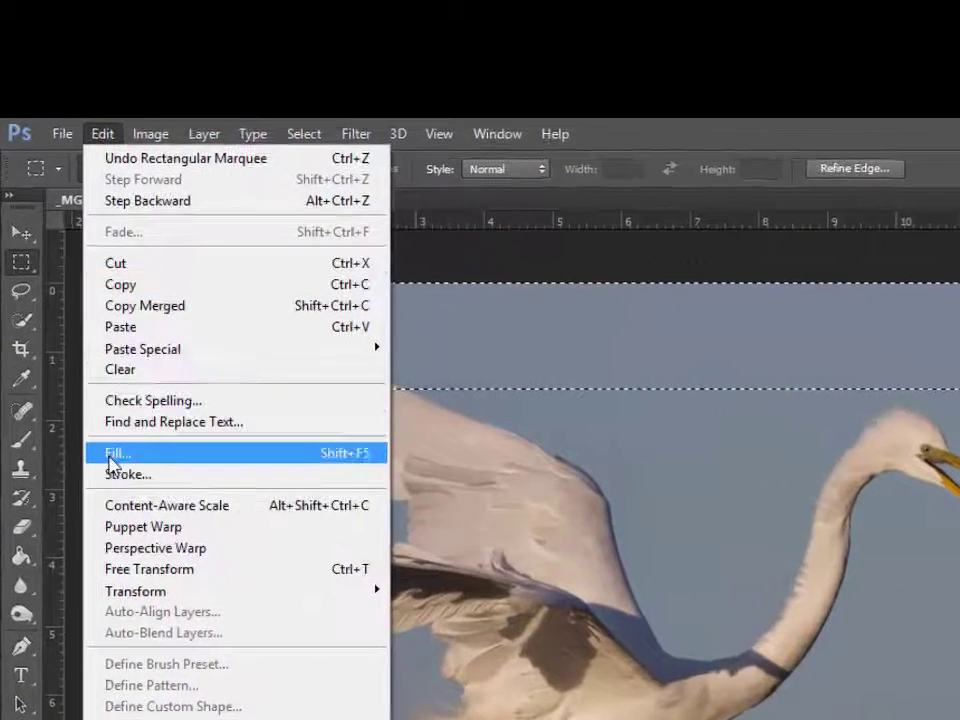
left_click(68, 272)
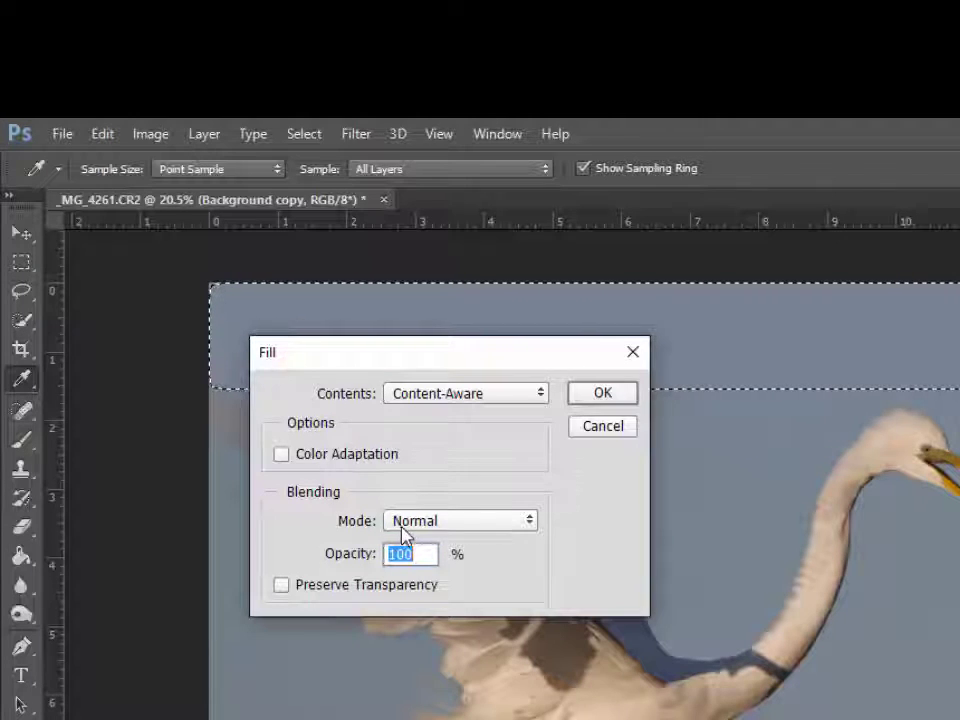
left_click(331, 455)
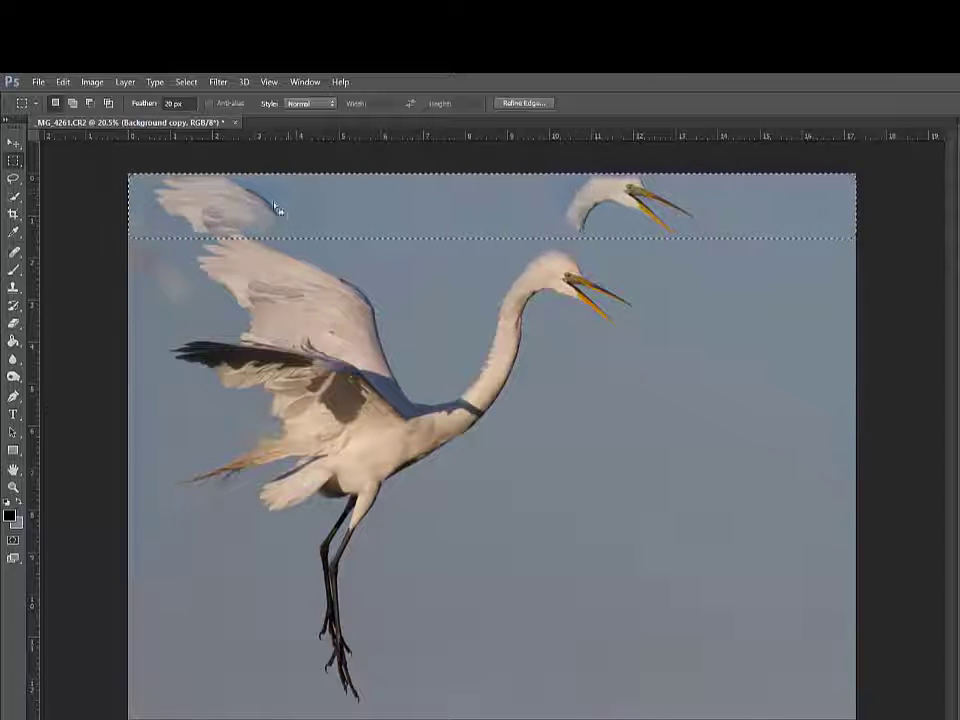
Step: Fill the selected strip with Content-Aware in Normal mode at 100% opacity with Color Adaptation off, and deselect it
left_click(63, 81)
left_click(88, 278)
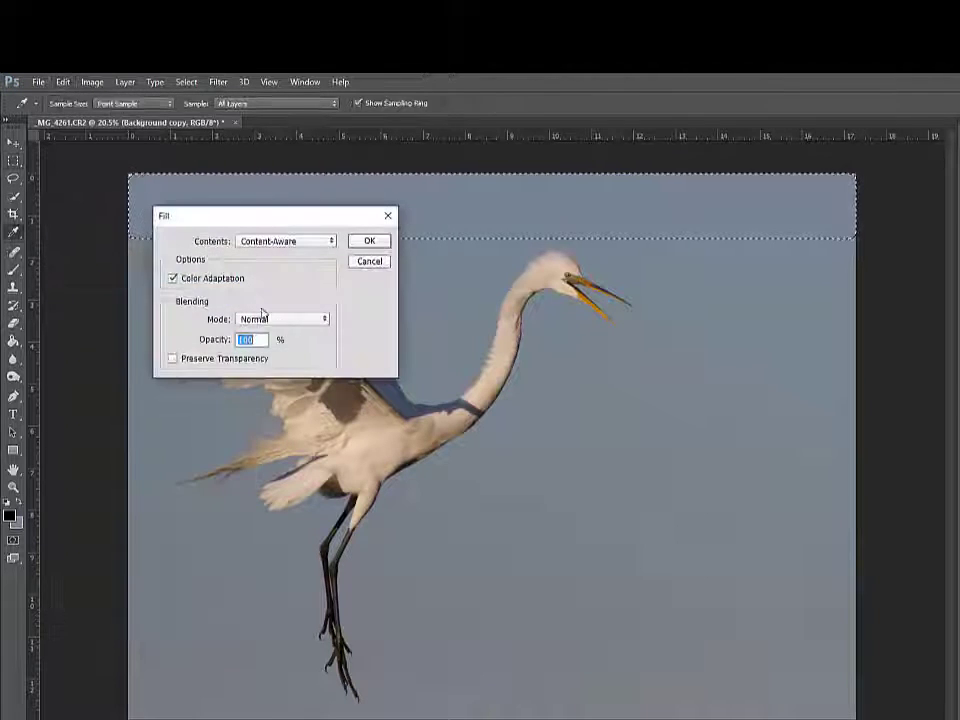
left_click(172, 279)
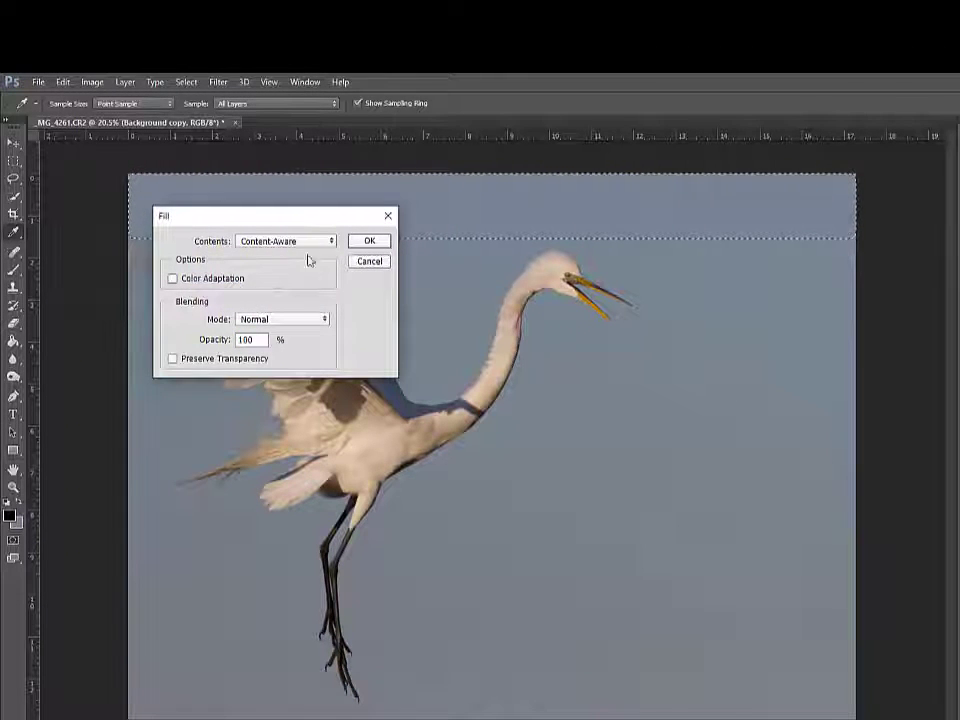
left_click(362, 241)
key("m")
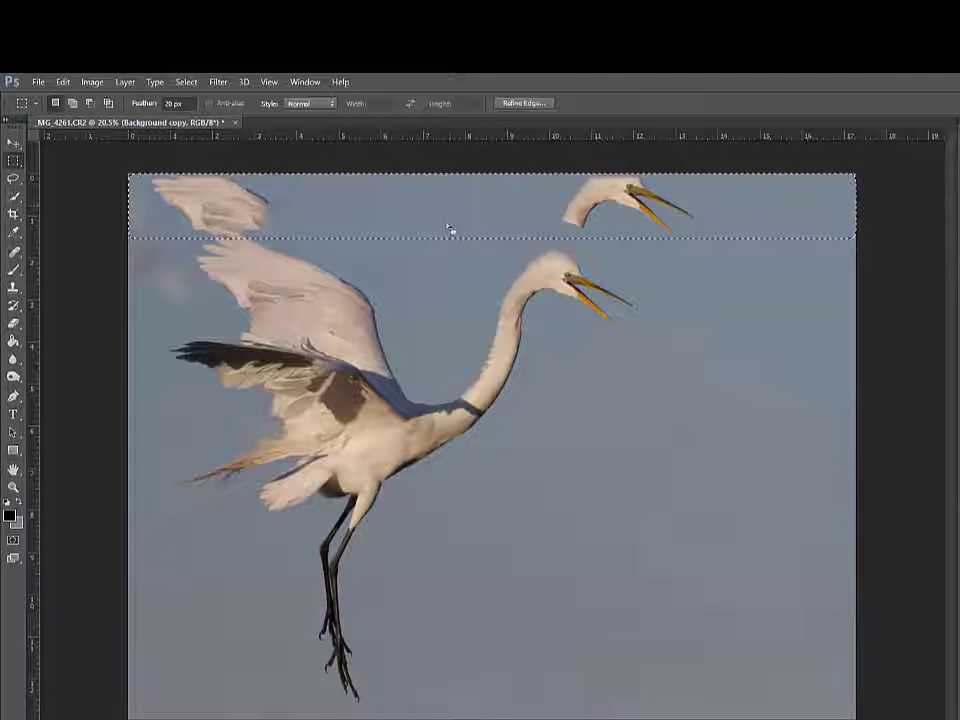
key("ctrl+d")
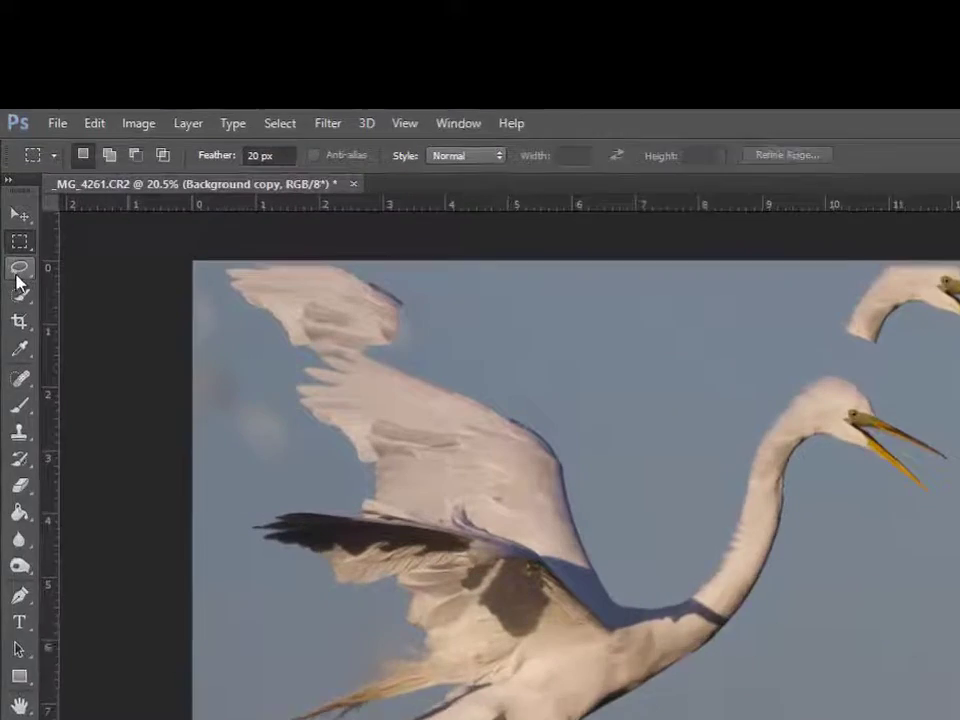
Step: Set the Lasso feather to 20 px, outline a patch of clean sky beside the duplicated egret head, and copy it
left_click(12, 182)
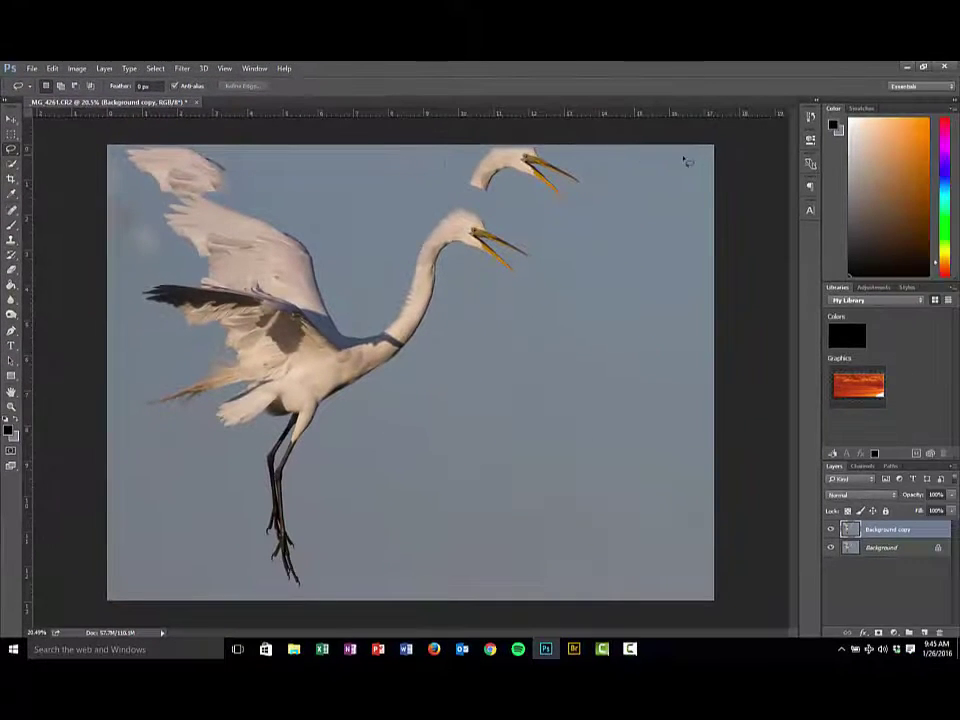
left_click(147, 86)
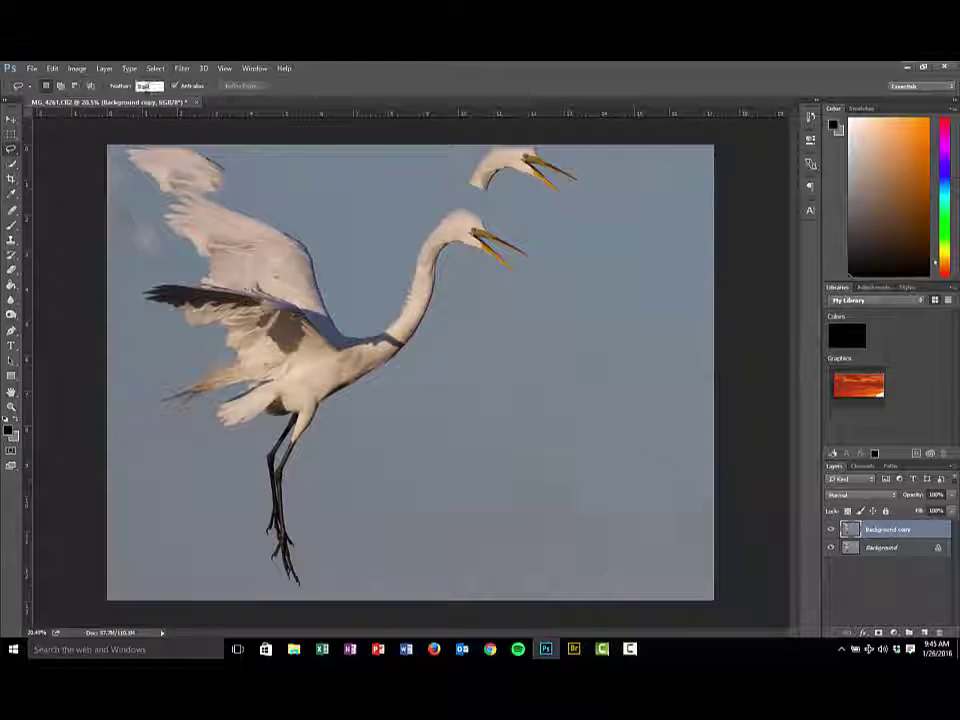
type("20")
key("Return")
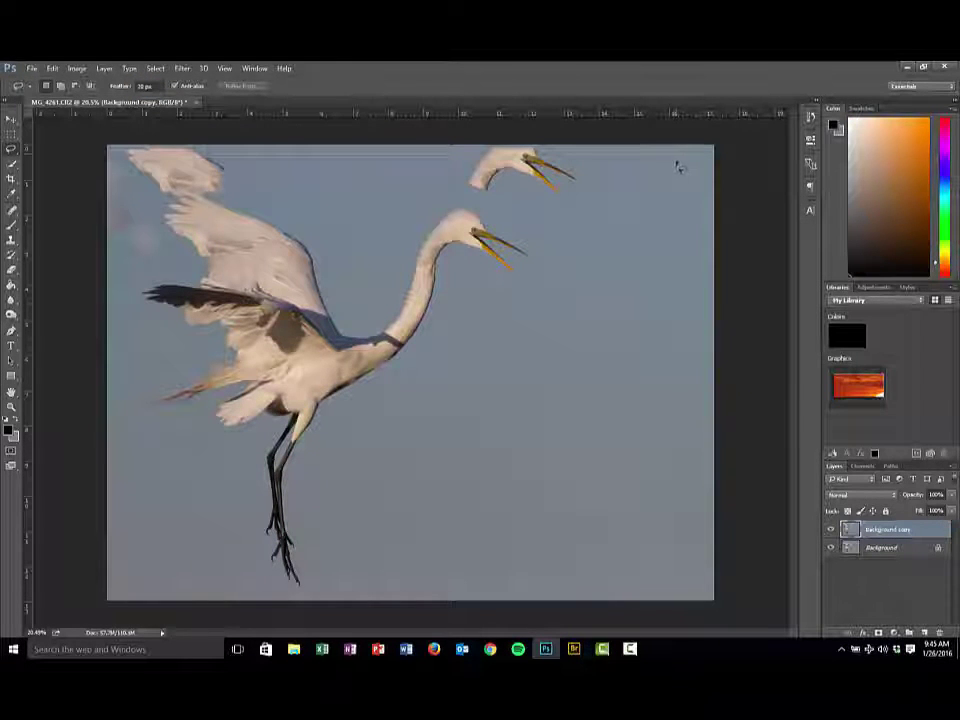
left_click_drag(686, 172, 612, 193)
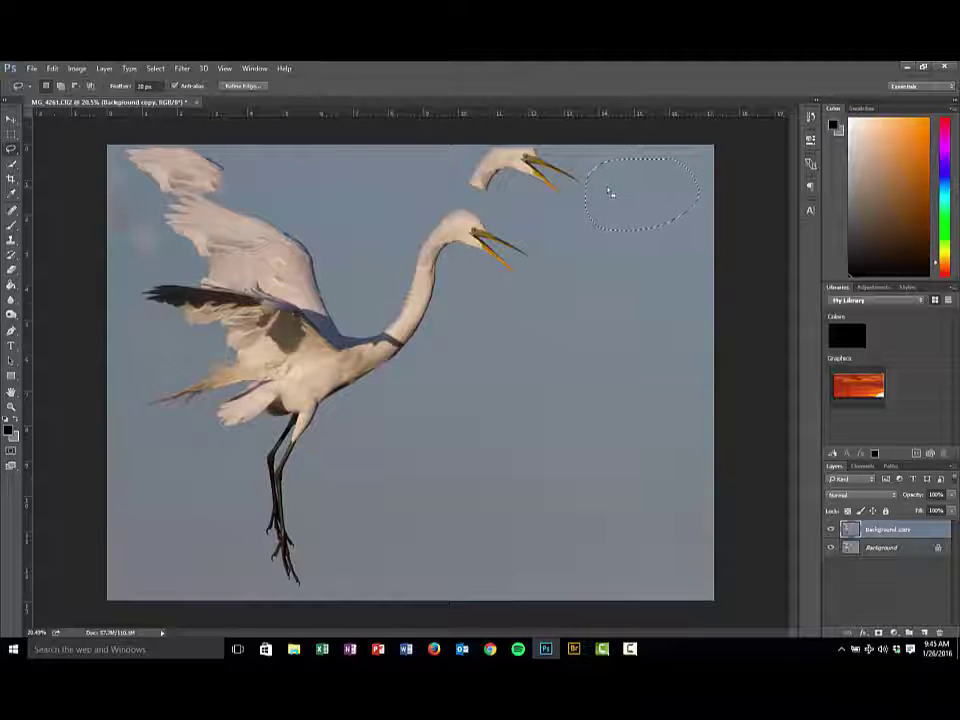
left_click(51, 72)
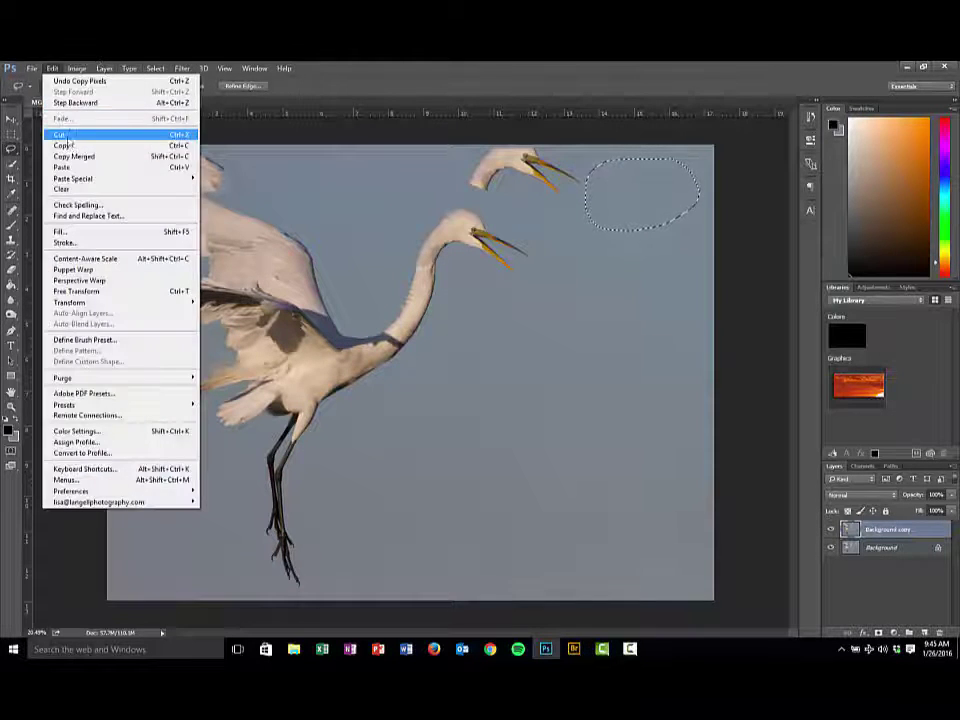
left_click(741, 205)
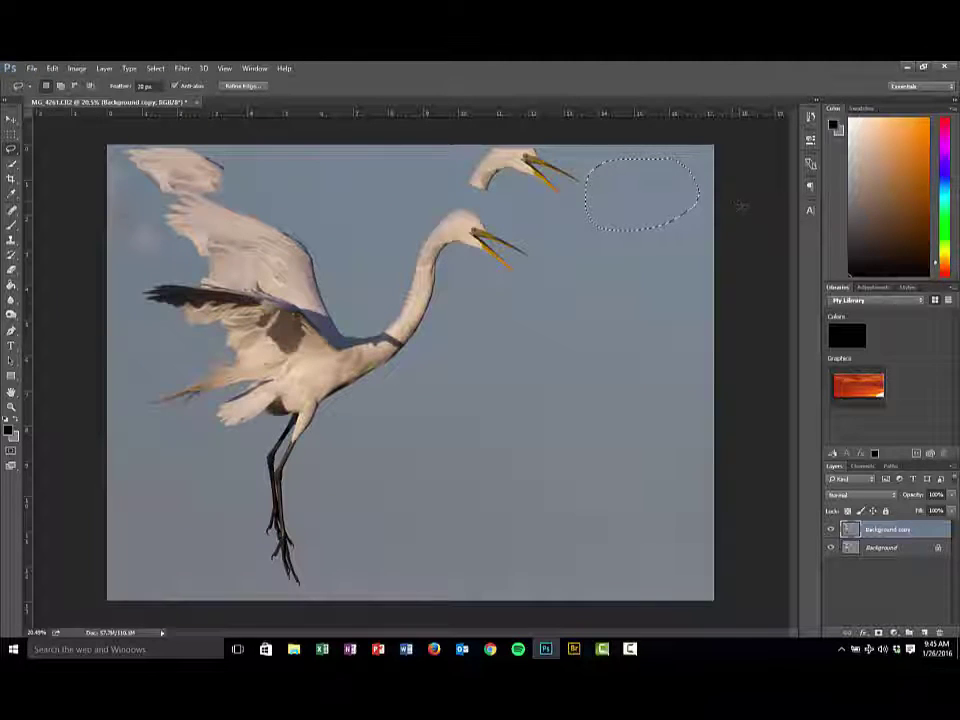
Step: Place the copied sky patch on its own layer, scale it to about 125% wide and 117% high, and position it over the duplicated egret head
key("ctrl+j")
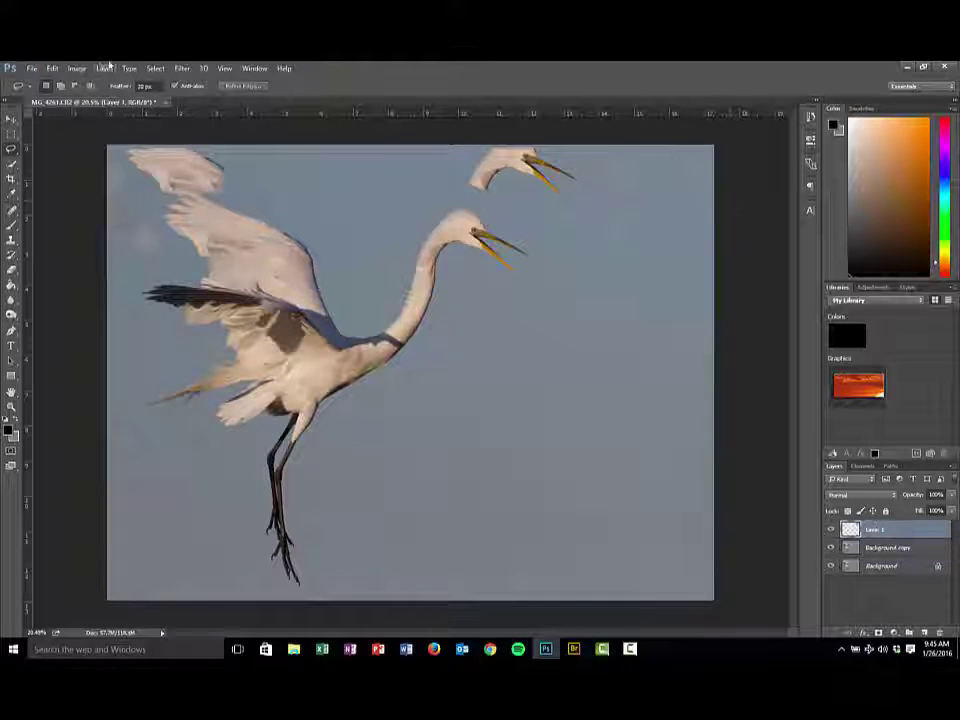
left_click(52, 68)
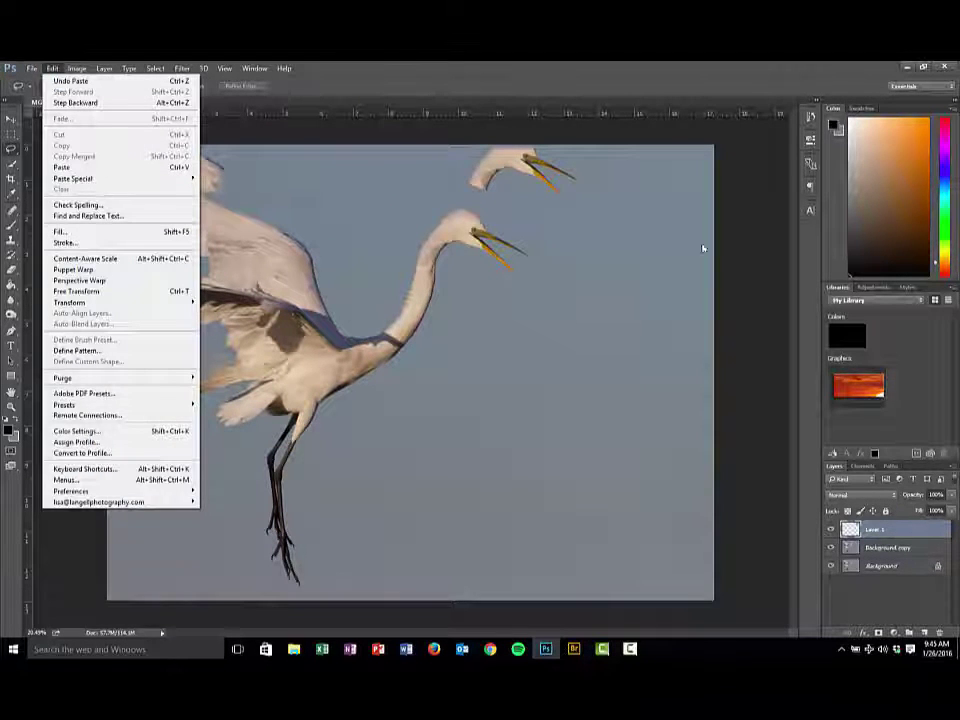
left_click(741, 251)
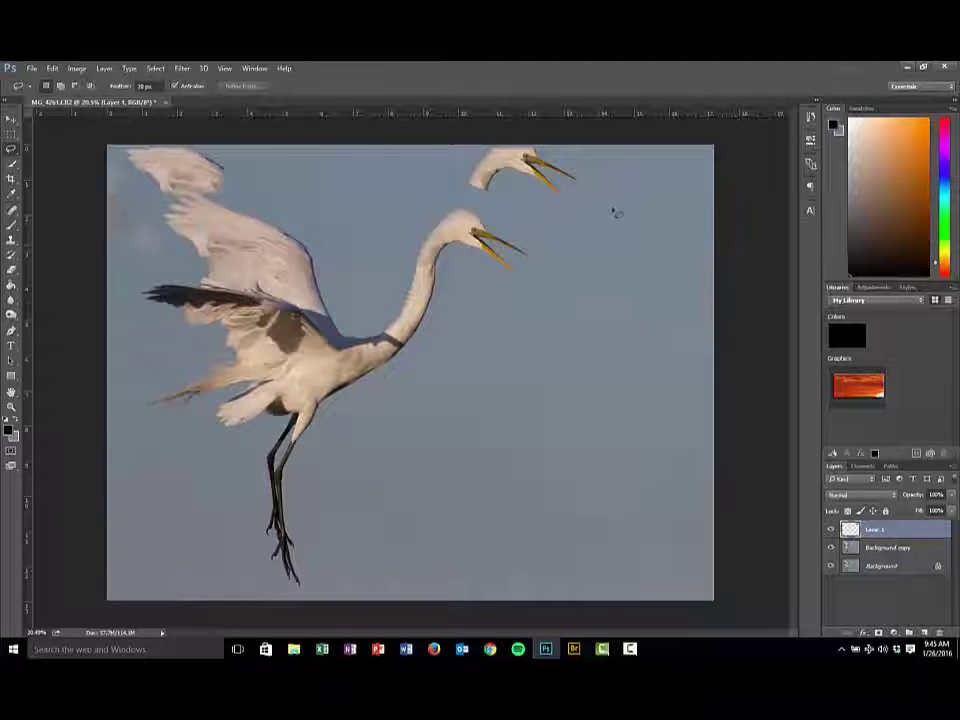
key("ctrl+t")
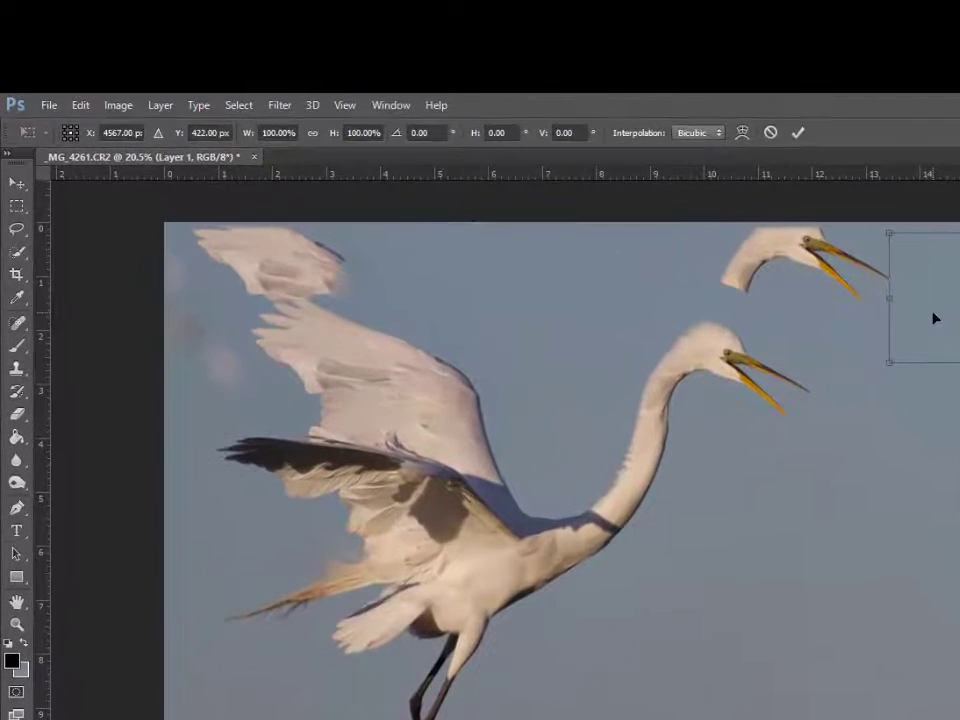
key("Return")
left_click(86, 107)
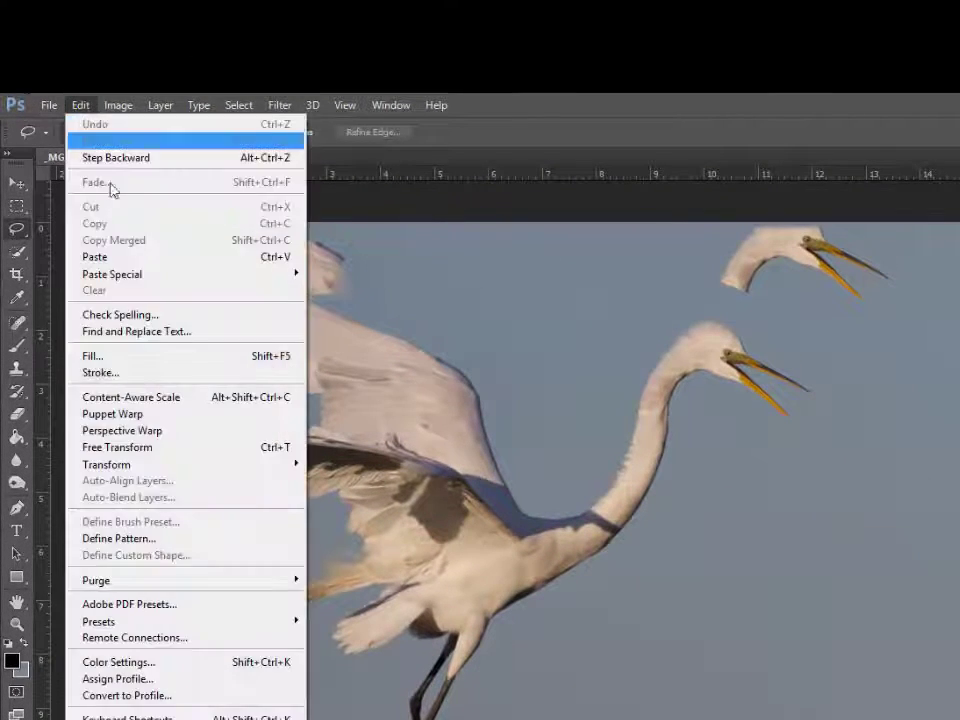
mouse_move(121, 466)
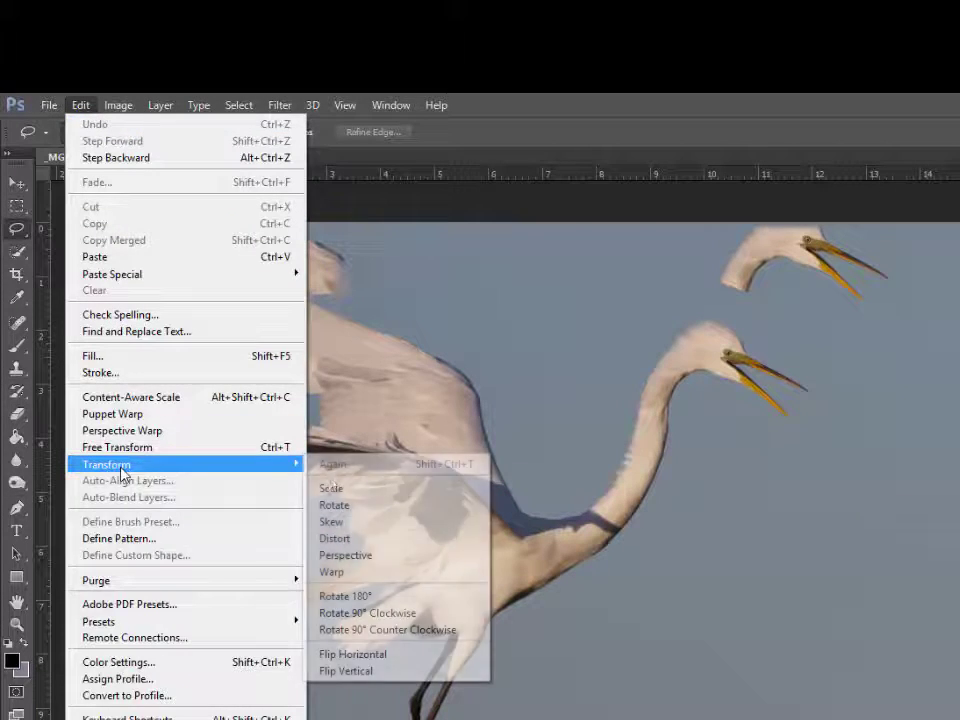
left_click(357, 497)
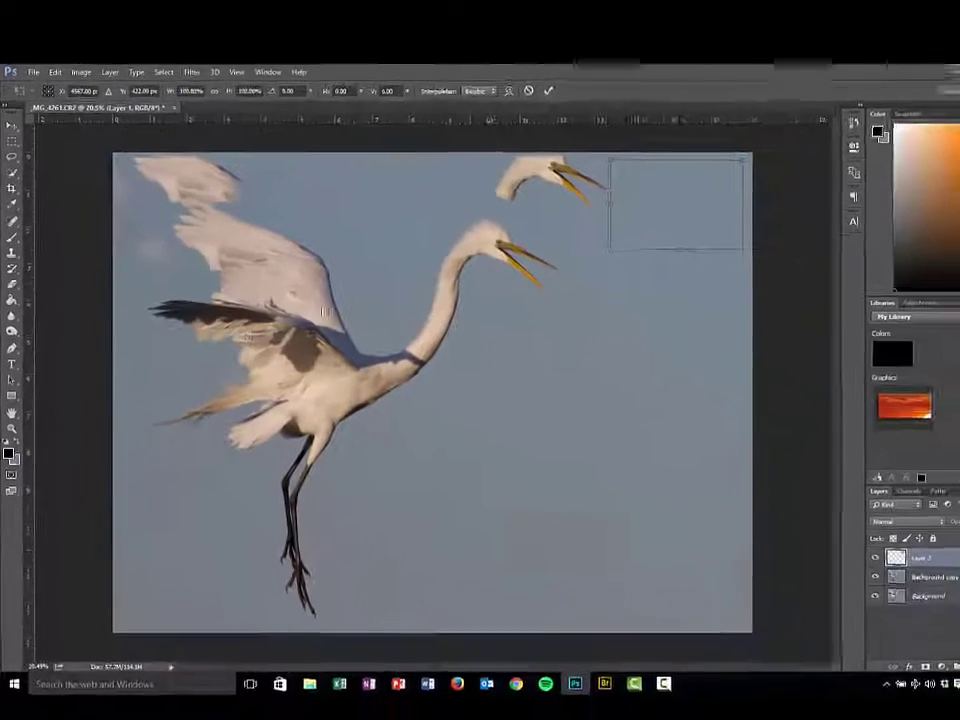
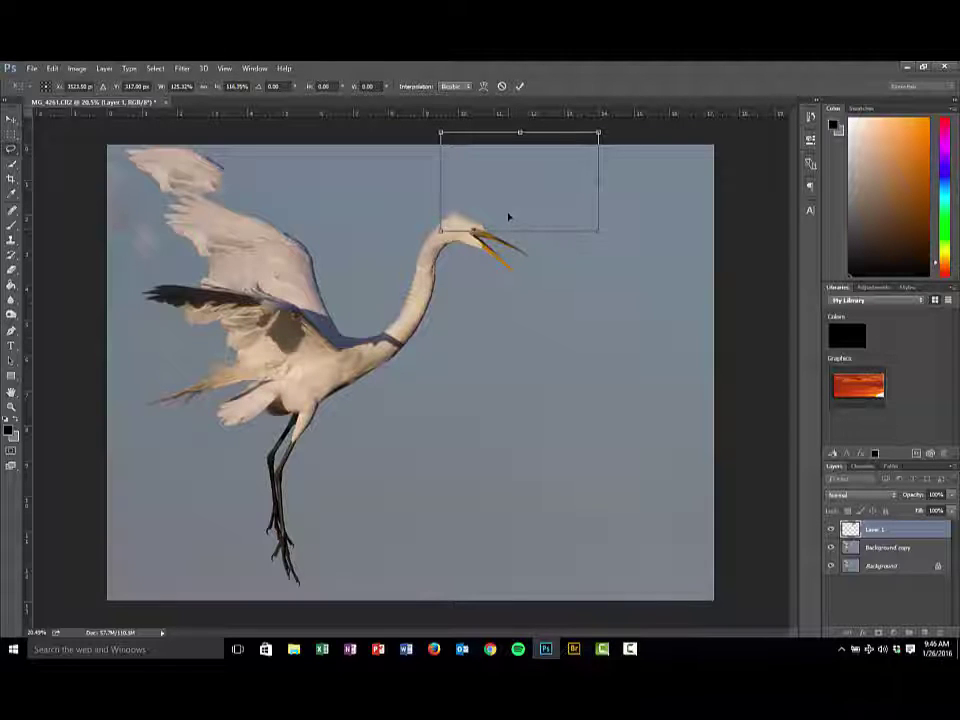
key("Return")
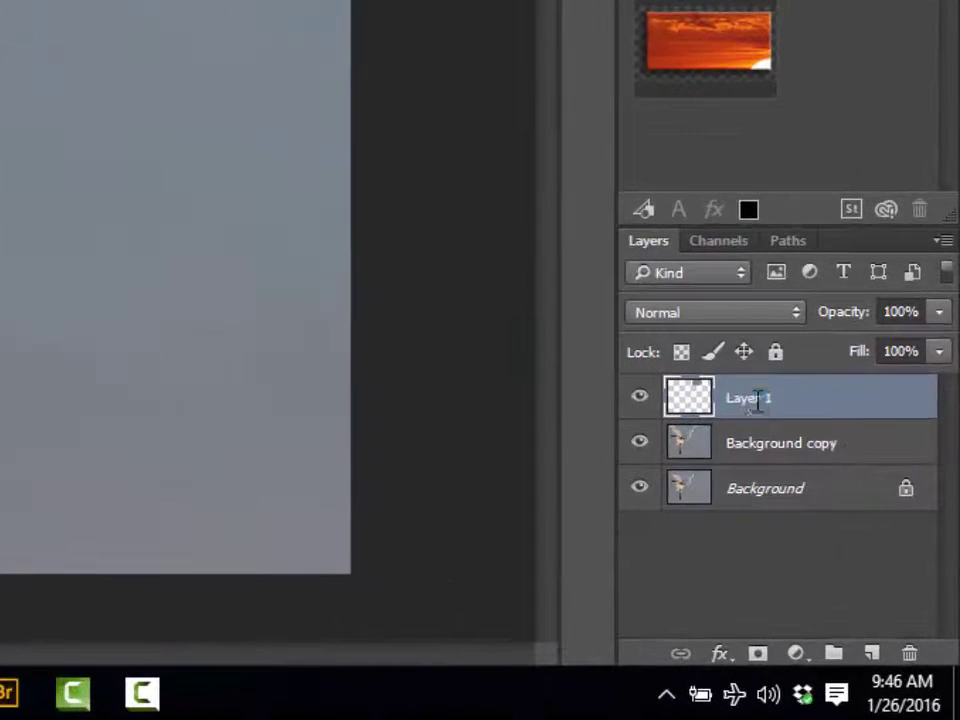
Step: Rename the pasted sky layer to "Blue Sky - Bird Head" and add a layer mask to it
double_click(878, 530)
type("Blue S")
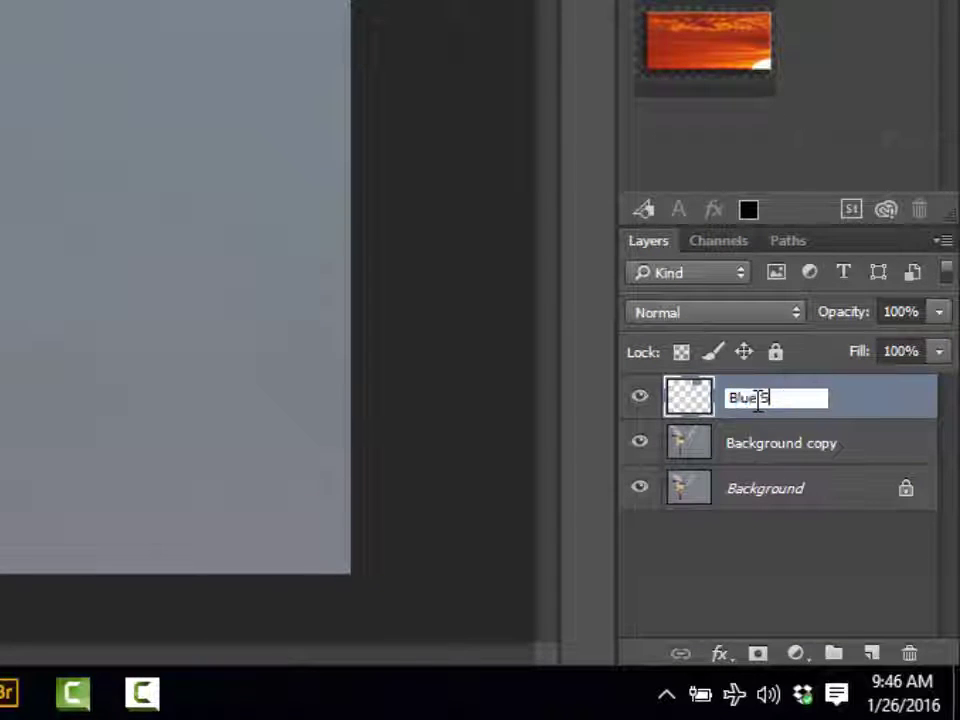
type("ky - Bird Head")
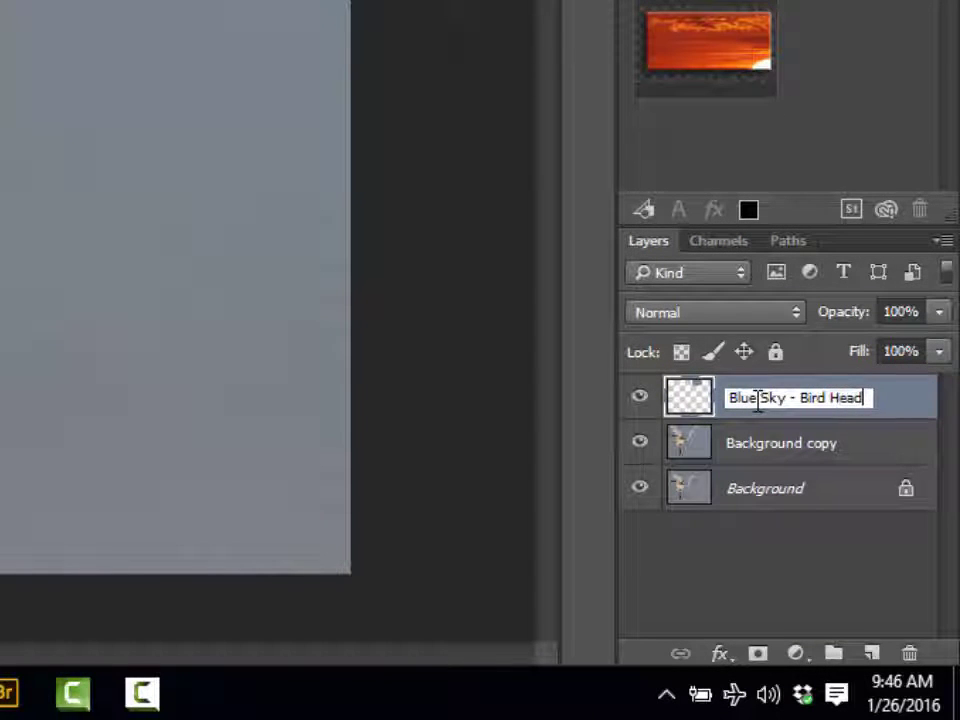
left_click(900, 440)
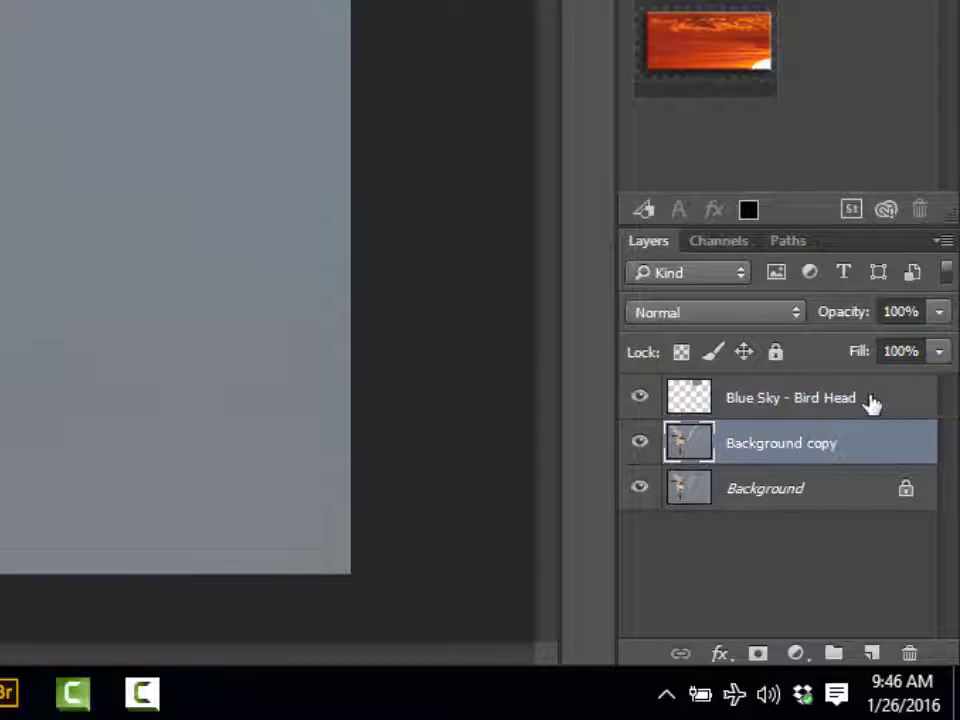
left_click(872, 401)
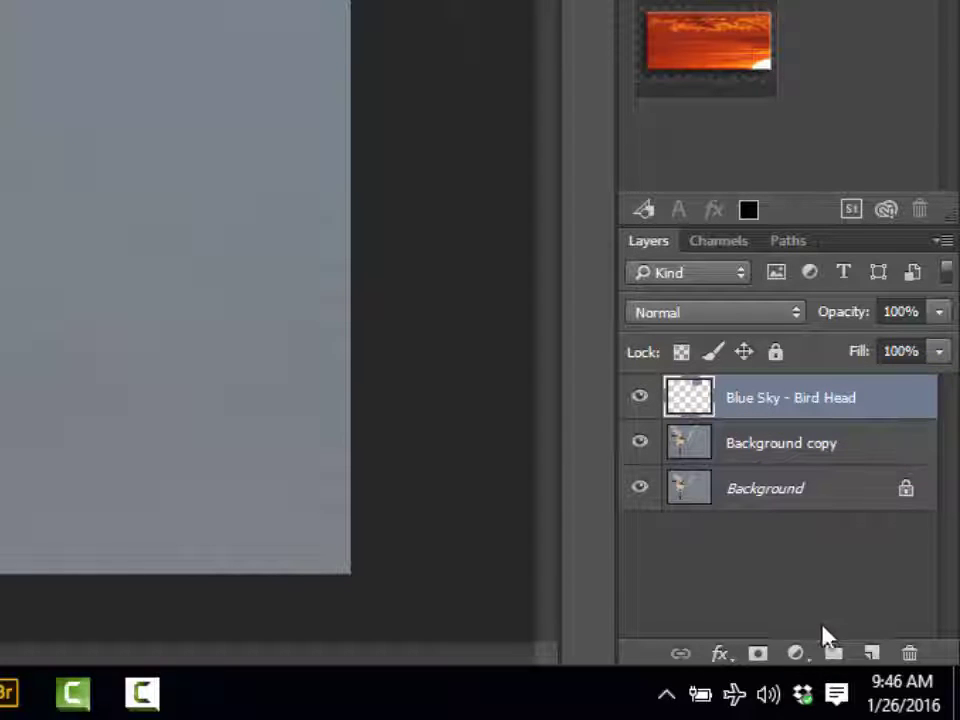
left_click(757, 652)
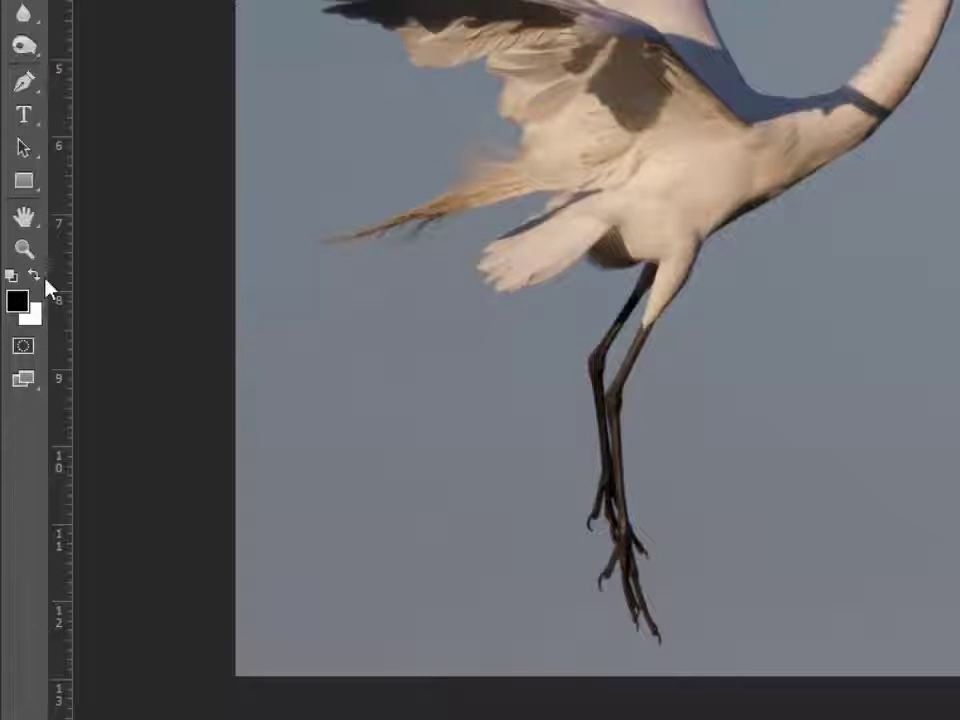
Step: Set the Brush to 0% hardness, 100% opacity and 50 px, and mask the sky patch off the egret's crown with black
scroll(600, 200, "up", 5)
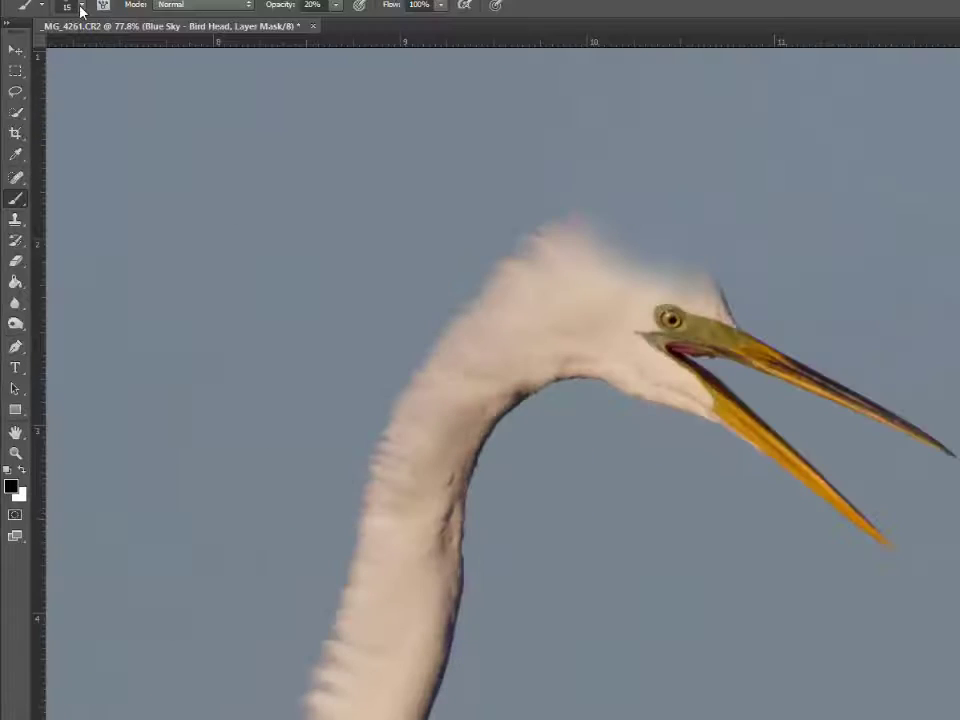
left_click(81, 8)
left_click(92, 97)
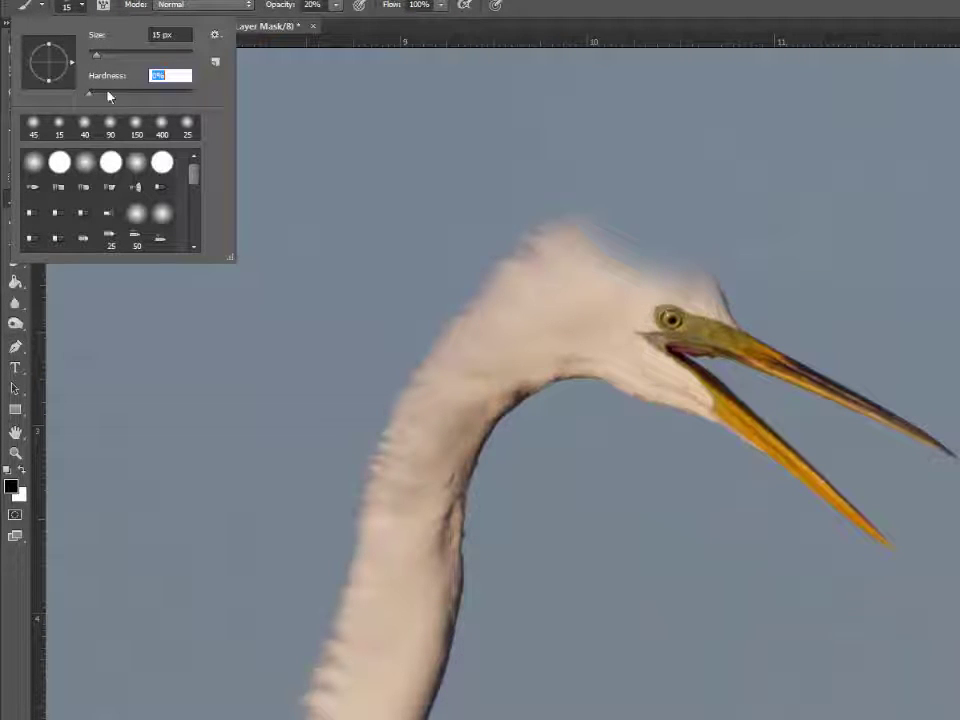
left_click(657, 14)
left_click(336, 5)
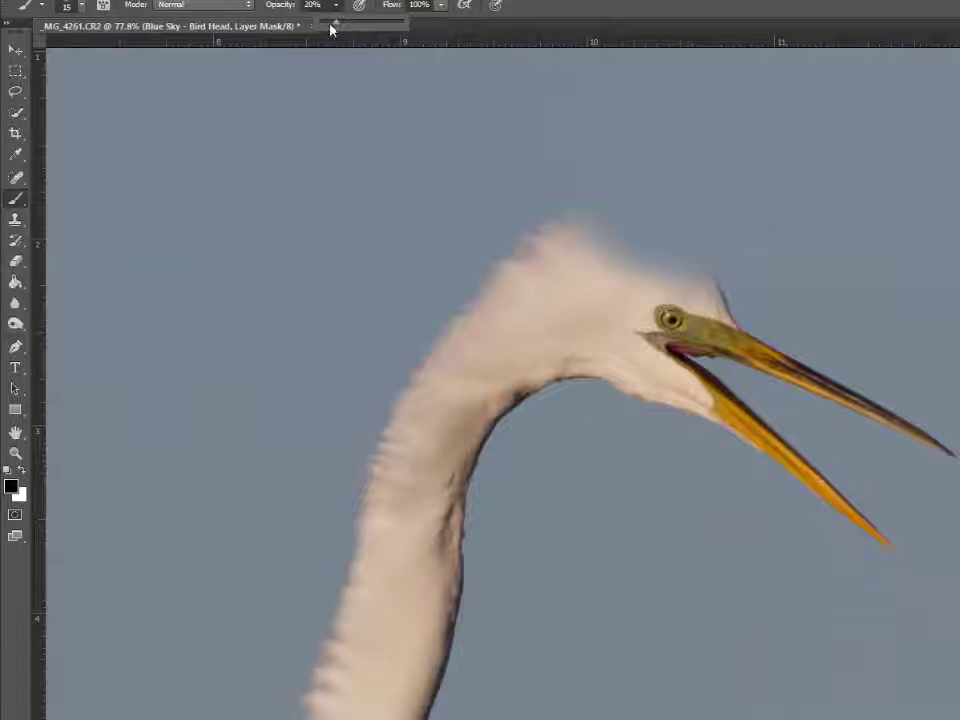
left_click_drag(423, 40, 430, 42)
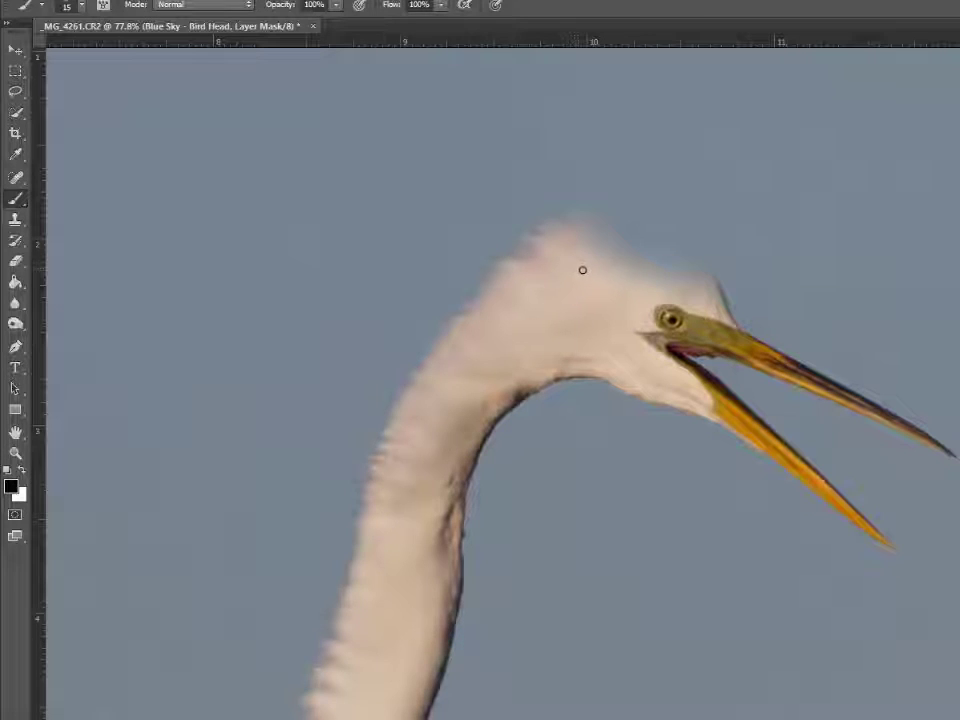
key("bracketright")
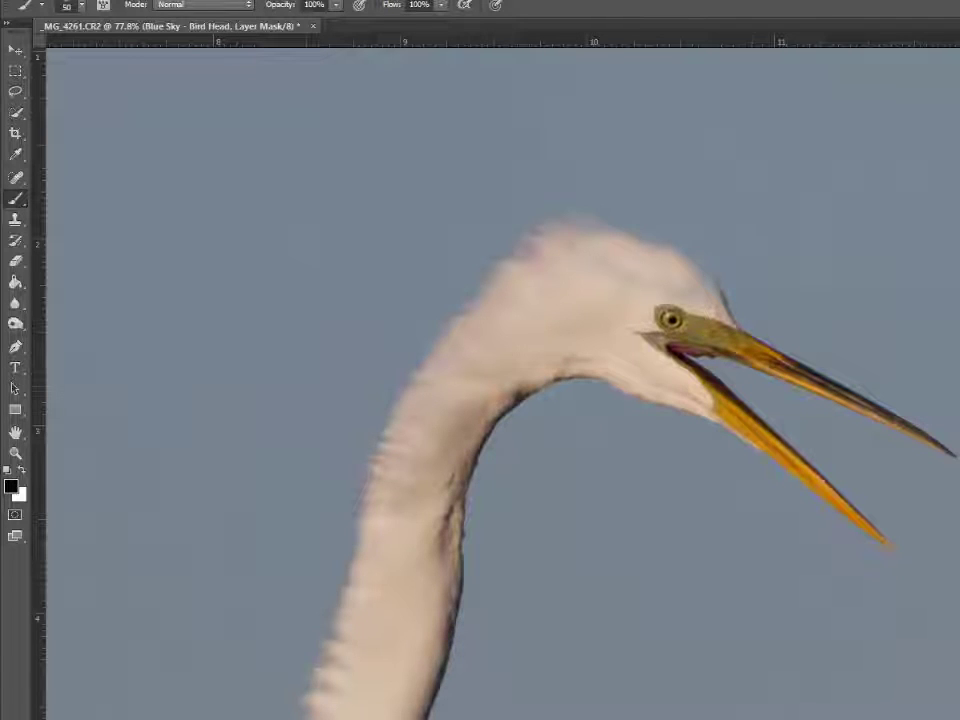
Step: Paint the mask white over the egret's crown to cover it with sky, and reveal the whole crown again with black
key("x")
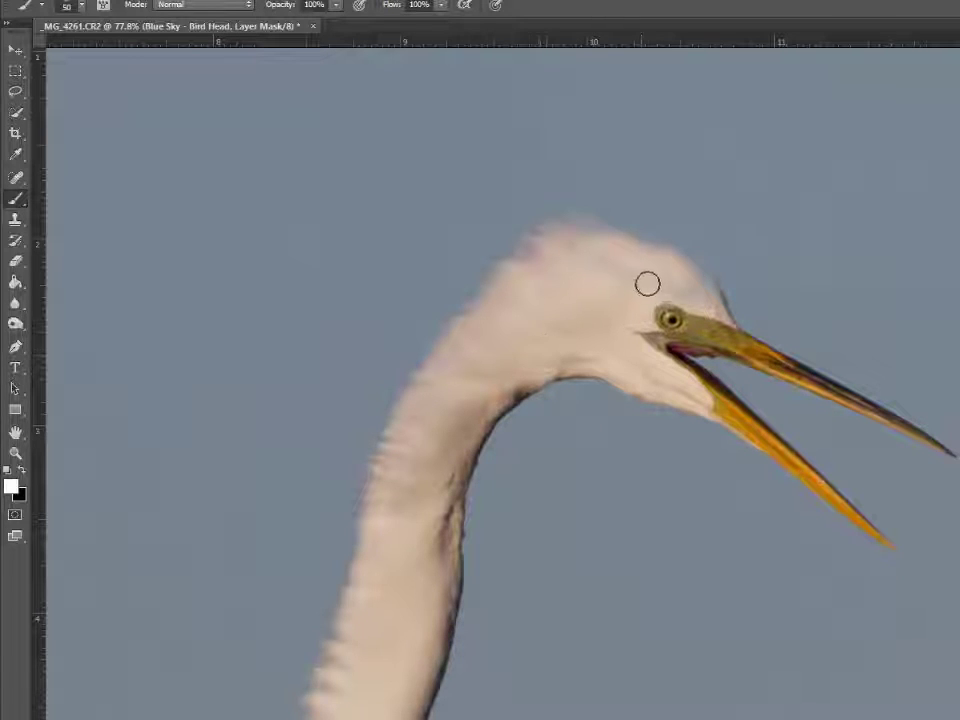
mouse_move(647, 284)
left_mouse_down()
mouse_move(620, 245)
mouse_move(610, 249)
mouse_move(684, 251)
mouse_move(664, 283)
left_mouse_up()
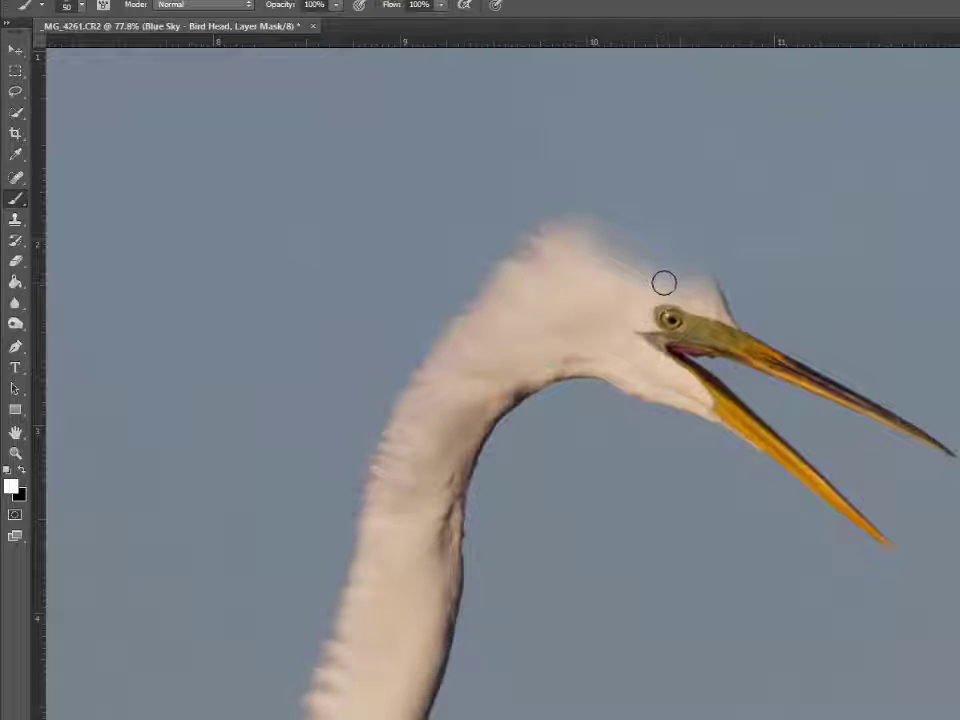
key("x")
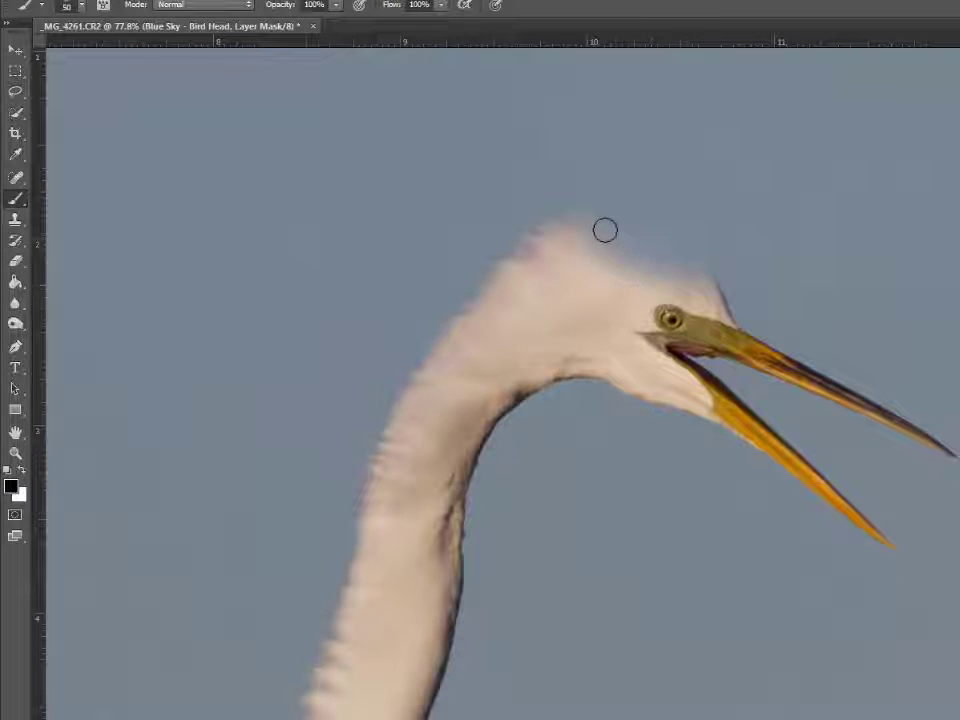
mouse_move(604, 229)
left_mouse_down()
mouse_move(672, 235)
mouse_move(708, 297)
mouse_move(613, 243)
mouse_move(607, 253)
mouse_move(670, 267)
mouse_move(647, 270)
mouse_move(649, 291)
mouse_move(677, 279)
mouse_move(683, 290)
mouse_move(609, 259)
mouse_move(587, 235)
mouse_move(570, 241)
mouse_move(650, 243)
left_mouse_up()
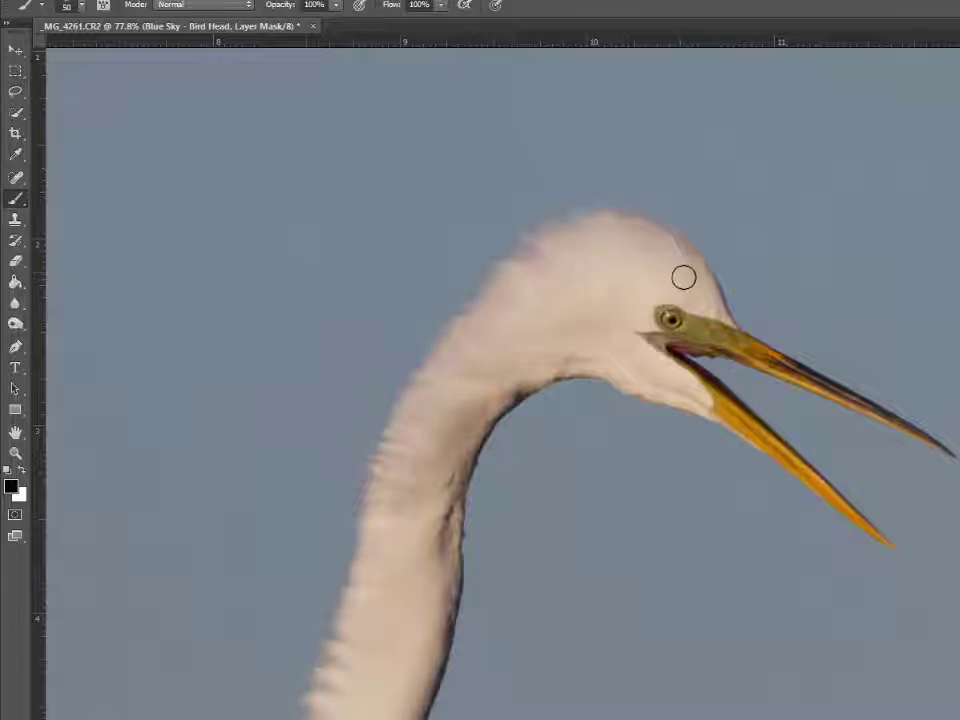
mouse_move(675, 251)
left_mouse_down()
mouse_move(623, 222)
mouse_move(595, 224)
mouse_move(547, 250)
mouse_move(570, 237)
mouse_move(558, 237)
mouse_move(627, 233)
mouse_move(680, 263)
left_mouse_up()
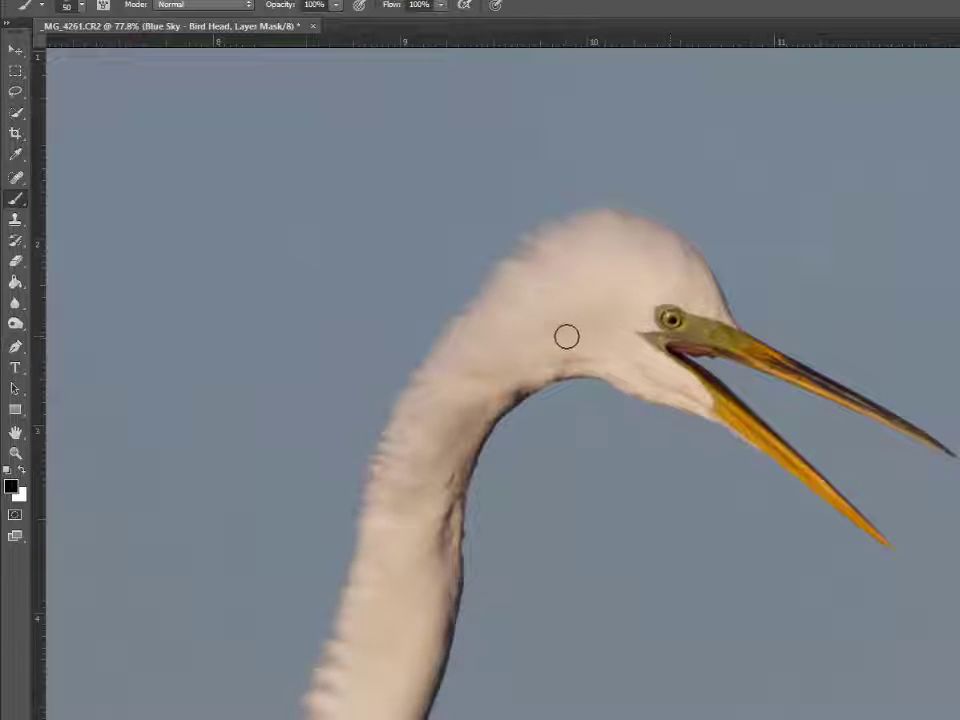
Step: Outline a large patch of clean sky beside the duplicated wing tip with the Lasso at 20 px feather
scroll(590, 324, "down", 2)
scroll(592, 324, "down", 4)
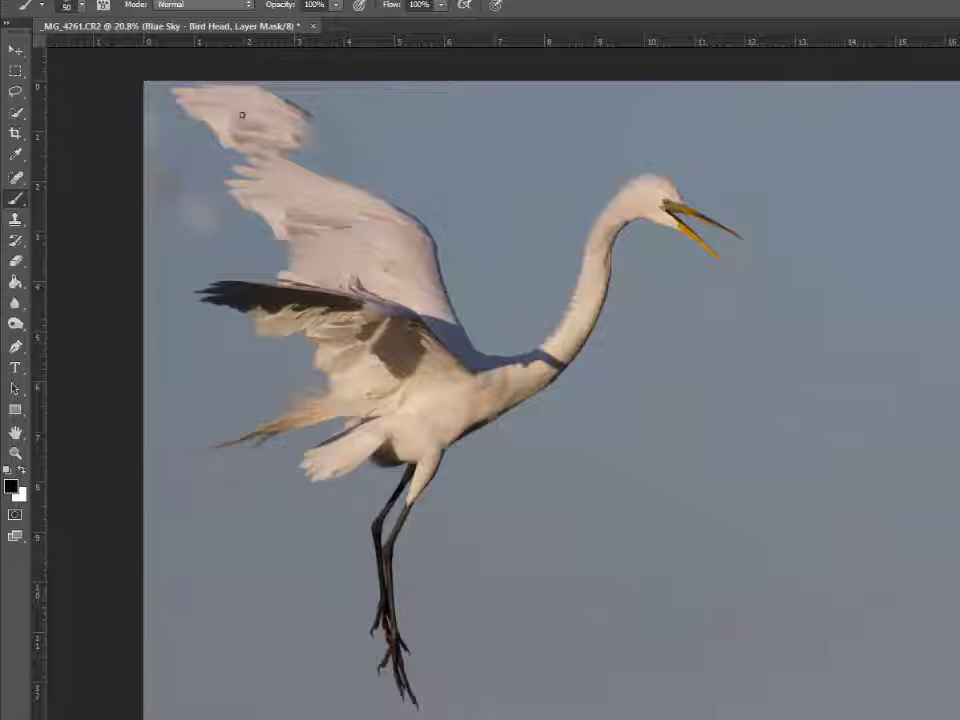
scroll(227, 131, "up", 4)
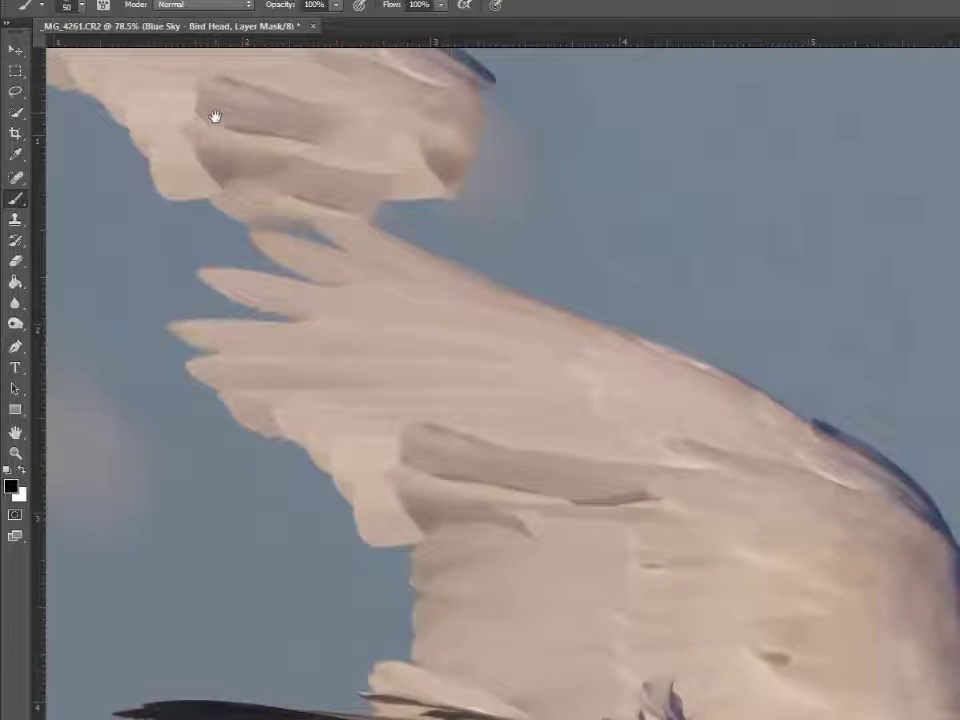
mouse_move(215, 117)
left_mouse_down()
mouse_move(371, 366)
mouse_move(420, 386)
left_mouse_up()
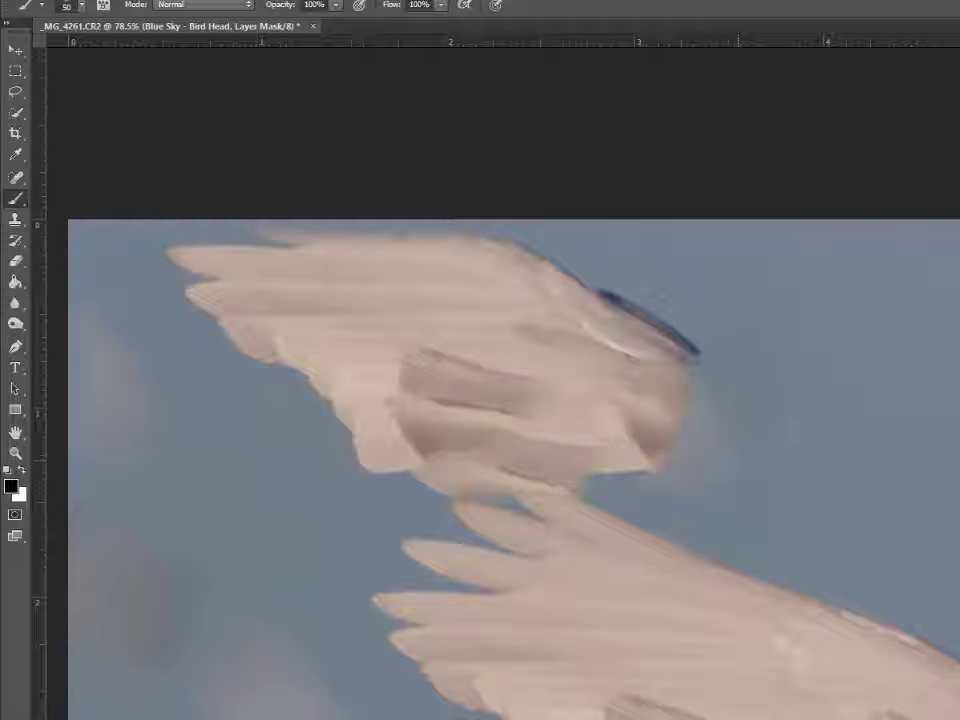
scroll(880, 402, "down", 3)
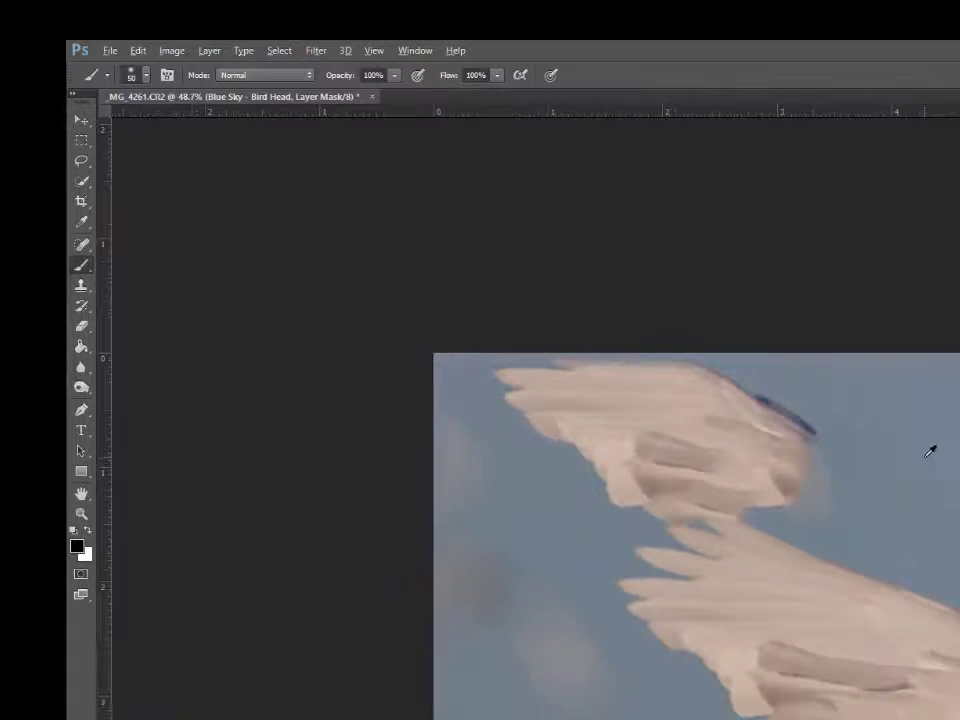
left_click_drag(838, 381, 636, 283)
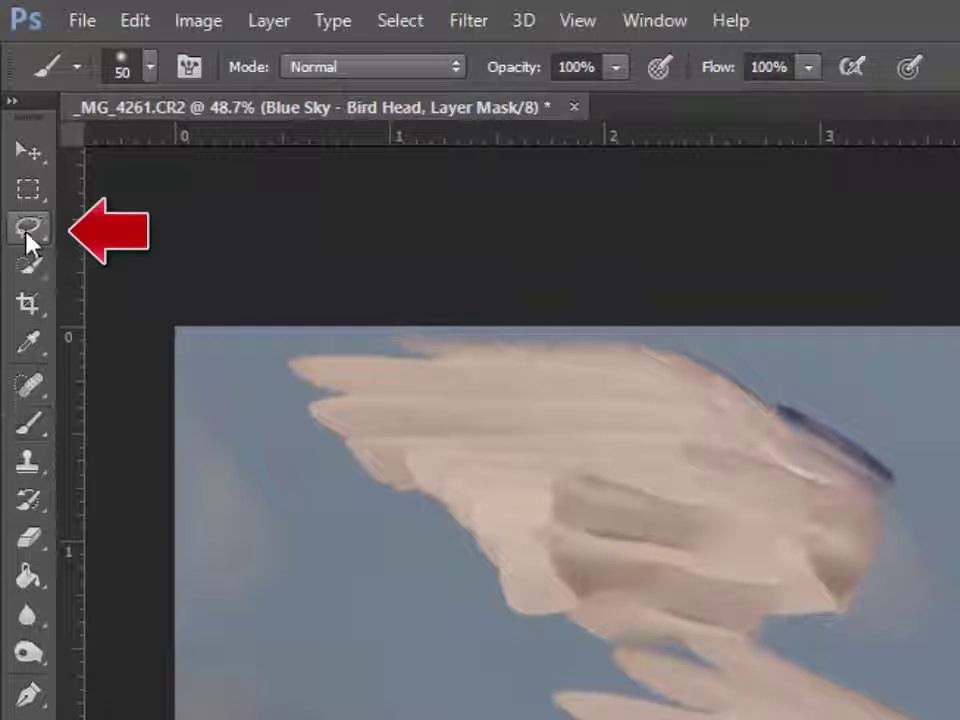
left_click(42, 211)
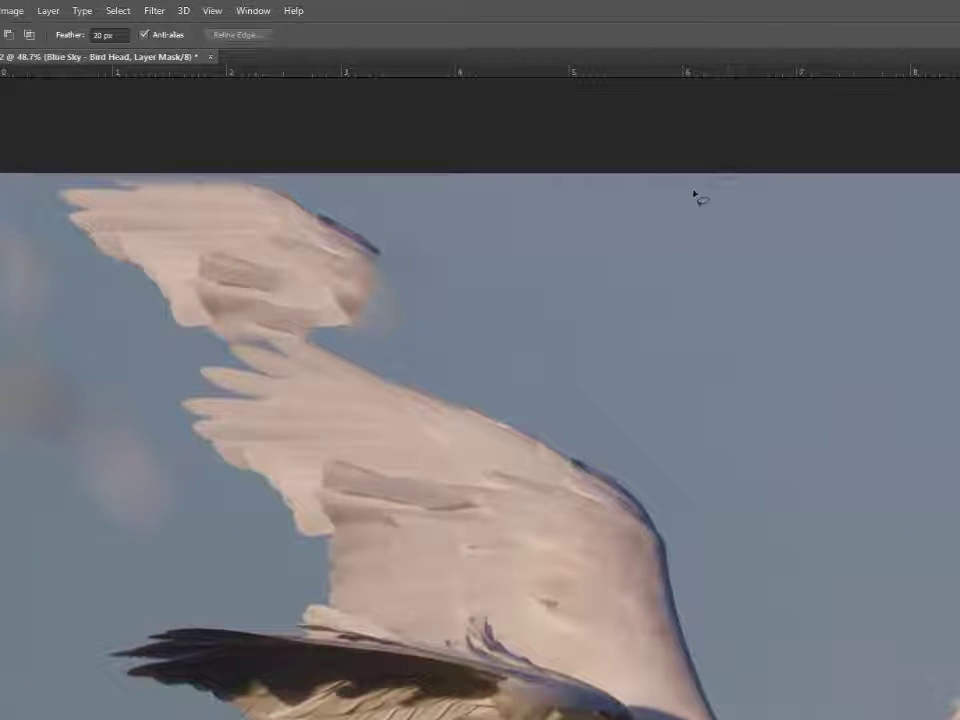
left_click_drag(695, 195, 715, 182)
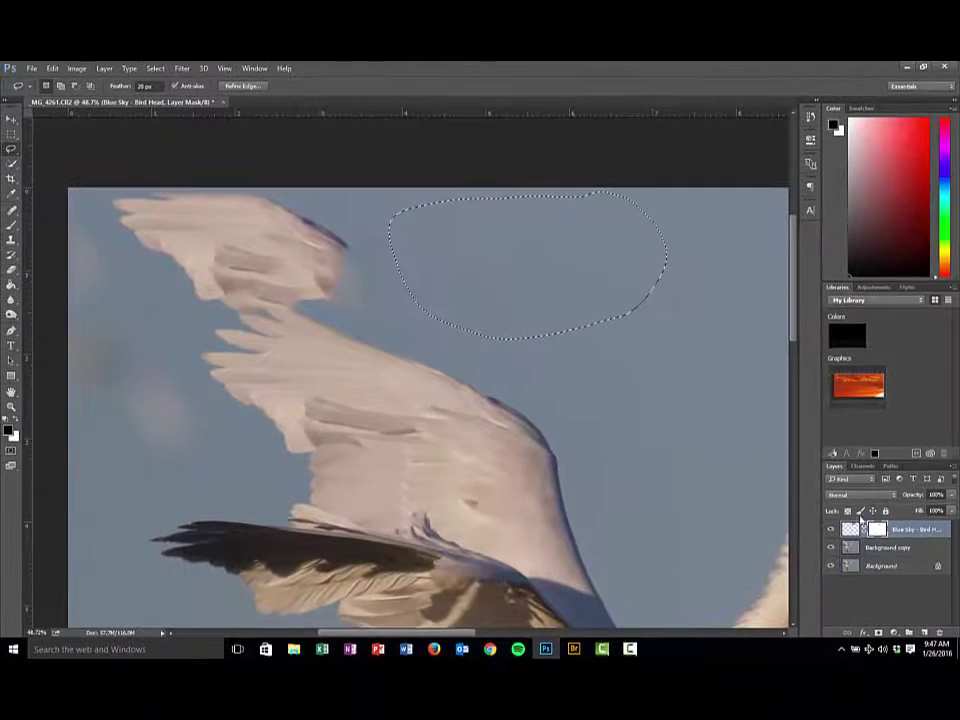
Step: Copy the selected sky from the Background copy layer and paste it as a new layer
left_click(894, 549)
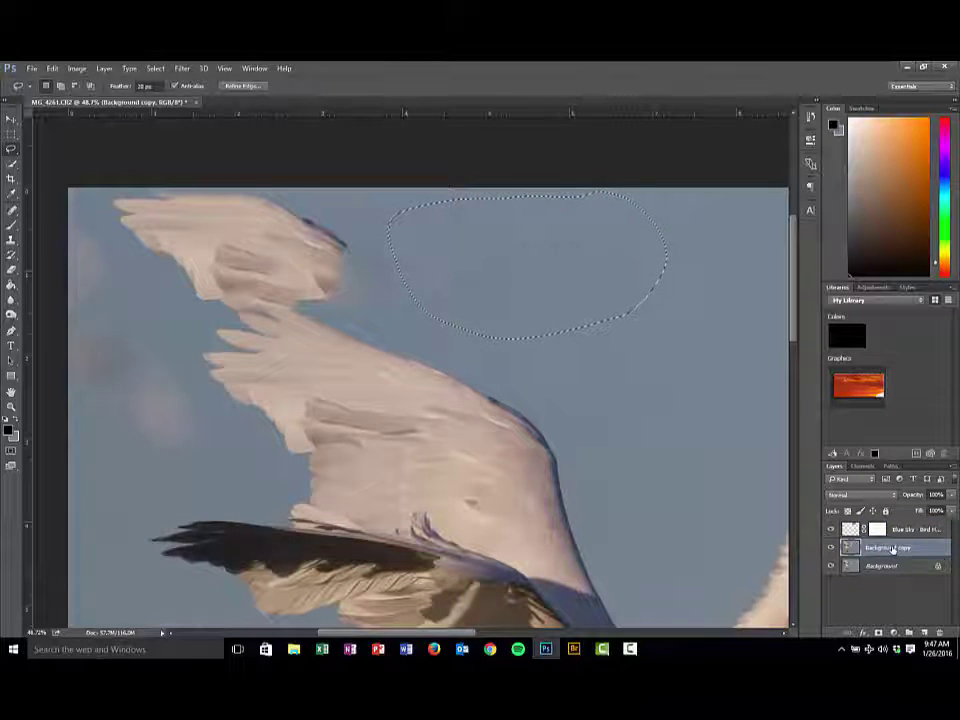
key("ctrl+c")
key("ctrl+v")
Step: Free-transform the pasted sky patch over the duplicated wing tip and widen it to about 127%
key("ctrl+t")
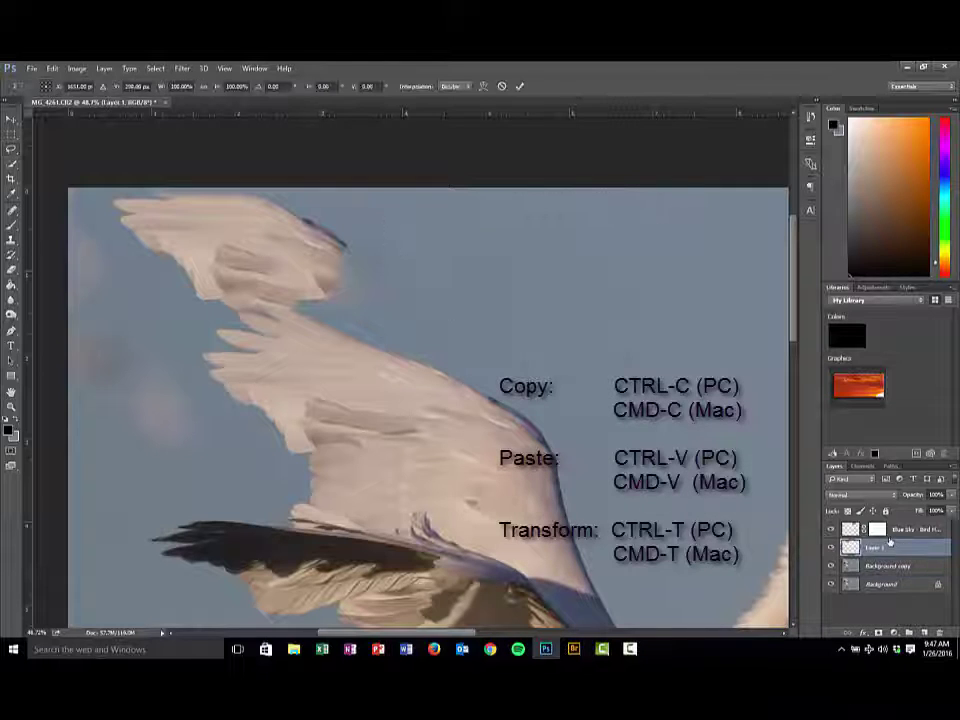
left_click_drag(575, 266, 268, 245)
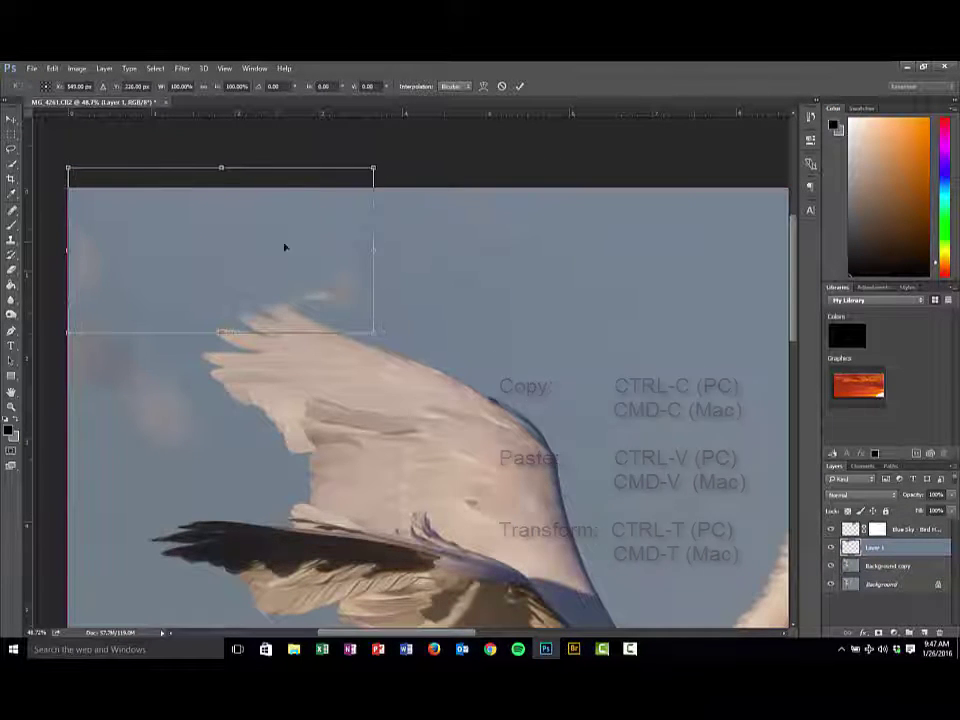
left_click_drag(372, 253, 450, 339)
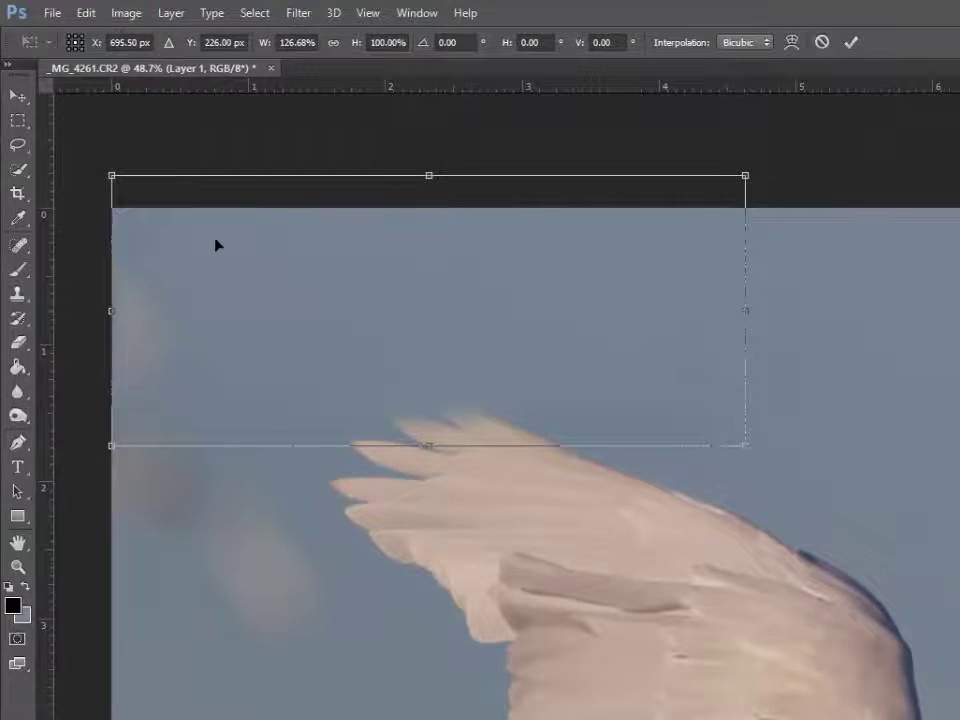
key("Return")
key("l")
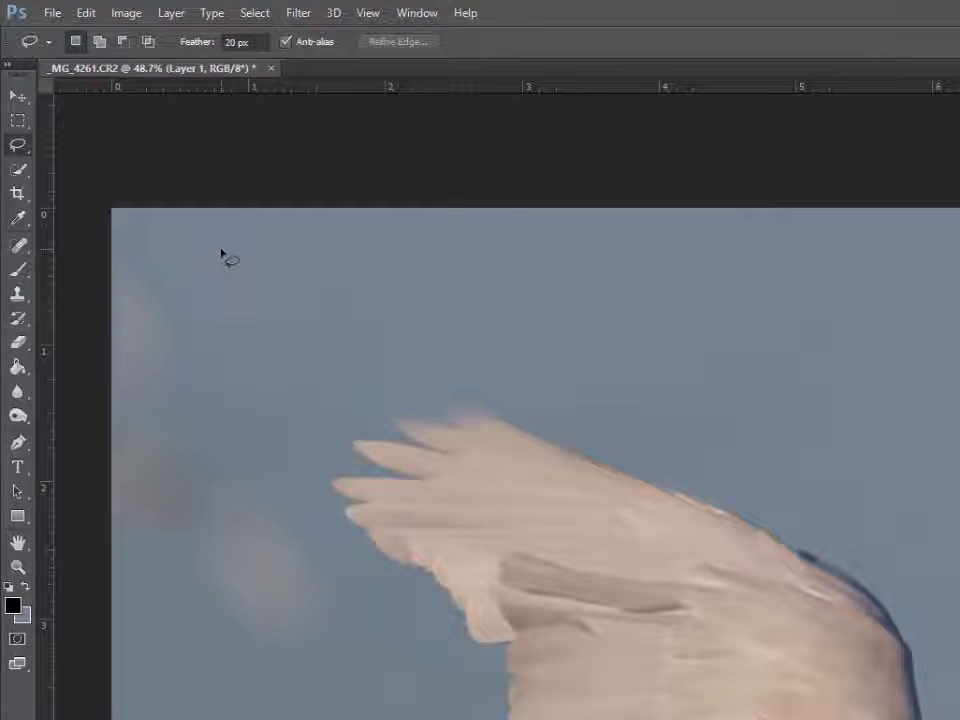
Step: Skew the sky patch's right-hand corners downward toward the wing's edge, to about 2.5° vertical skew and 105.5% height
left_click(86, 13)
mouse_move(160, 398)
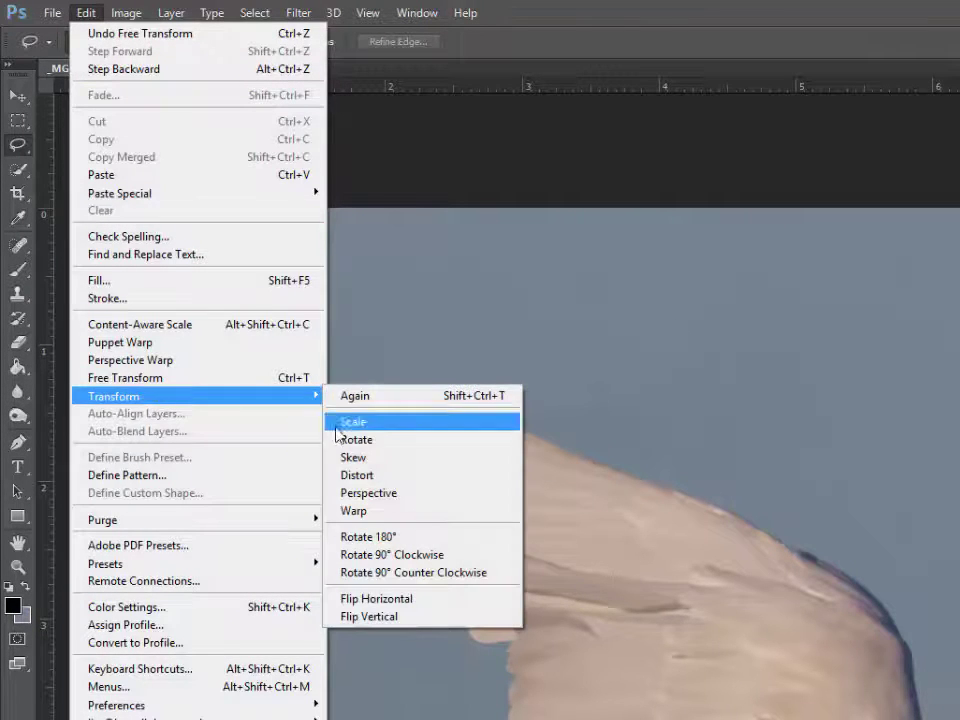
left_click(342, 457)
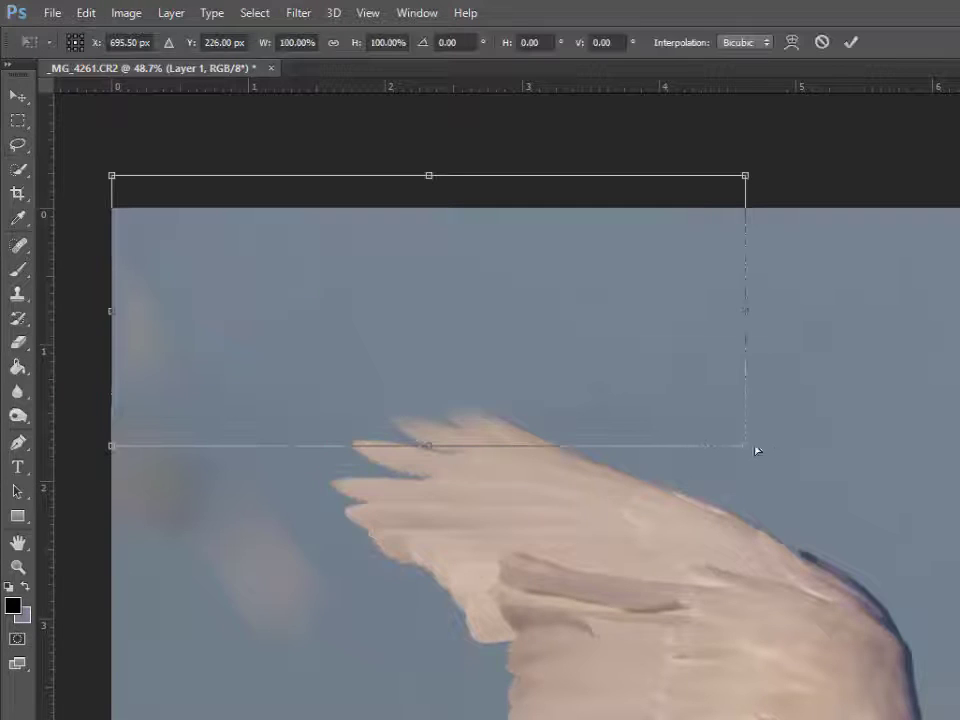
left_click_drag(757, 451, 706, 233)
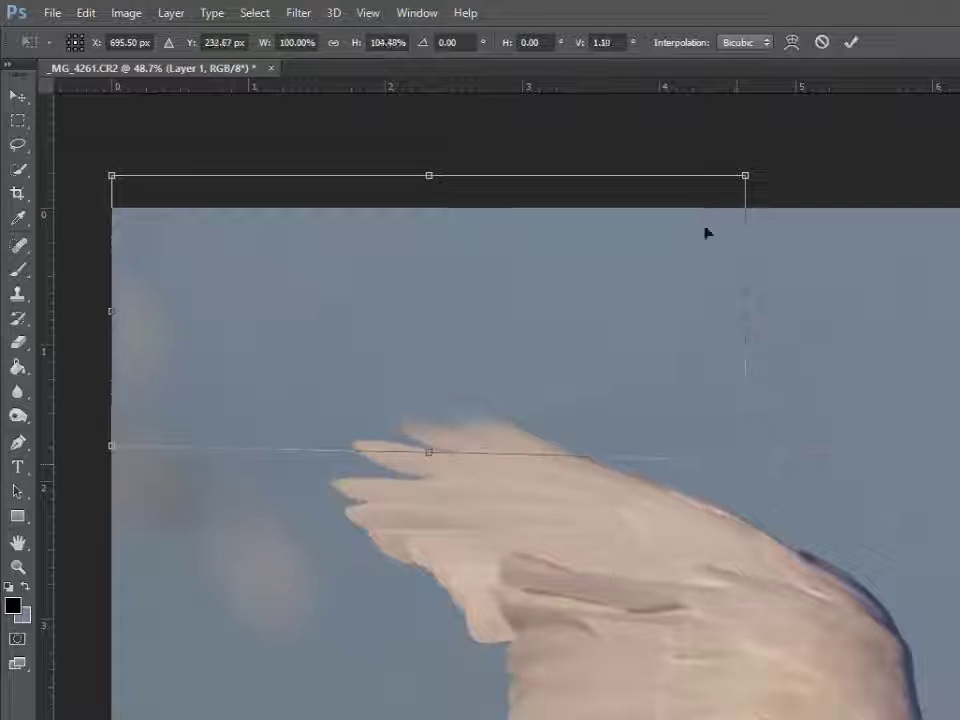
left_click_drag(745, 176, 745, 188)
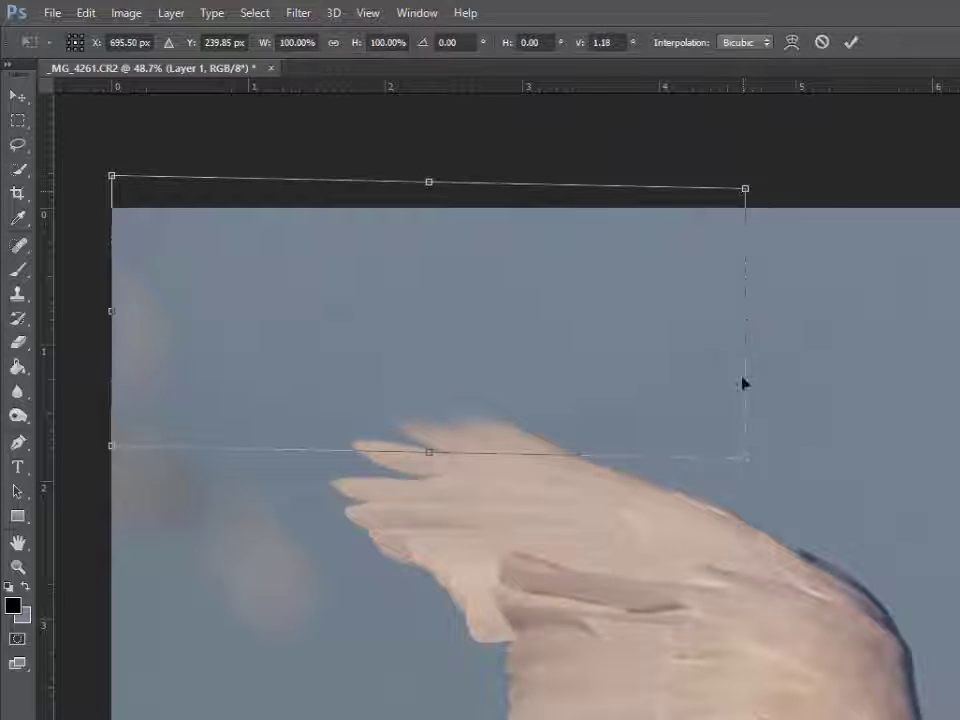
left_click_drag(747, 468, 738, 483)
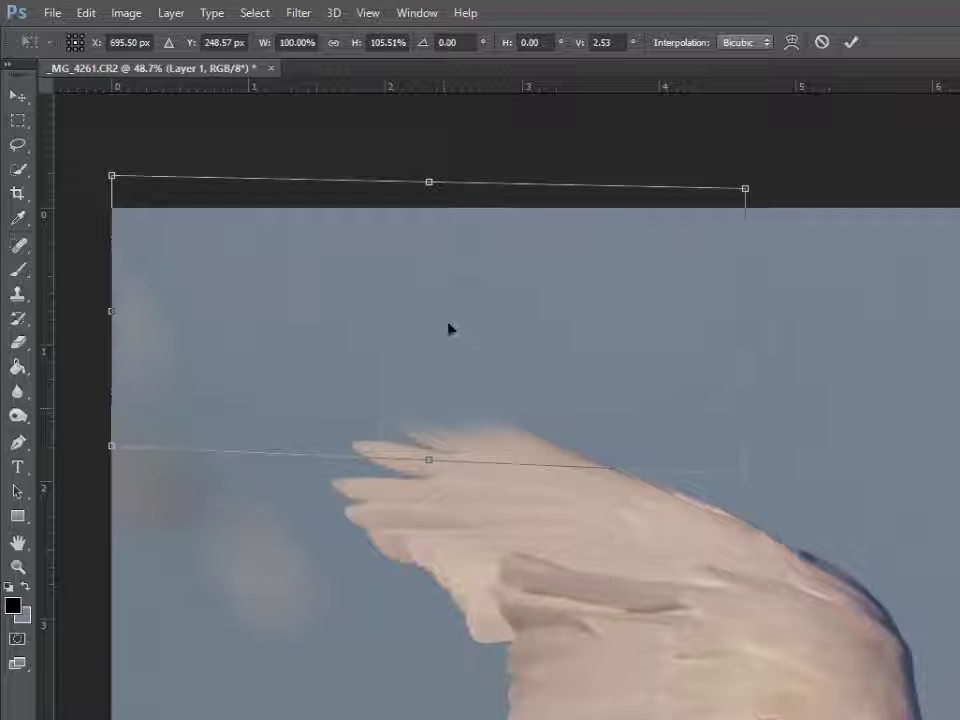
key("Return")
key("l")
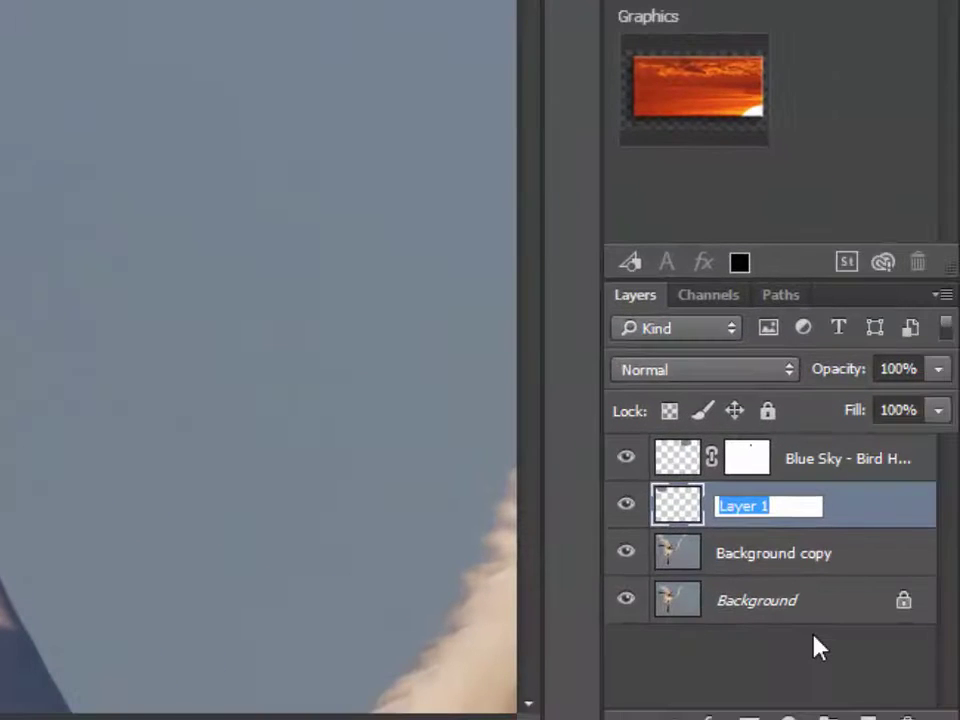
Step: Rename the sky patch layer "Blue Sky-Bird Wing" and add a layer mask to it
type("Blue")
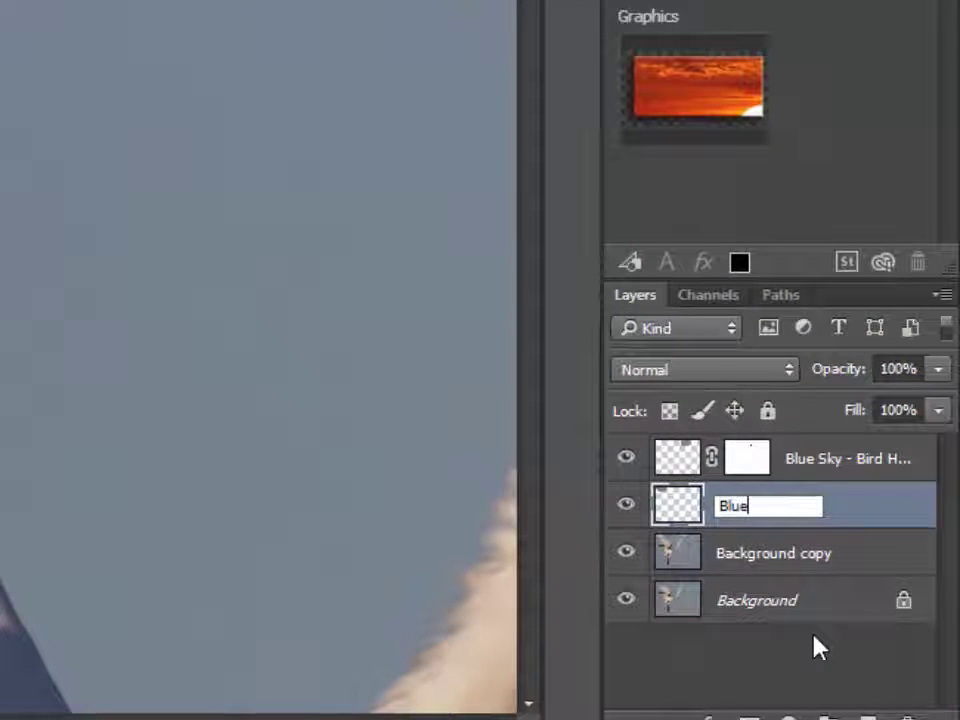
type(" Sky-Bird Wing")
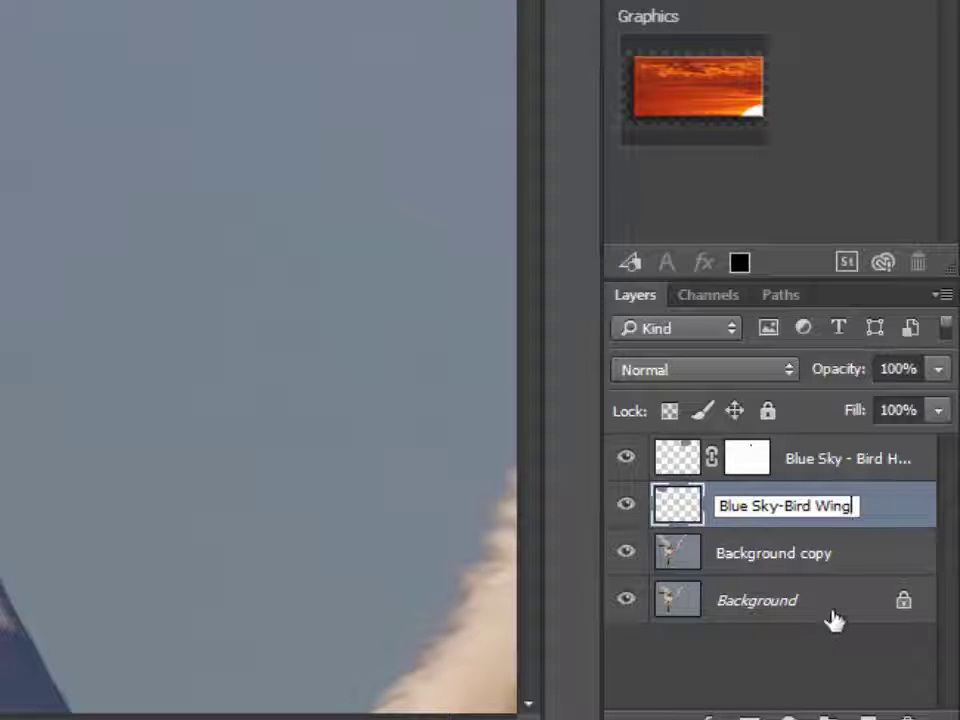
left_click(891, 516)
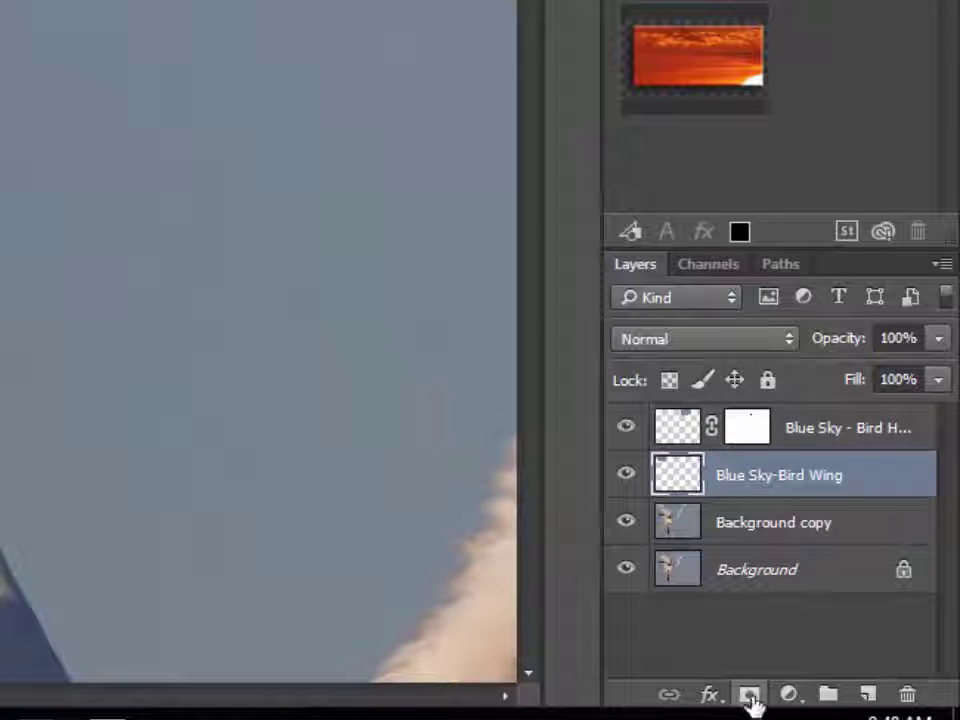
left_click(750, 695)
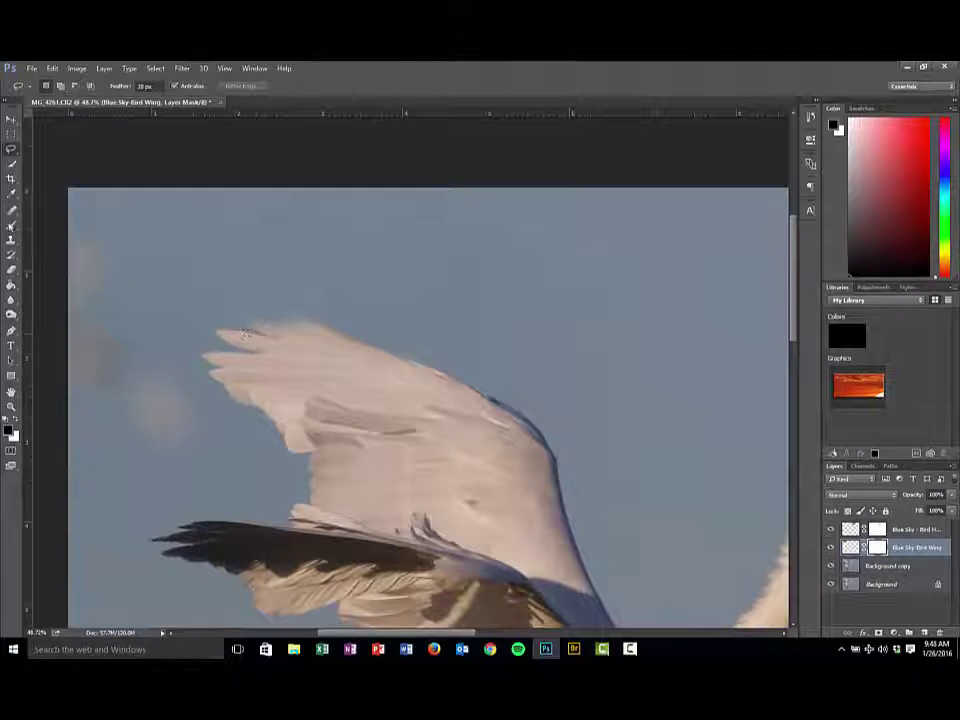
Step: With a 50 px Brush at 0% hardness, paint the mask black to reveal the wing-tip feathers and white to clean the sky around them
key("b")
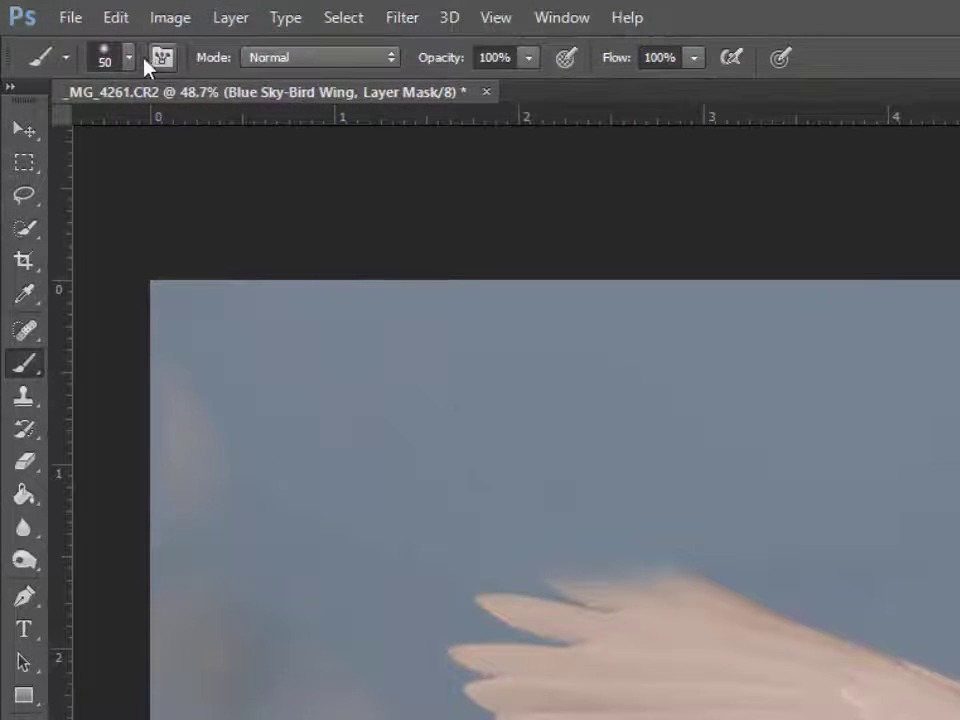
left_click(128, 58)
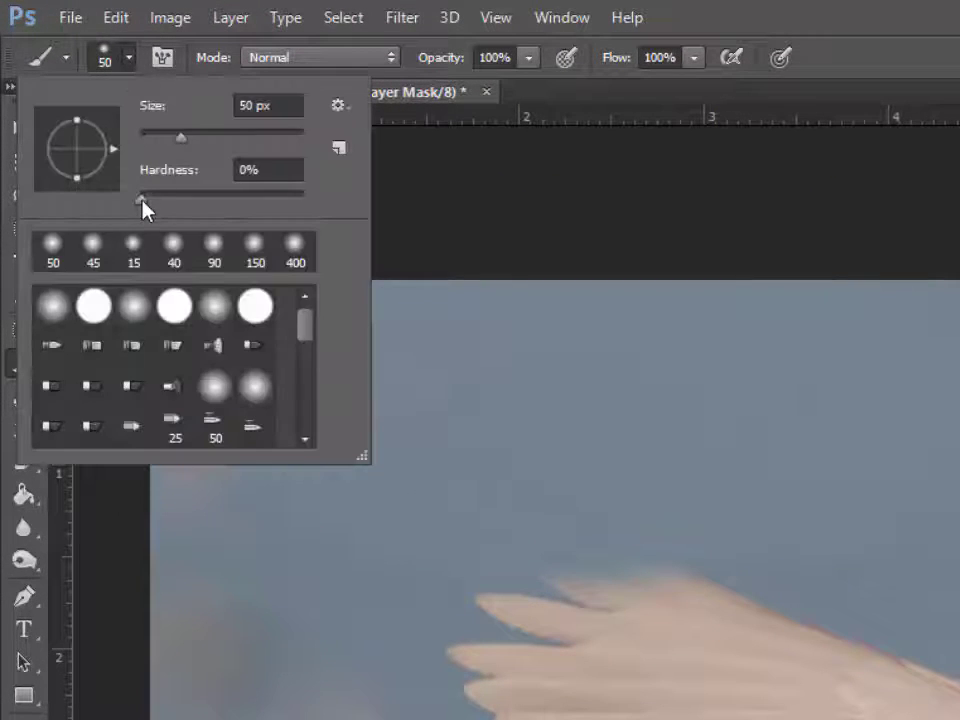
left_click(143, 201)
key("Return")
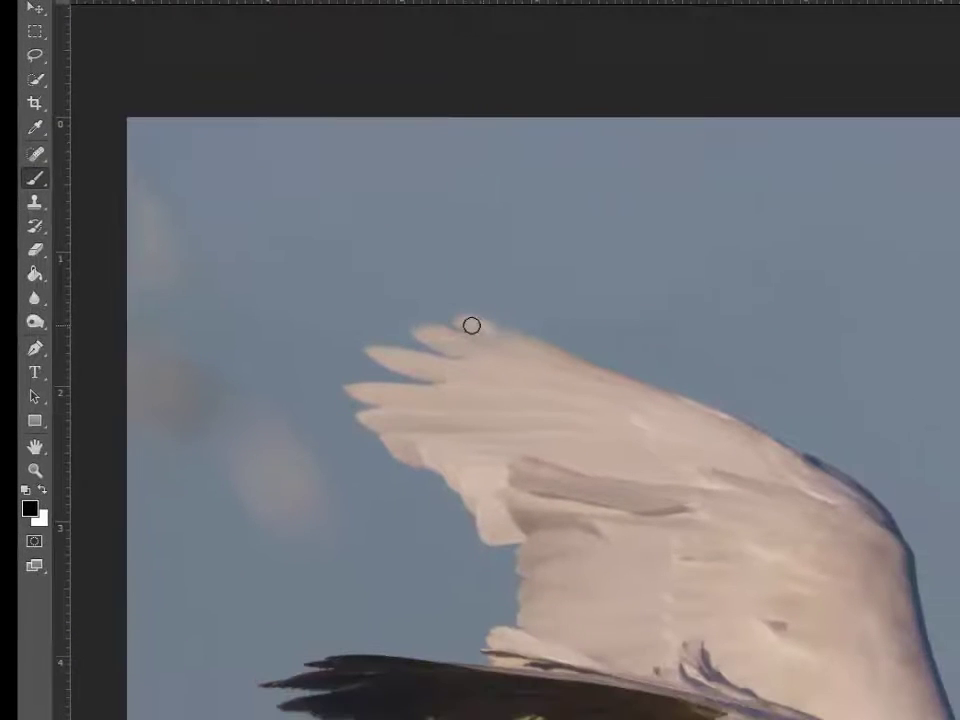
mouse_move(471, 325)
left_mouse_down()
mouse_move(516, 347)
mouse_move(448, 321)
mouse_move(484, 321)
mouse_move(465, 338)
mouse_move(428, 344)
mouse_move(395, 320)
mouse_move(472, 344)
mouse_move(463, 341)
mouse_move(468, 314)
mouse_move(499, 328)
mouse_move(502, 347)
mouse_move(443, 307)
mouse_move(475, 315)
mouse_move(427, 296)
mouse_move(460, 305)
mouse_move(521, 359)
mouse_move(427, 302)
left_mouse_up()
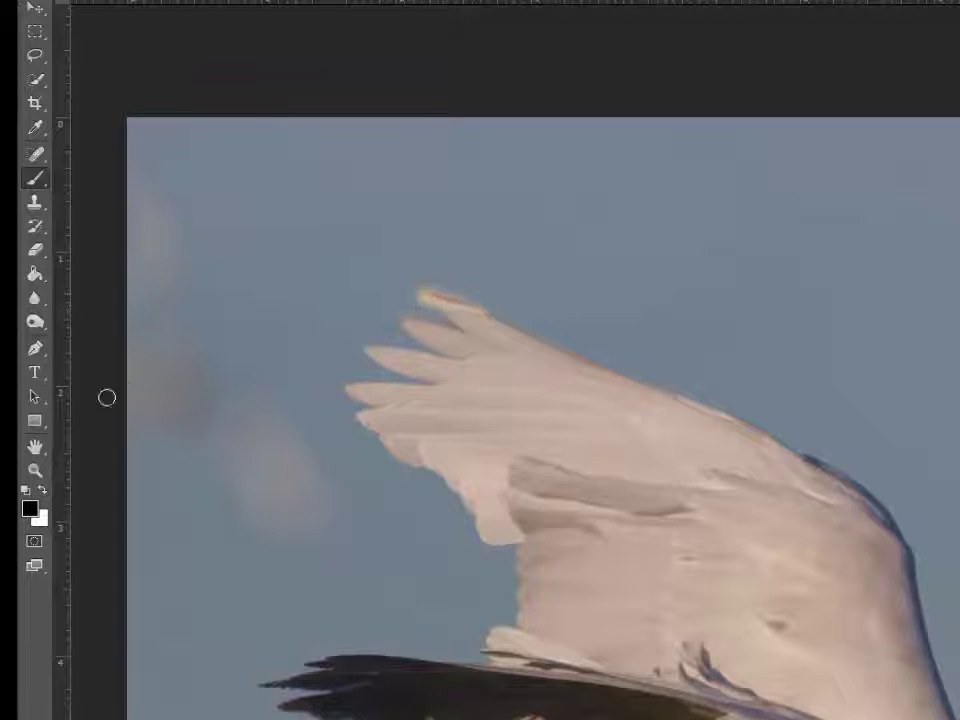
left_click(42, 490)
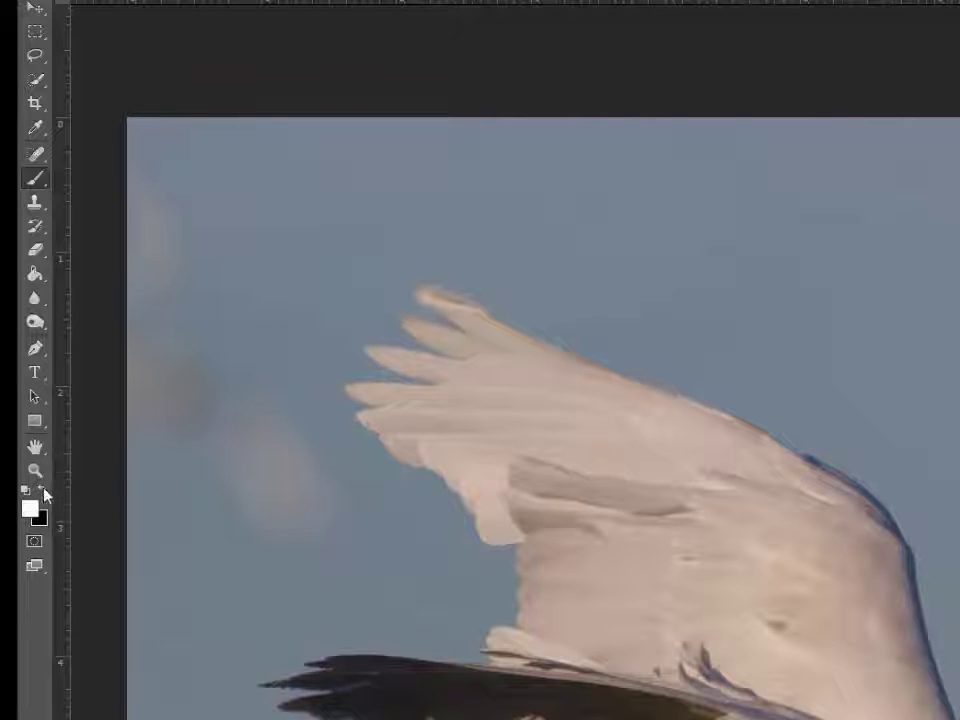
left_click_drag(416, 298, 492, 299)
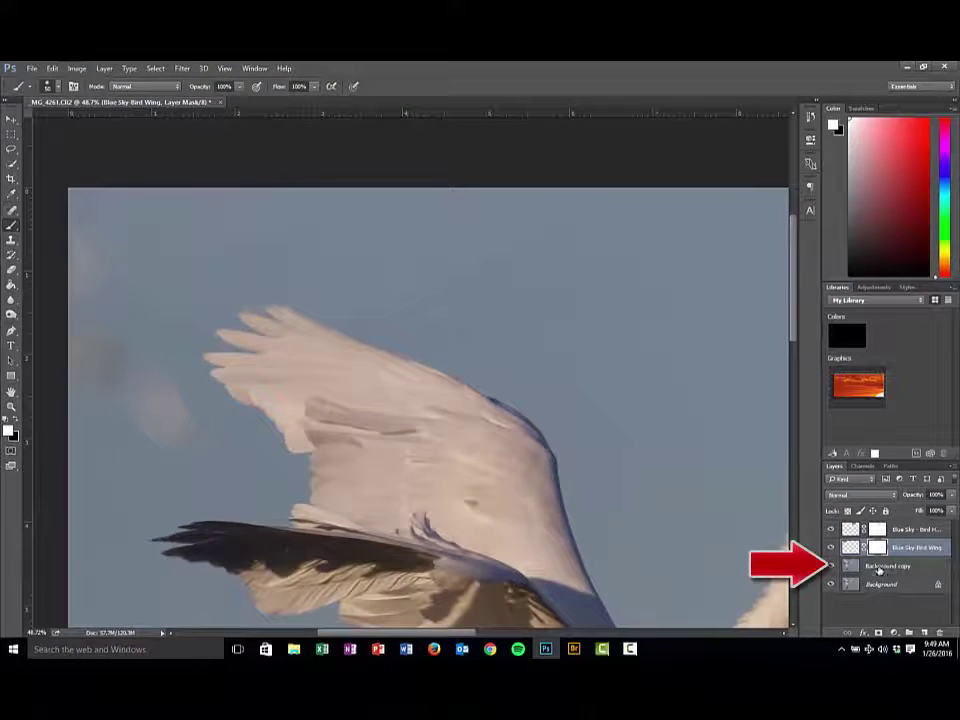
Step: Lasso the upper wing-tip feathers on the Background copy layer at 20 px feather and copy them to a new layer
left_click(880, 568)
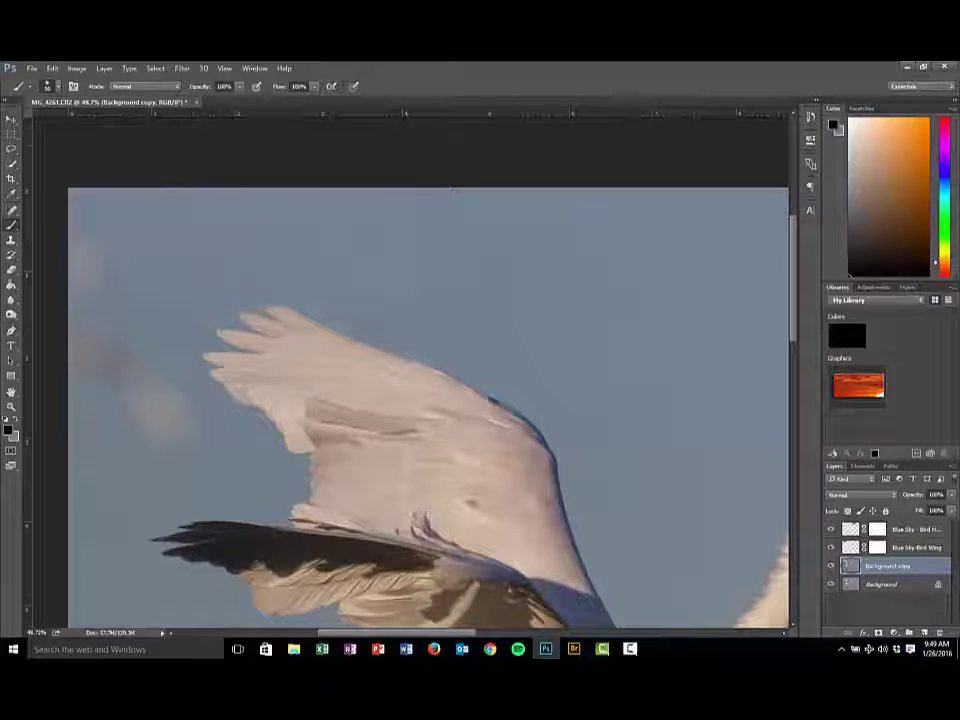
left_click(12, 150)
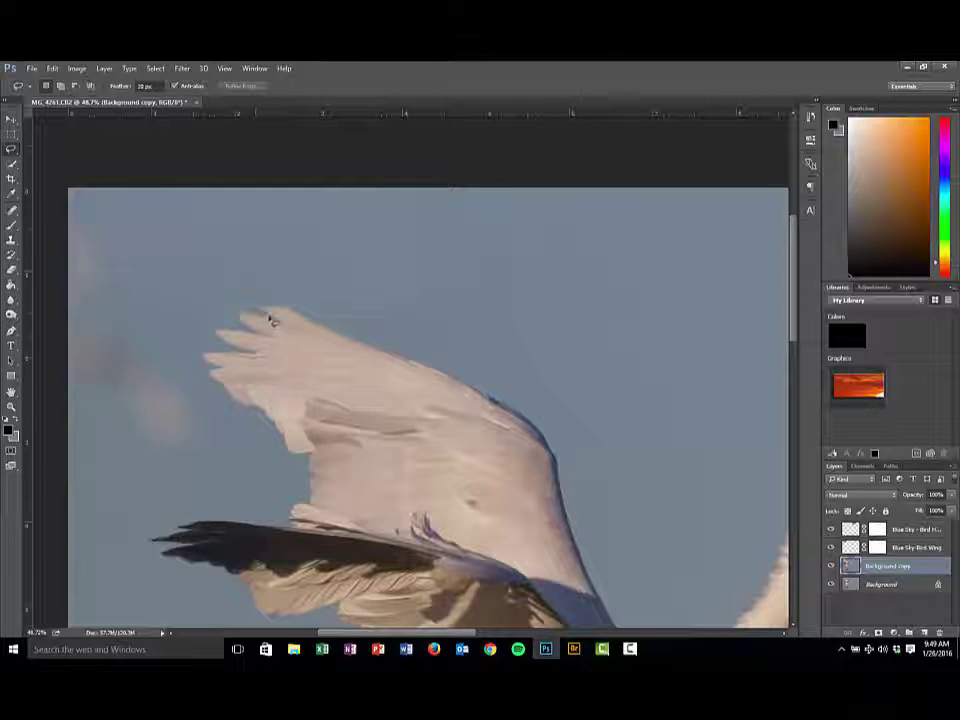
left_click_drag(268, 319, 198, 318)
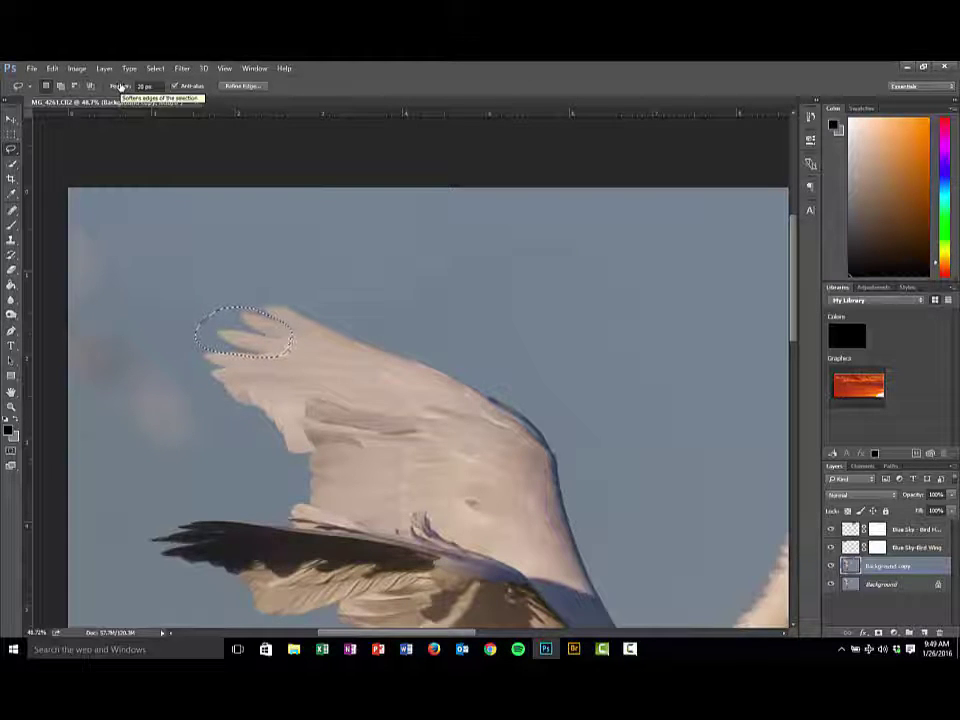
key("ctrl+j")
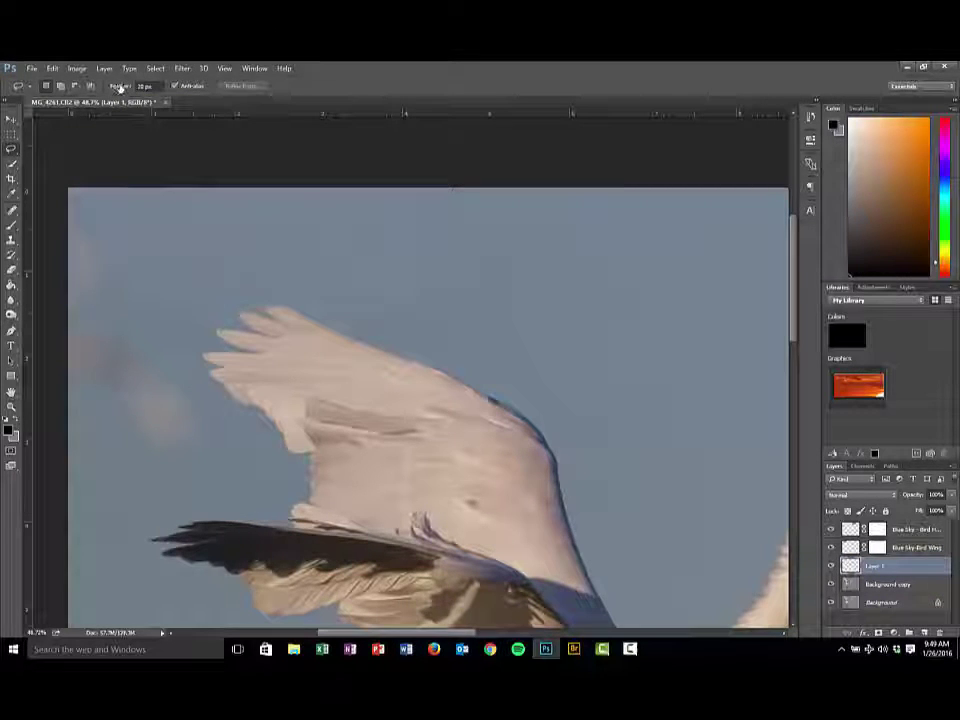
Step: Free-transform the copied feathers, moving them up and slightly right to extend the wing tip
key("ctrl+t")
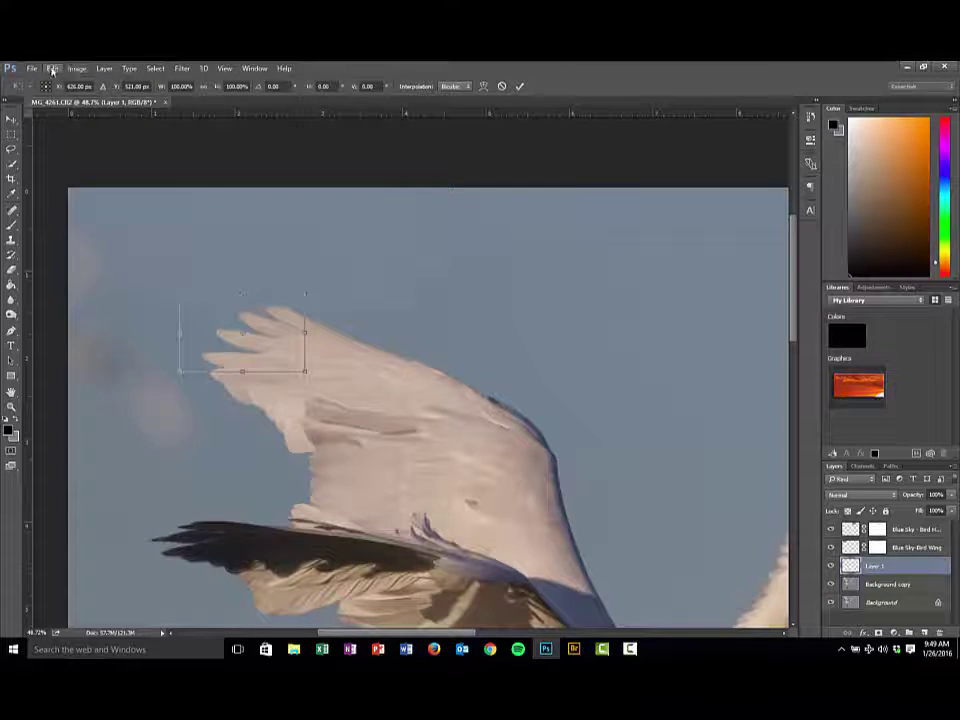
left_click(53, 68)
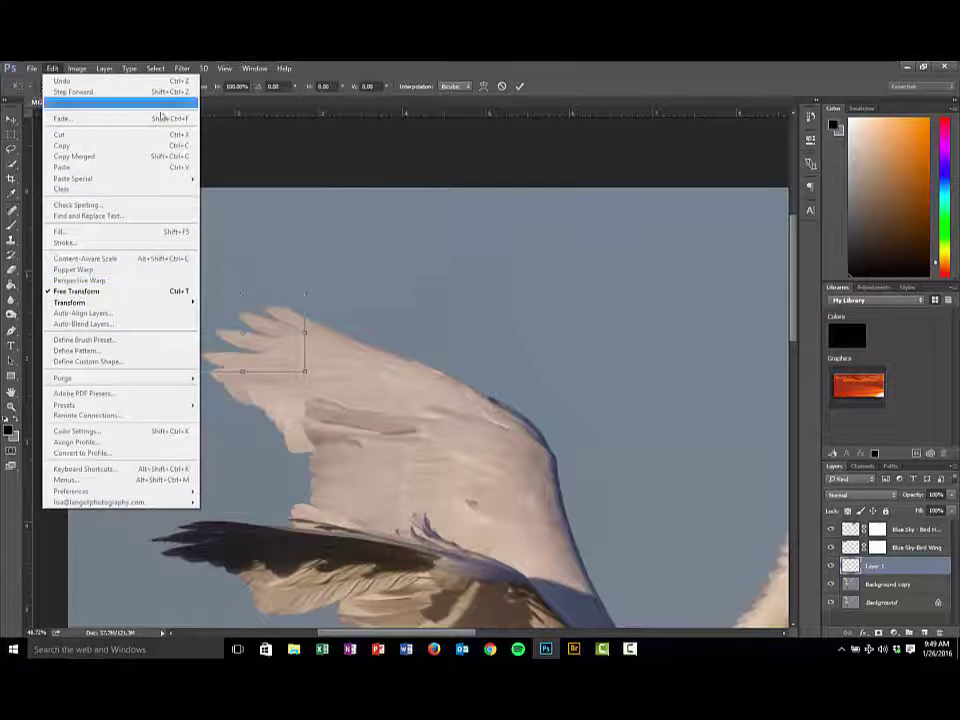
key("Escape")
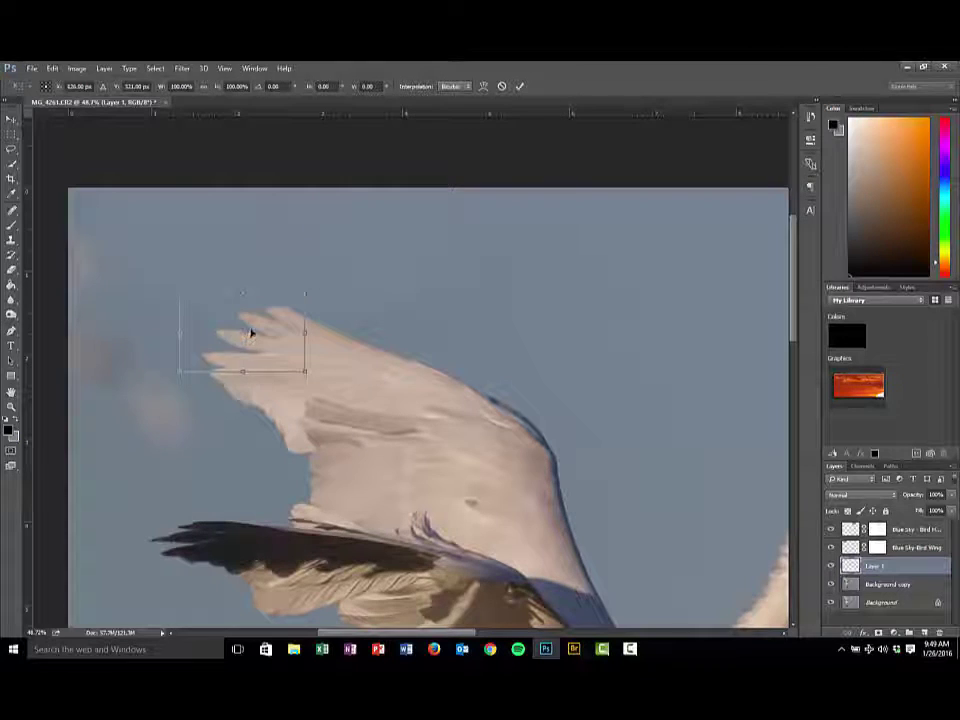
left_click_drag(251, 332, 266, 302)
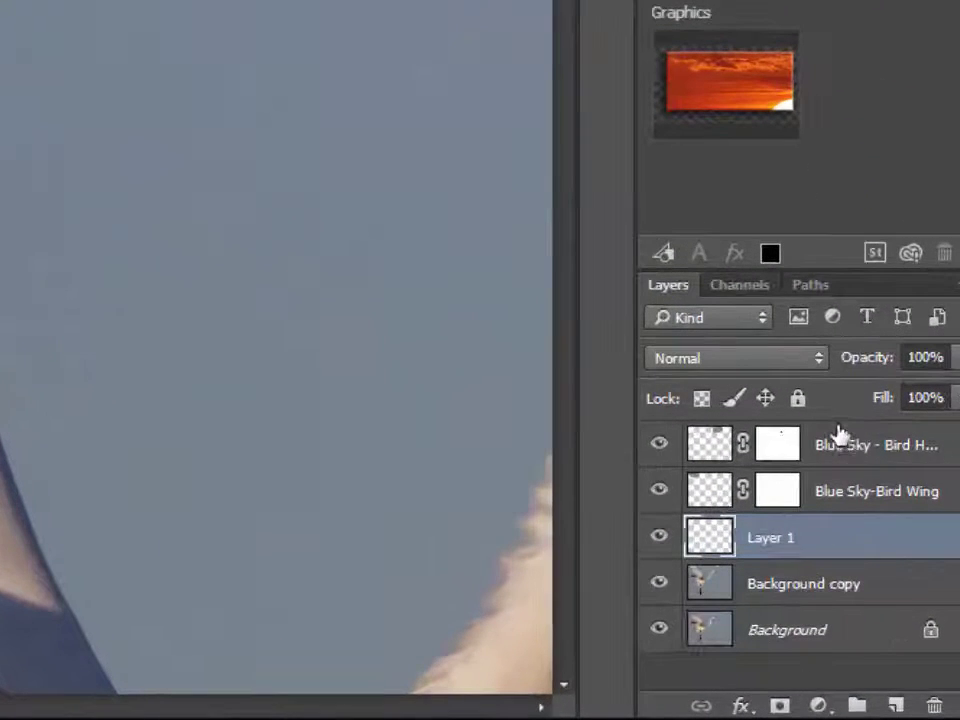
Step: Rename the copied feathers layer "New Wings" and move it above both sky patch layers
double_click(804, 537)
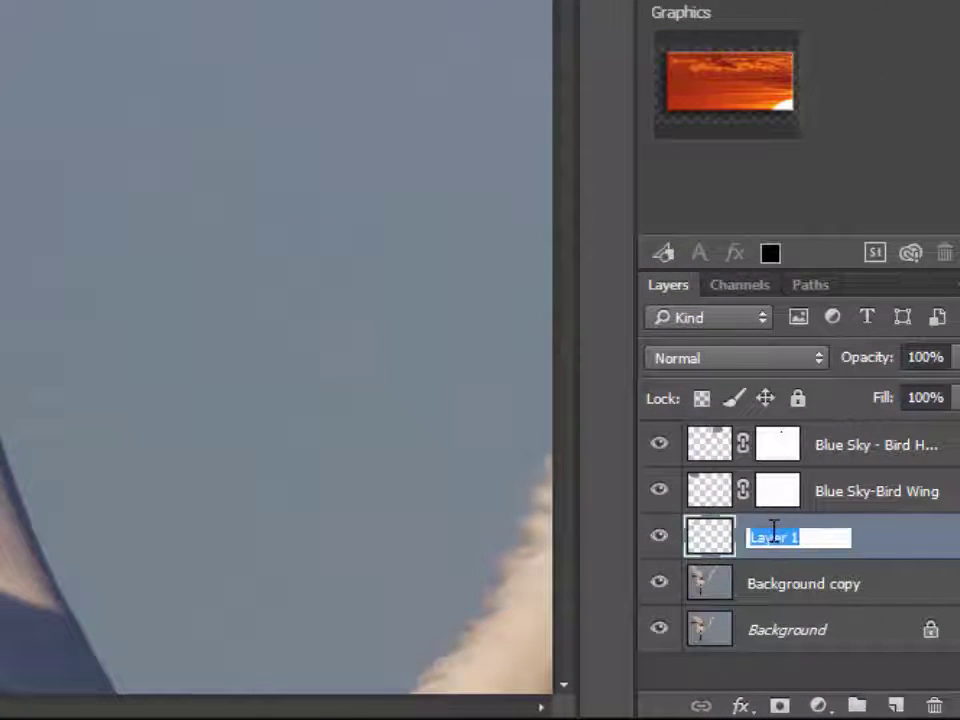
type("New Wings")
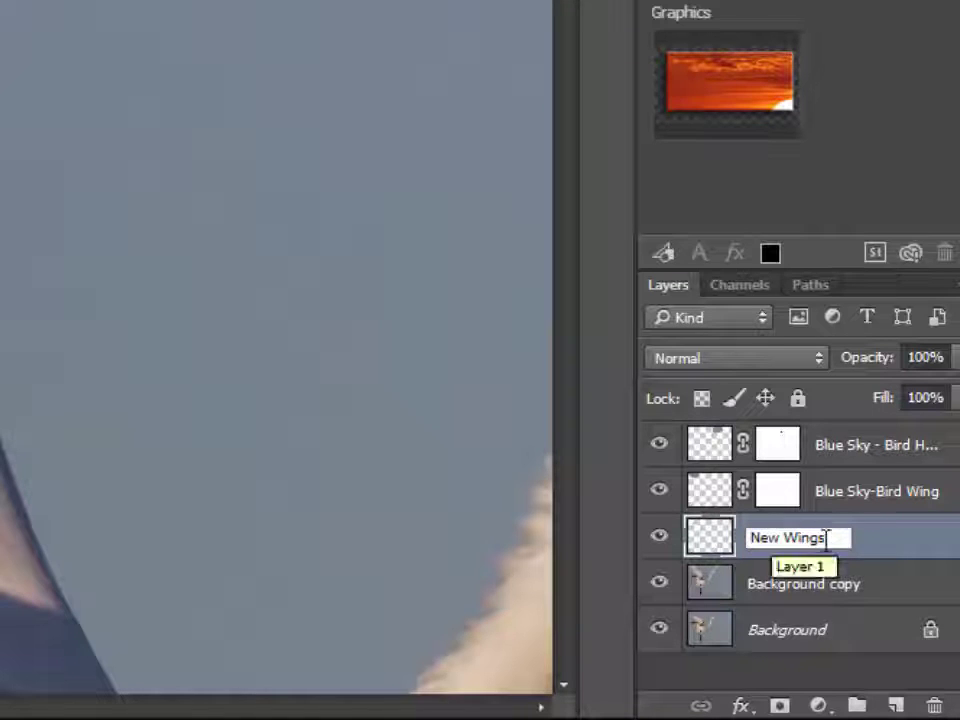
key("Return")
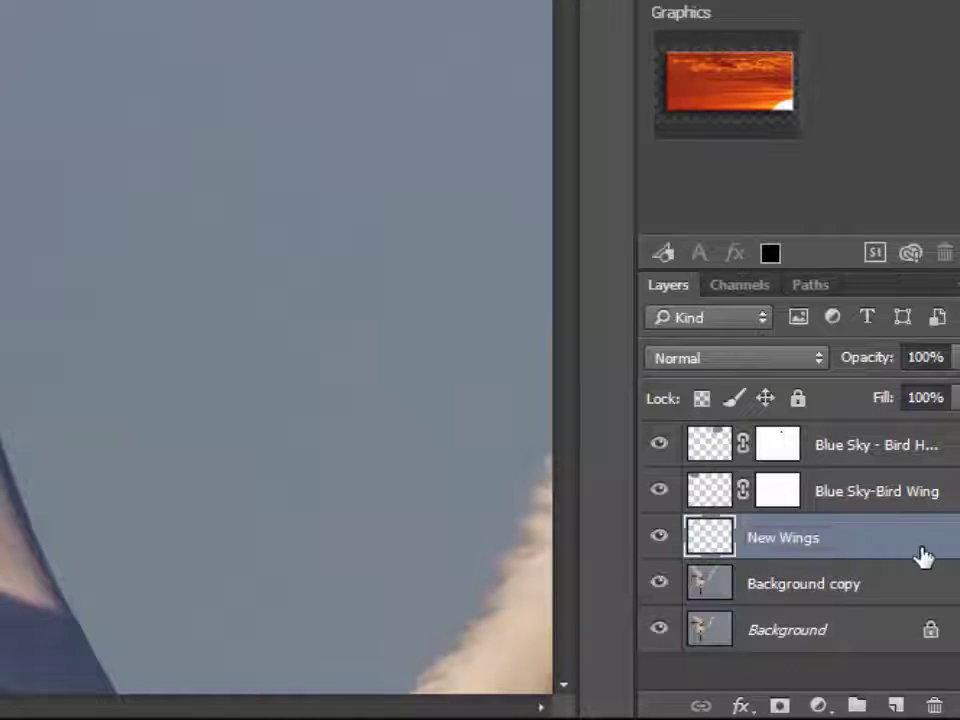
left_click_drag(891, 546, 876, 430)
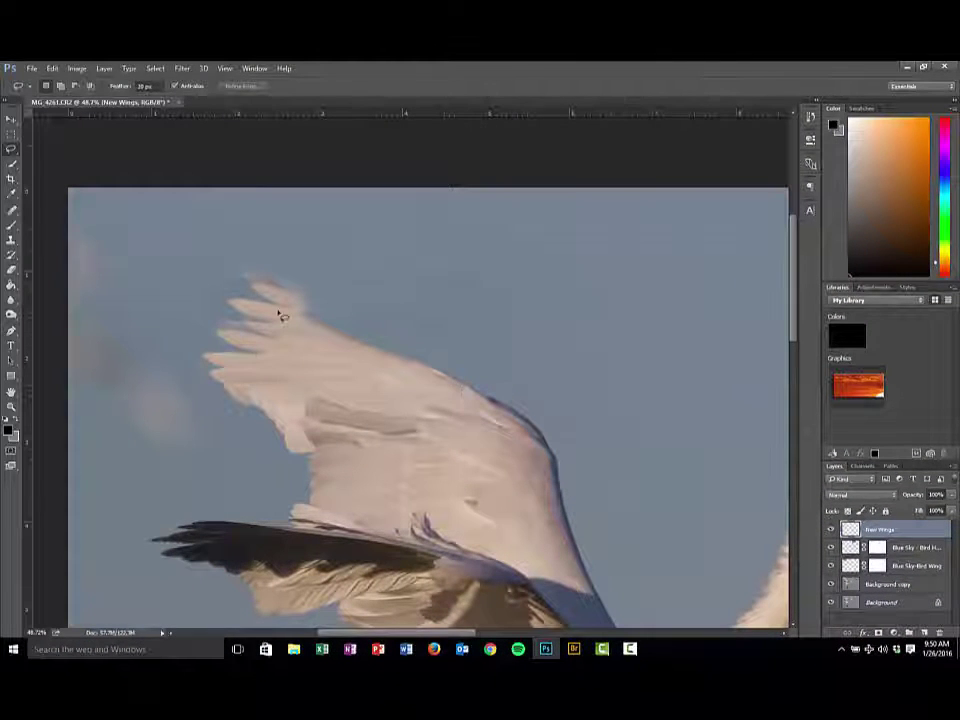
Step: Free-transform the New Wings feathers, rotating them 14.71° and widening them to 116.07%, then position them to align with the wing's upper edge
key("ctrl+t")
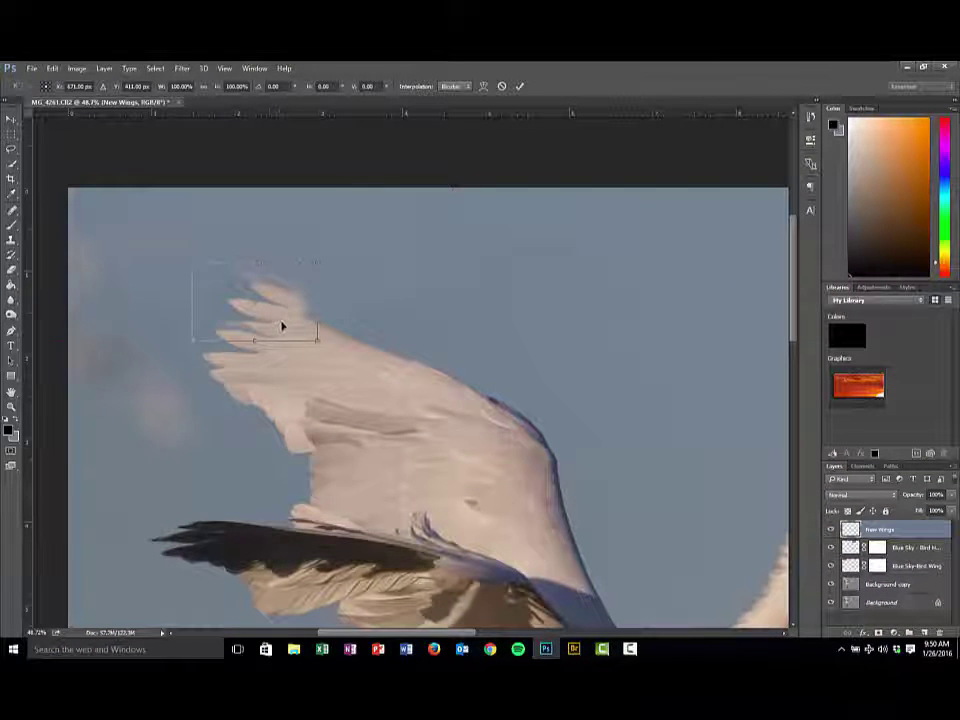
mouse_move(281, 324)
left_mouse_down()
mouse_move(253, 324)
mouse_move(263, 326)
left_mouse_up()
left_click_drag(298, 251, 282, 333)
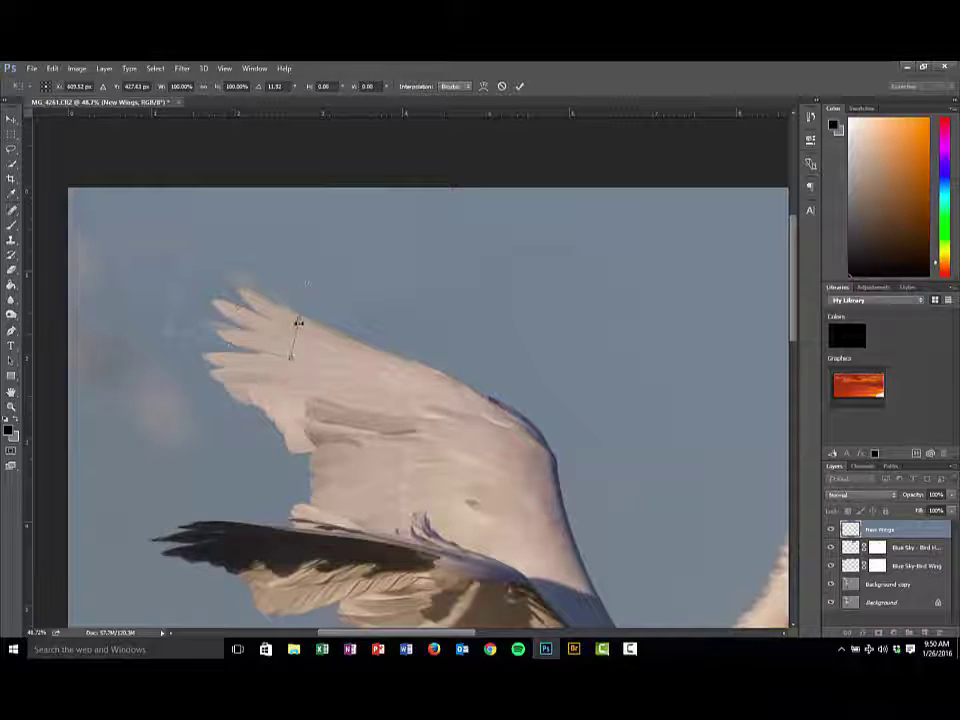
left_click_drag(298, 322, 302, 326)
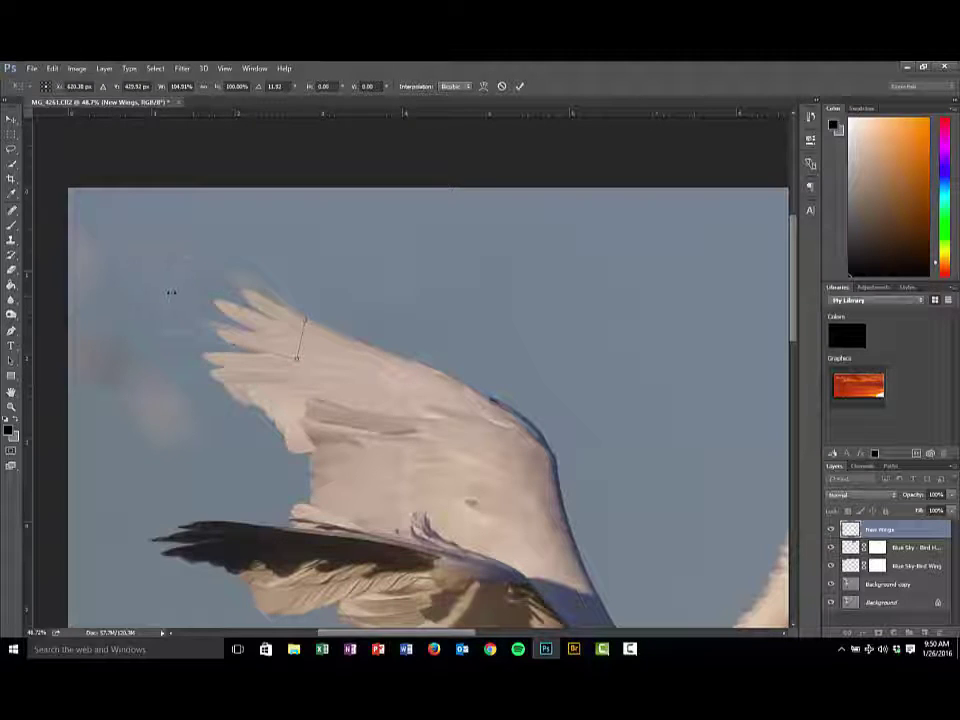
left_click_drag(171, 292, 158, 288)
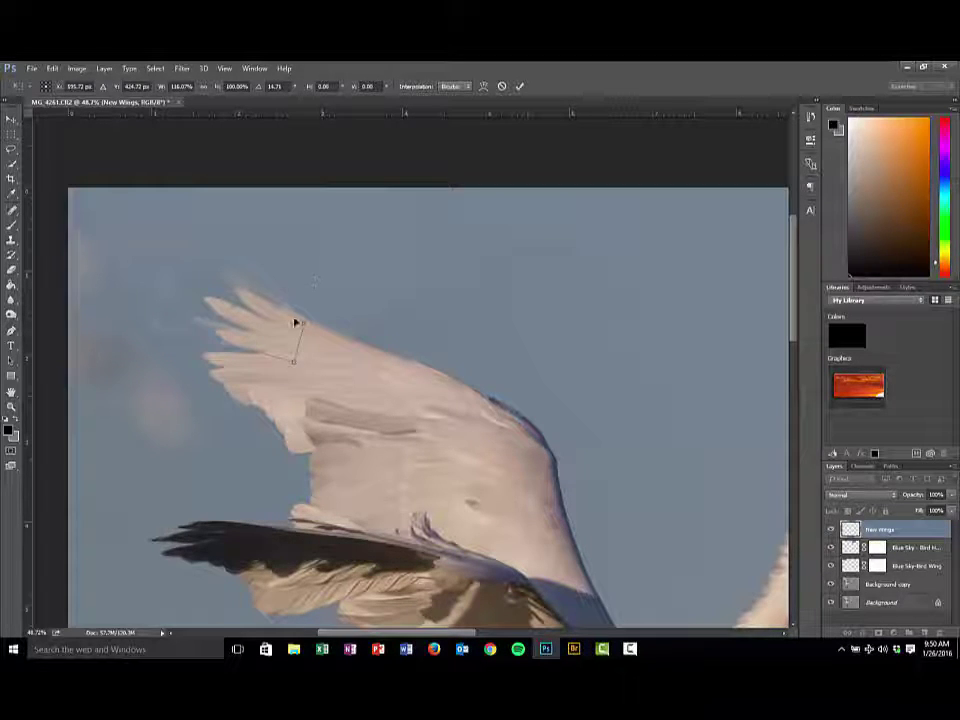
left_click_drag(296, 321, 298, 321)
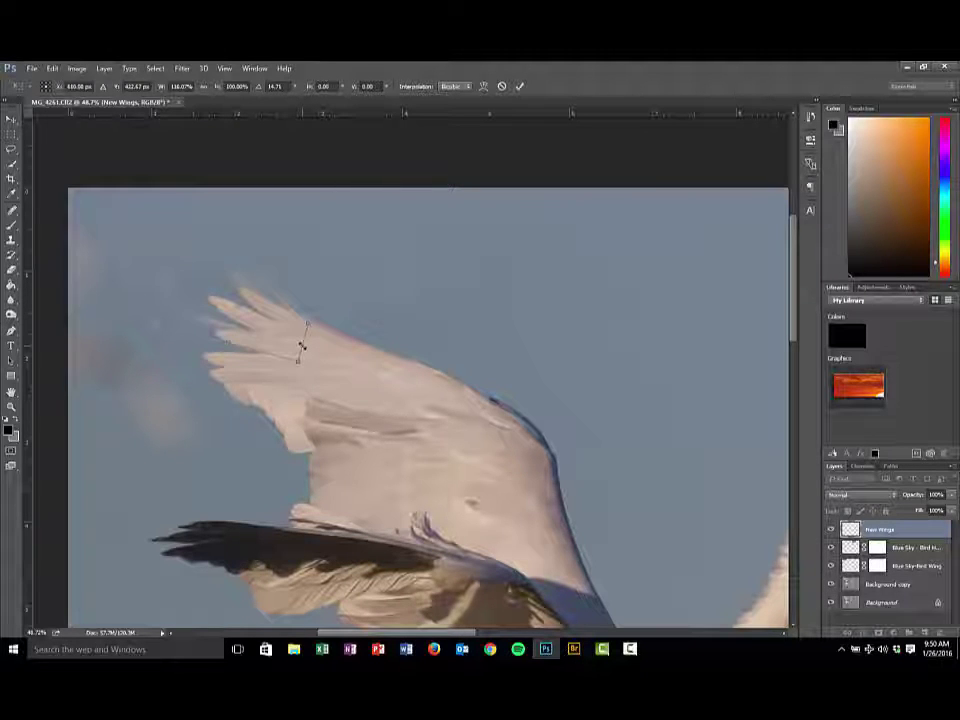
key("Down")
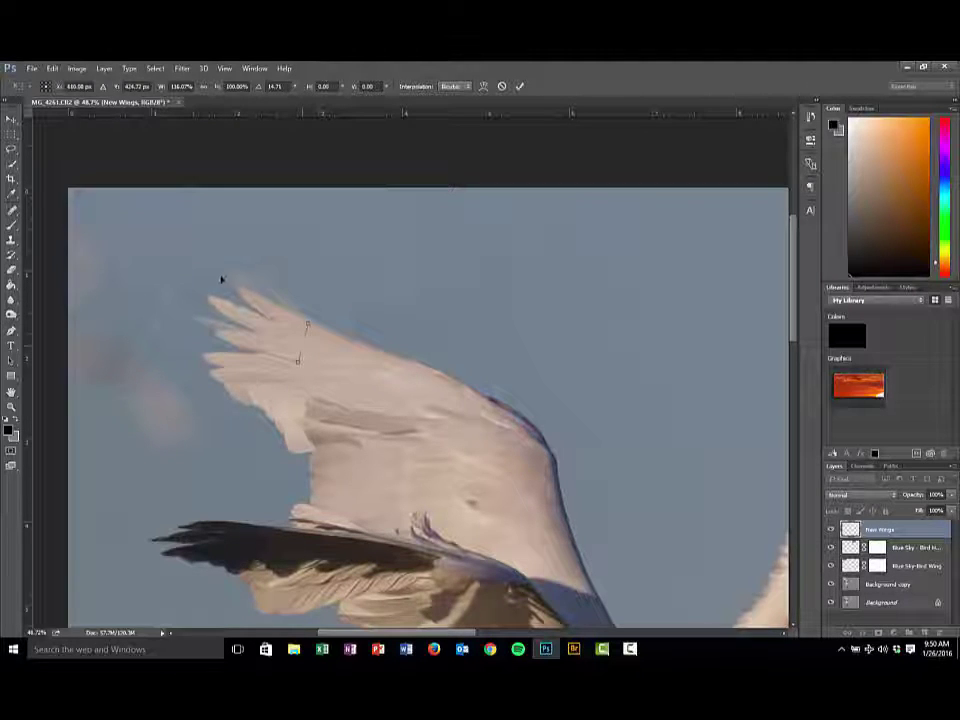
scroll(221, 280, "up", 1)
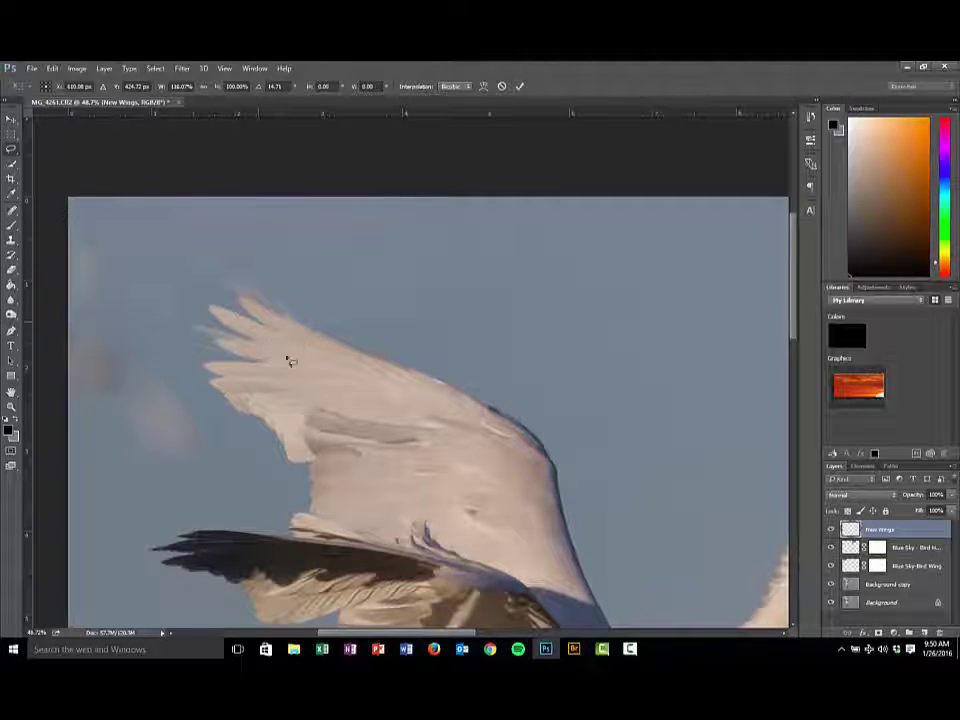
key("Return")
Step: Add a layer mask to New Wings and clean up the sky around the uppermost feather with a 50 px Brush, using black and white
key("l")
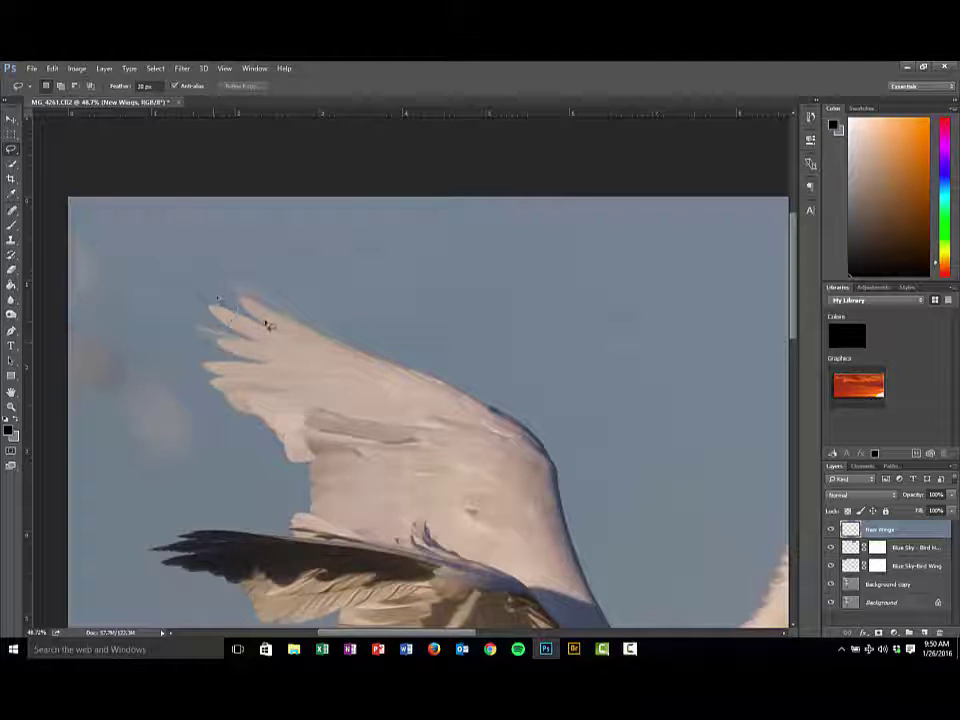
left_click(879, 633)
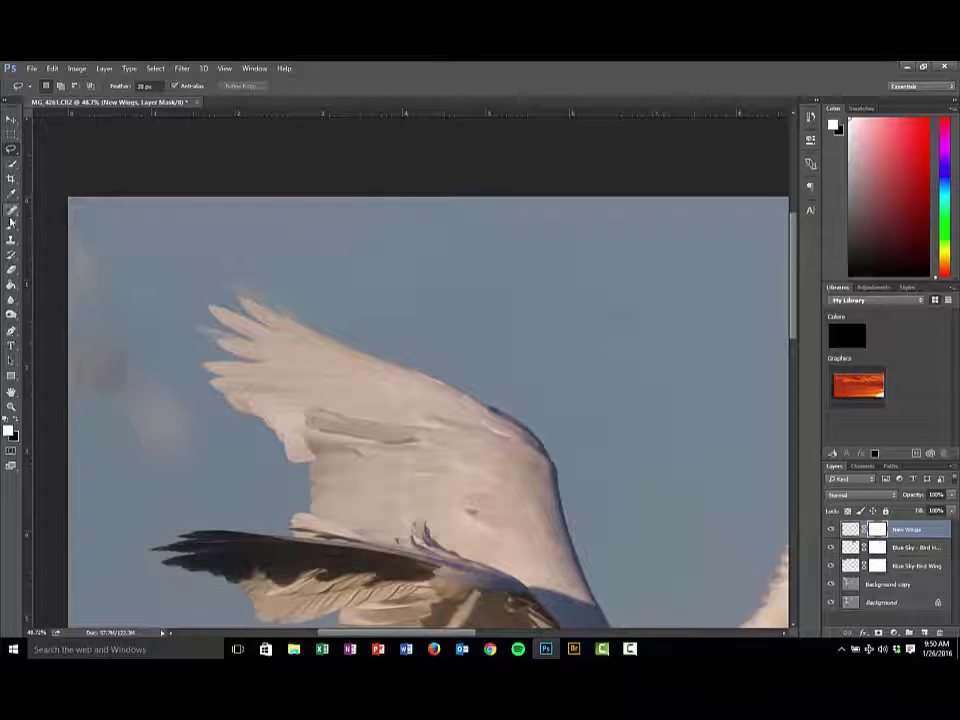
key("b")
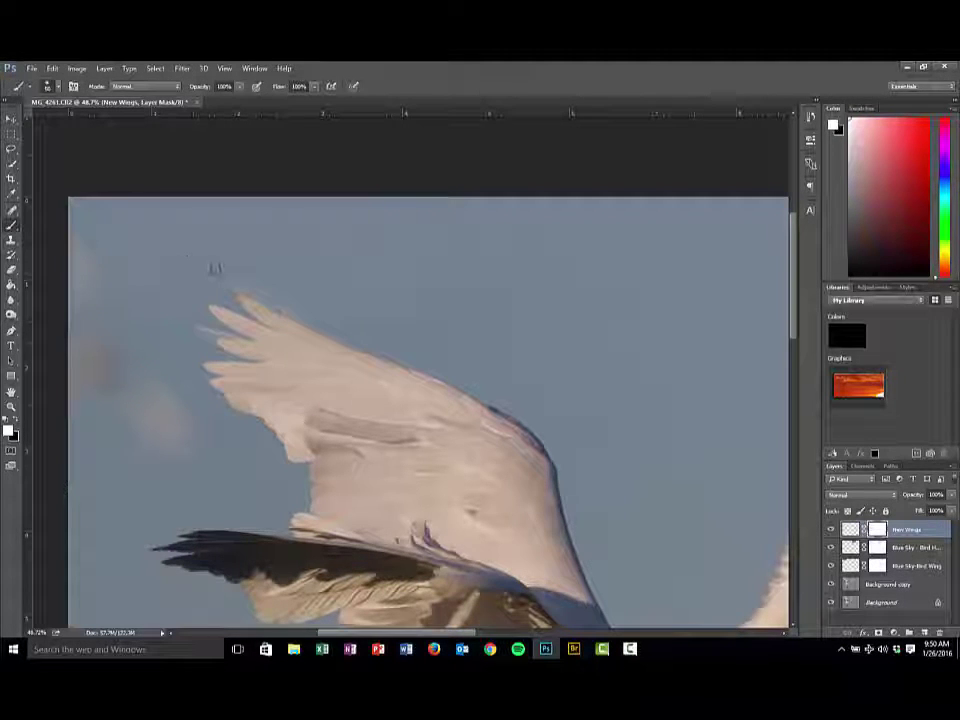
scroll(213, 268, "up", 3)
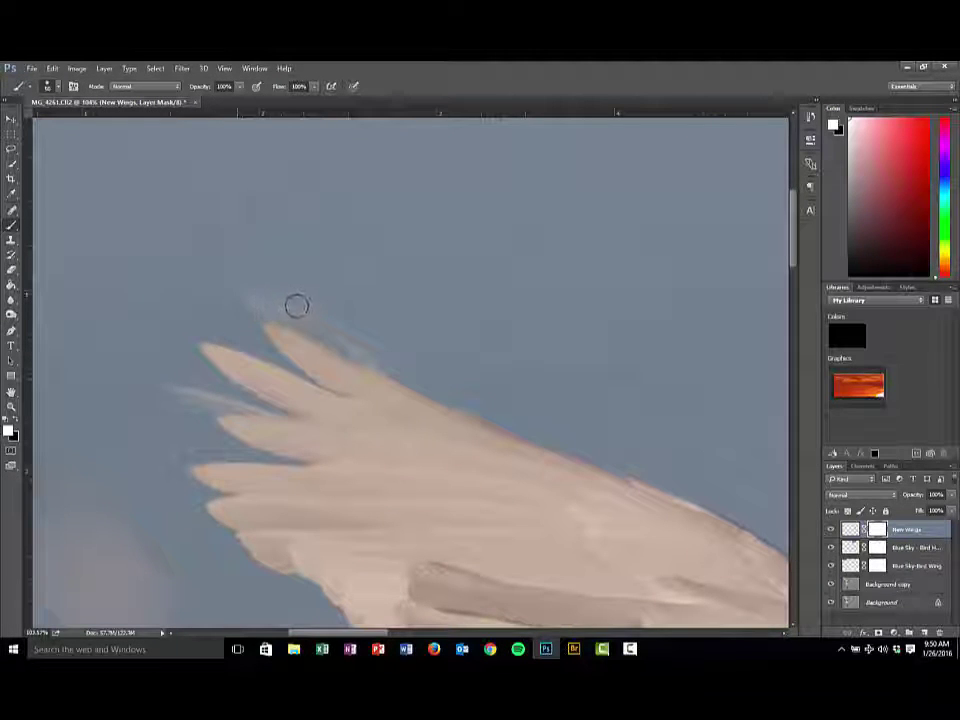
left_click(18, 423)
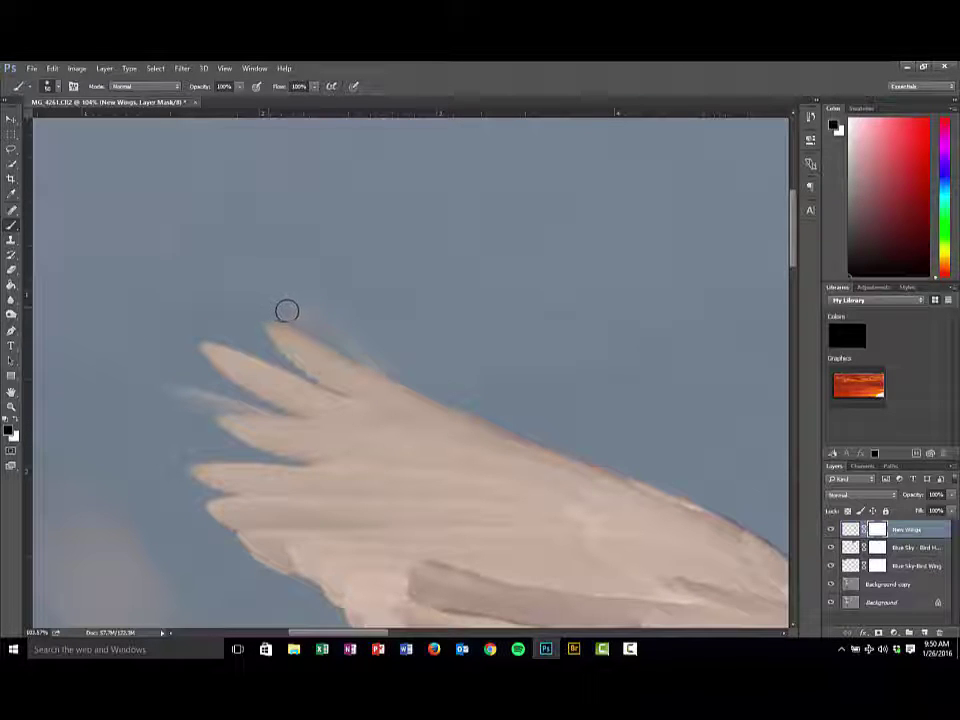
left_click_drag(302, 315, 358, 347)
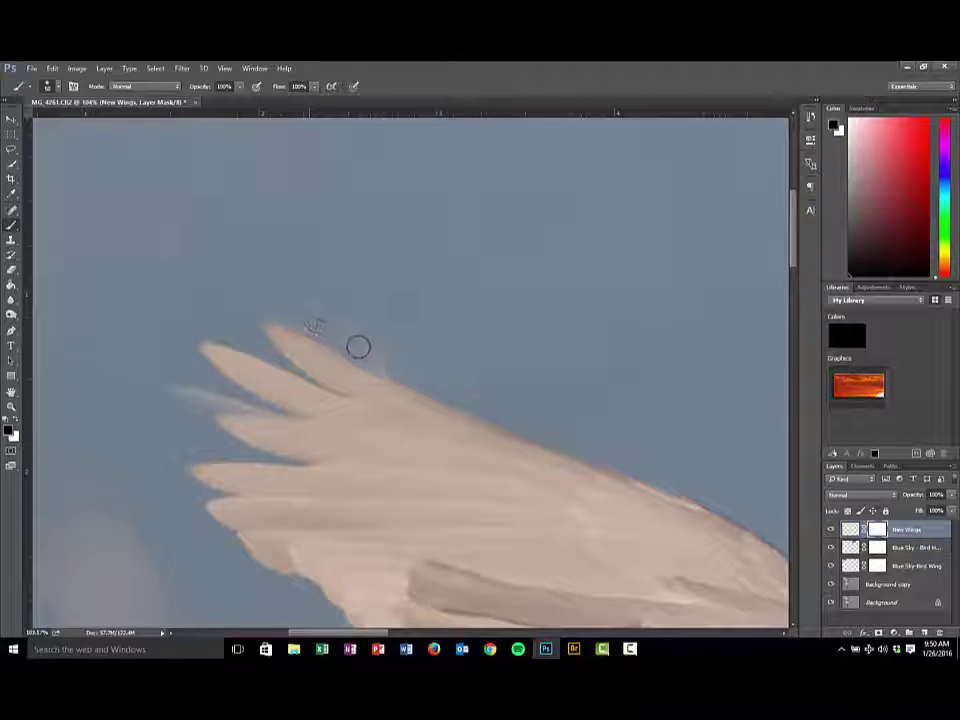
key("ctrl+z")
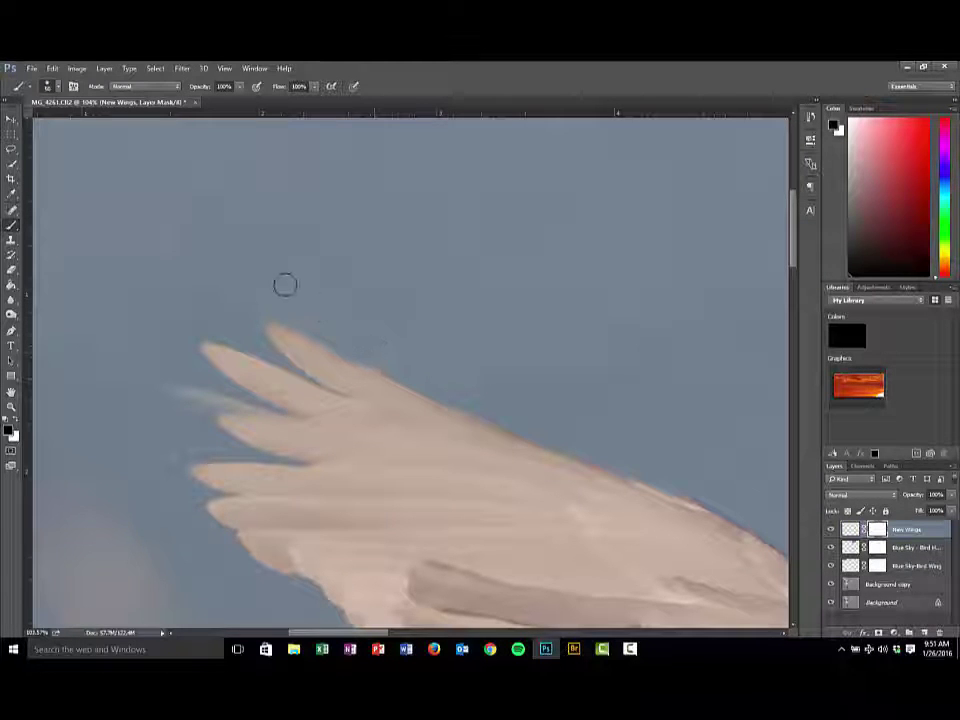
key("x")
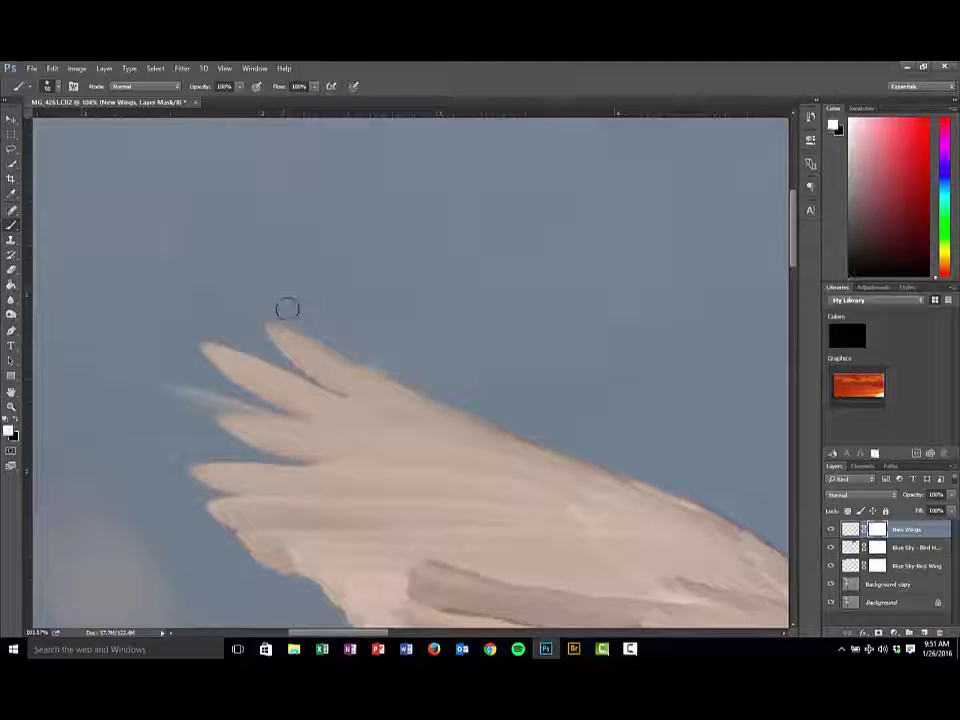
left_click_drag(303, 316, 268, 302)
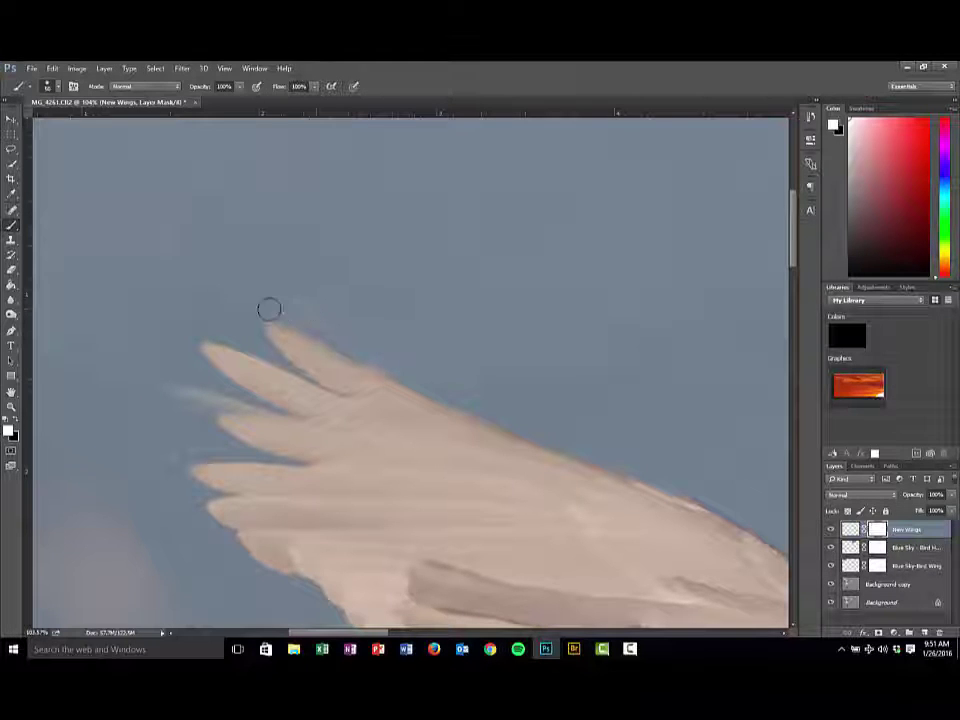
Step: Paint the New Wings mask black to hide the ghost feather tip between the second and third feathers, reducing the brush to 20 px
left_click(14, 423)
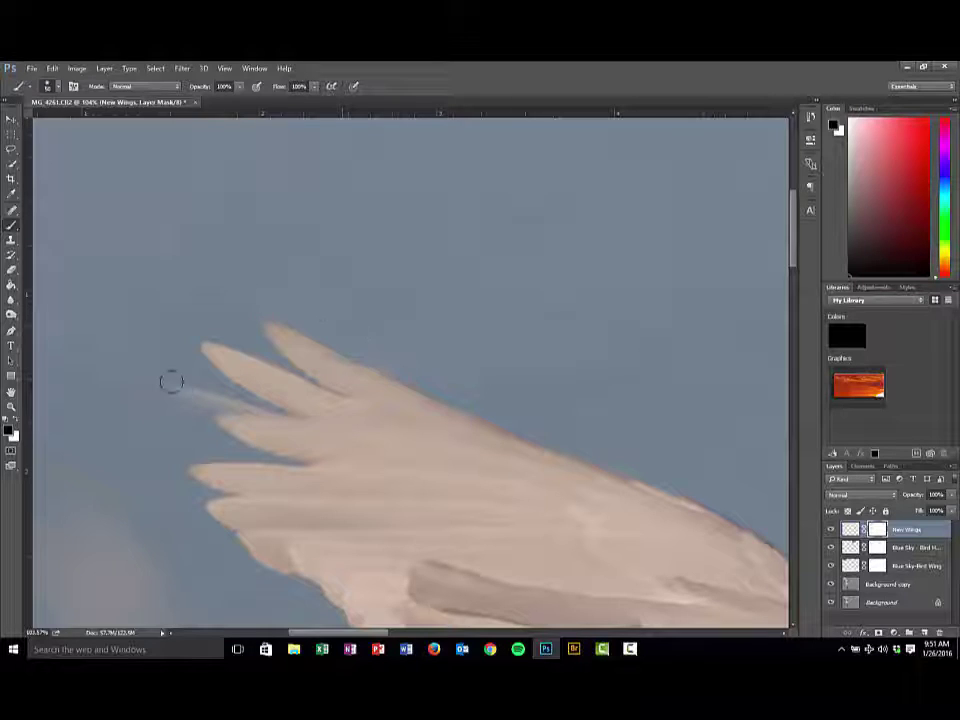
left_click_drag(187, 400, 201, 390)
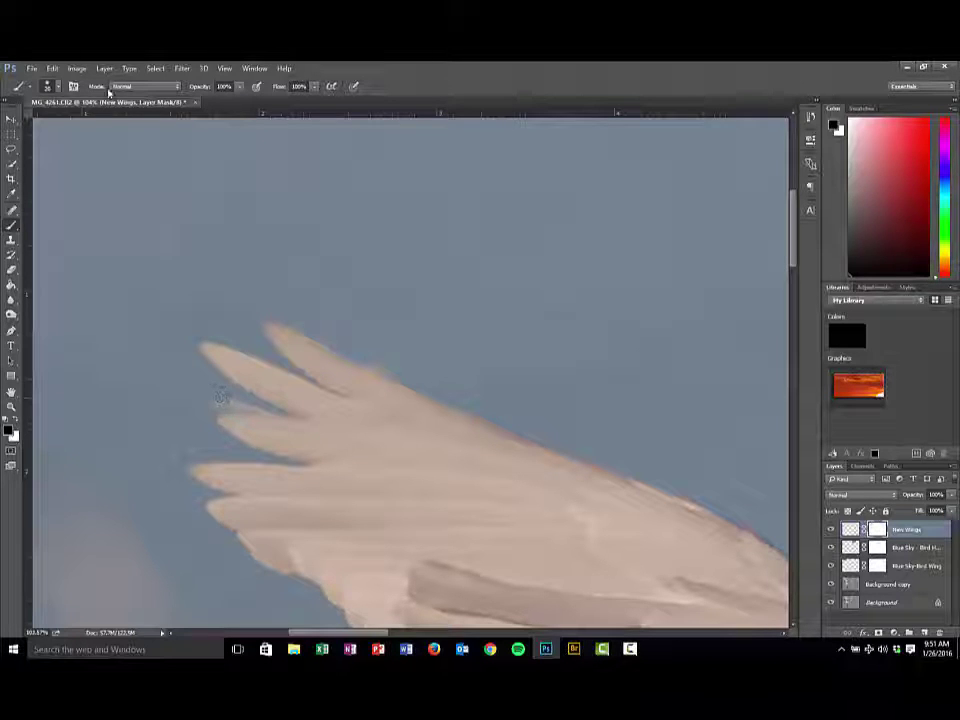
left_click(58, 87)
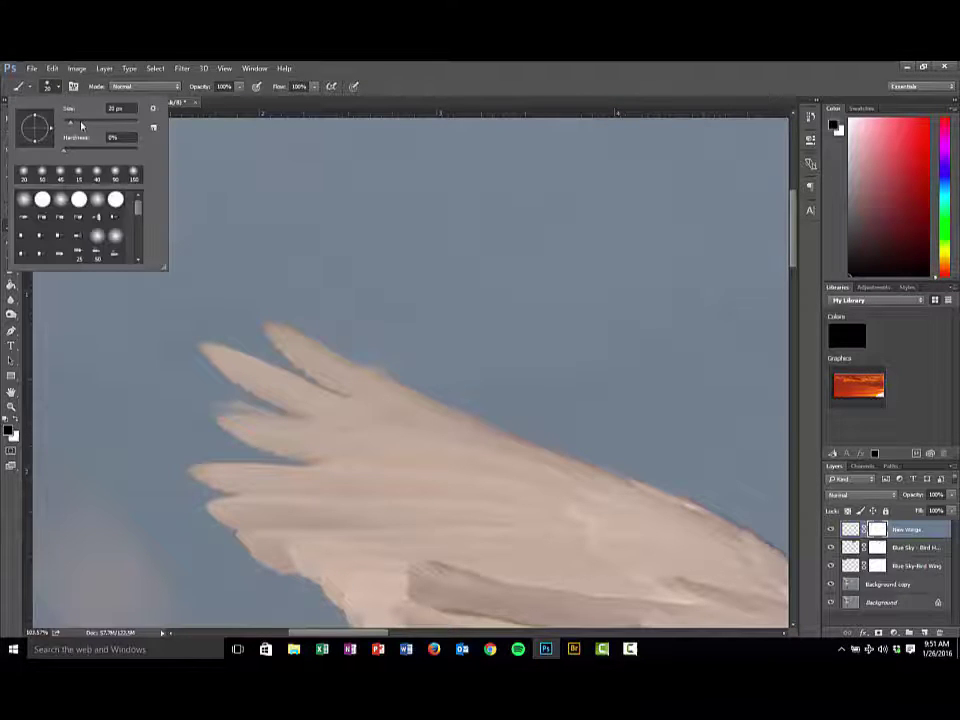
left_click(293, 290)
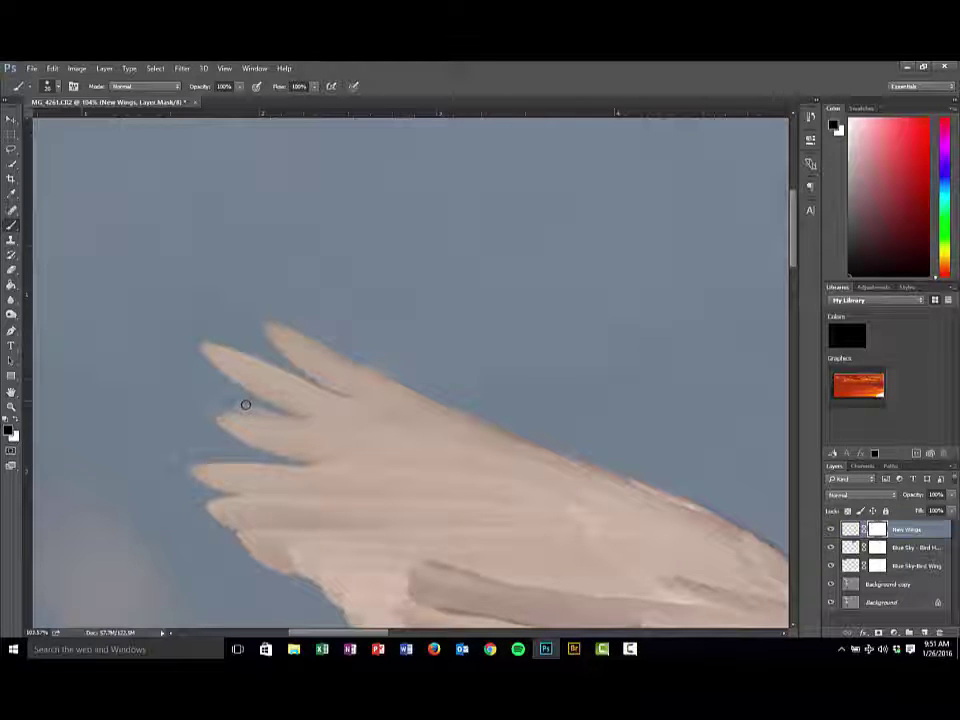
Step: Reduce the brush to 9 px and paint the mask black along the third feather's upper edge to remove the leftover fringe
scroll(245, 404, "up", 5)
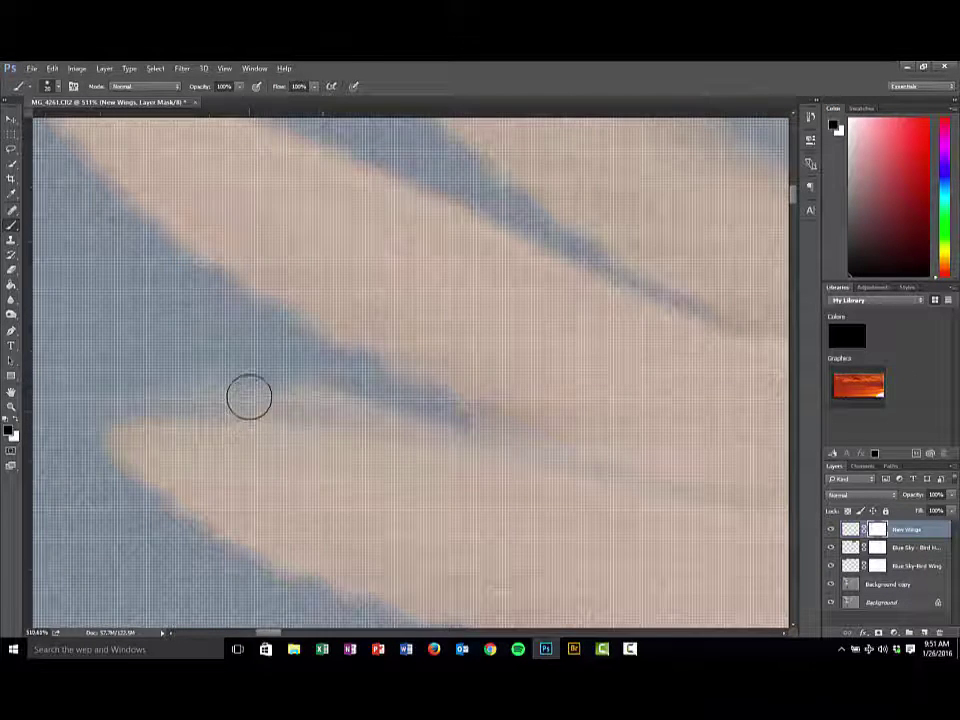
scroll(249, 397, "down", 1)
key("bracketleft")
key("bracketleft")
key("bracketleft")
key("bracketleft")
key("bracketleft")
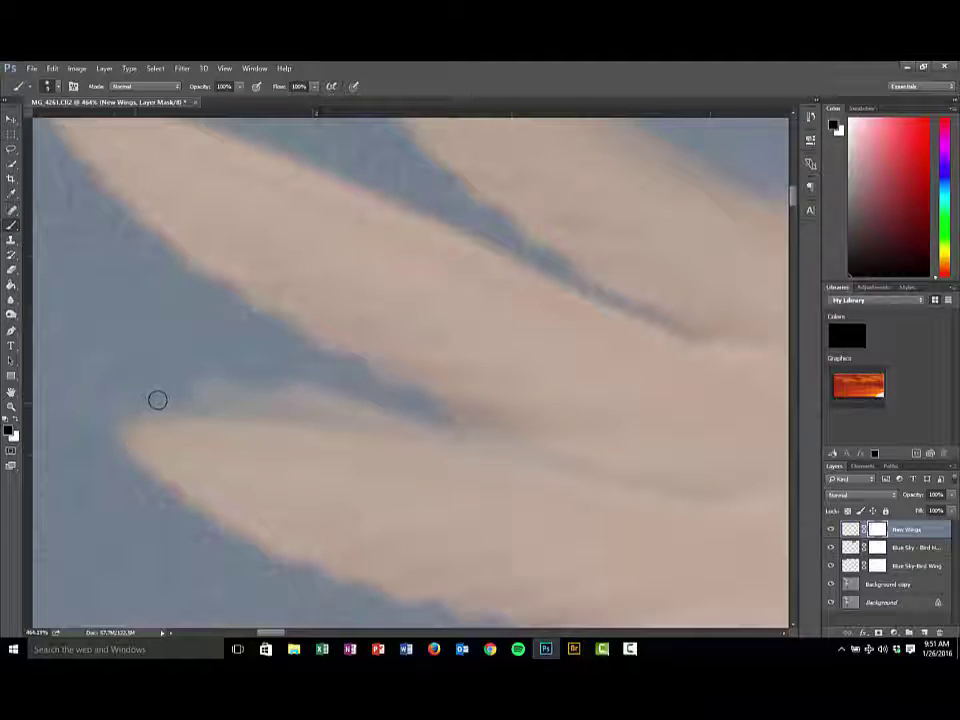
mouse_move(214, 389)
left_mouse_down()
mouse_move(206, 392)
mouse_move(404, 419)
left_mouse_up()
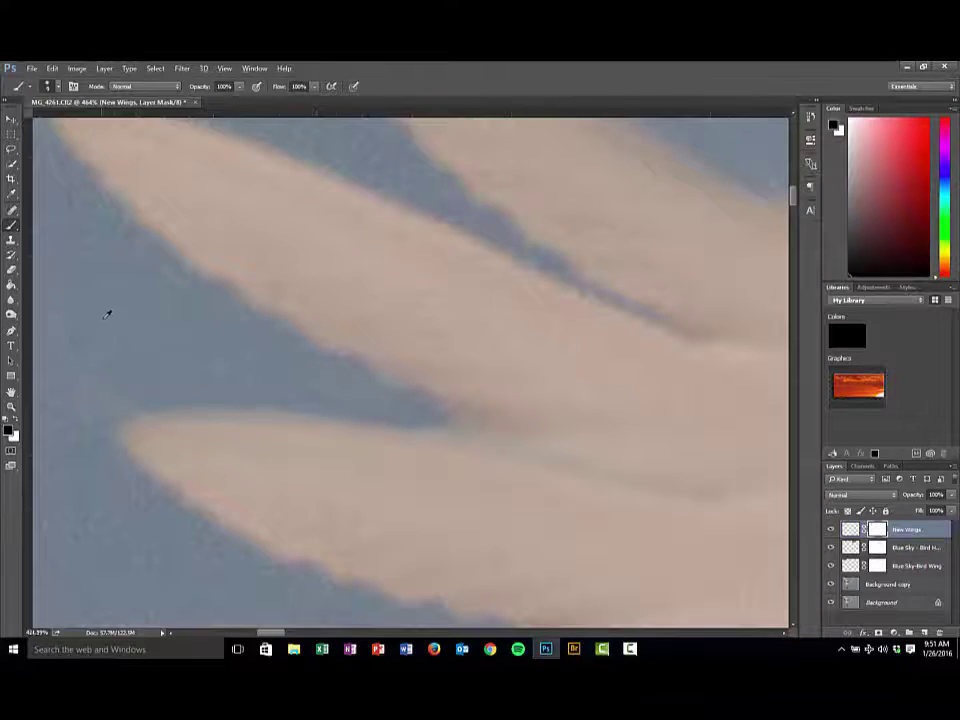
Step: Set the 9 px brush to 100% hardness and mask out the bump on the wing's upper edge where the copied feathers join
scroll(107, 314, "down", 4)
scroll(363, 279, "up", 2)
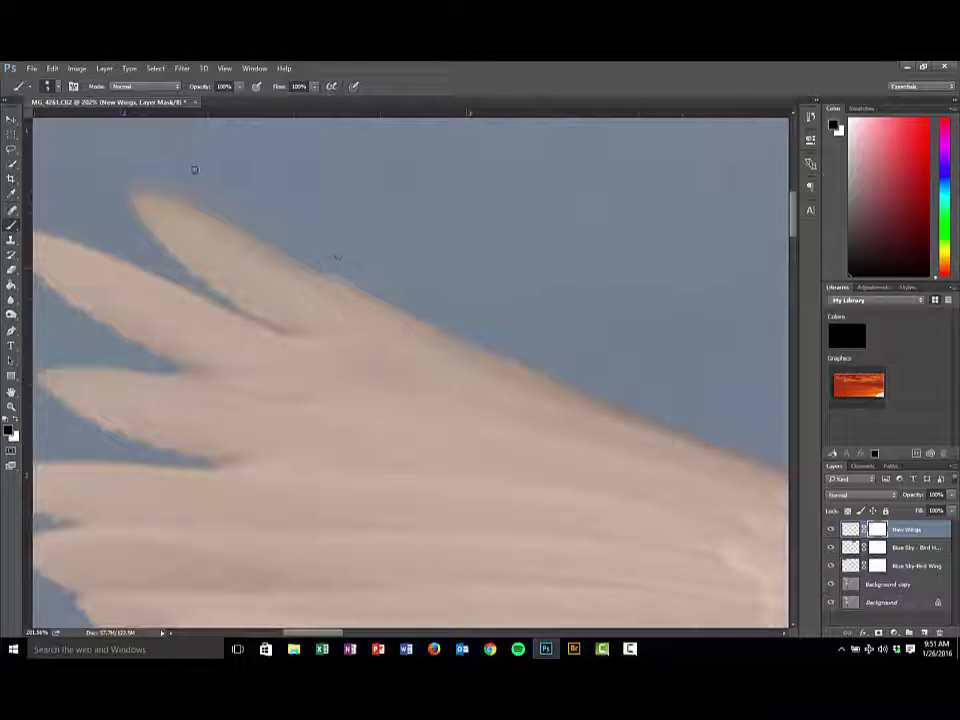
left_click(57, 88)
left_click(66, 150)
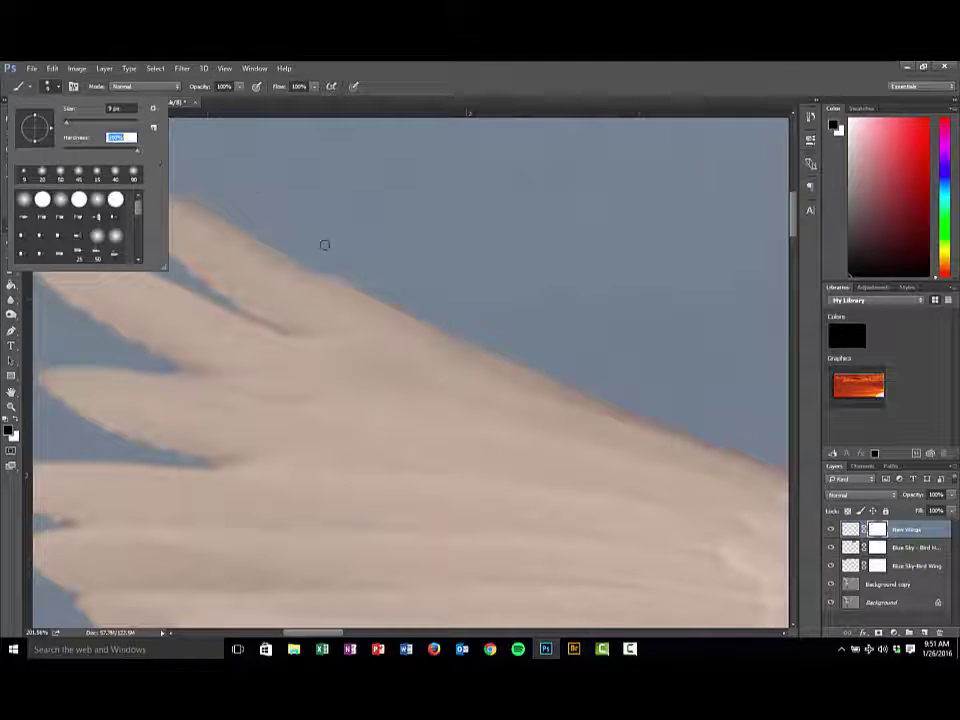
key("Return")
scroll(293, 283, "up", 5)
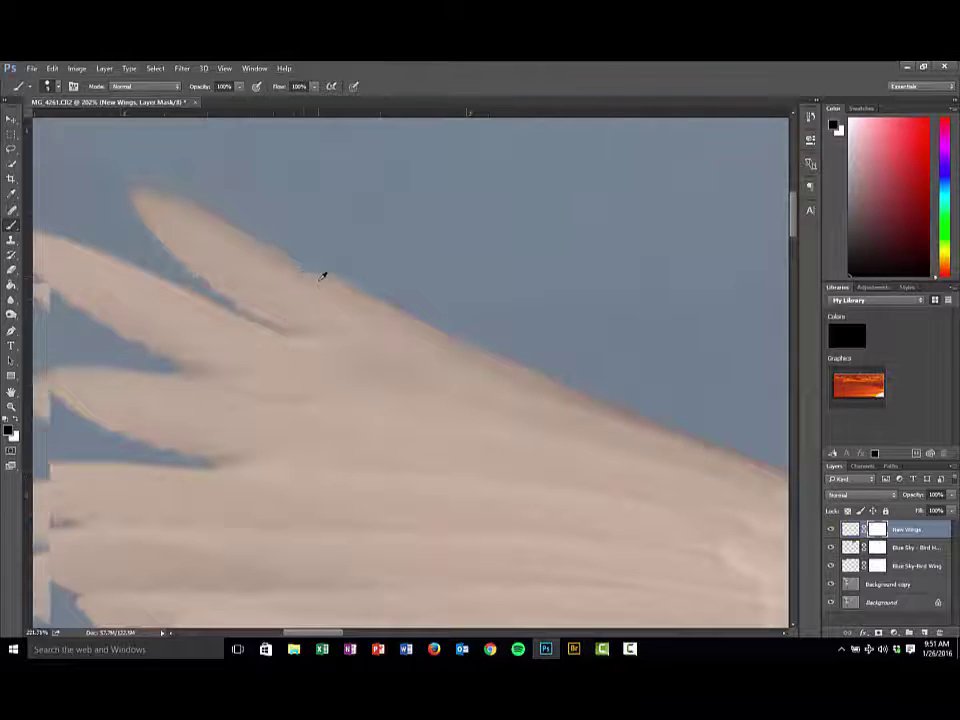
scroll(305, 268, "down", 2)
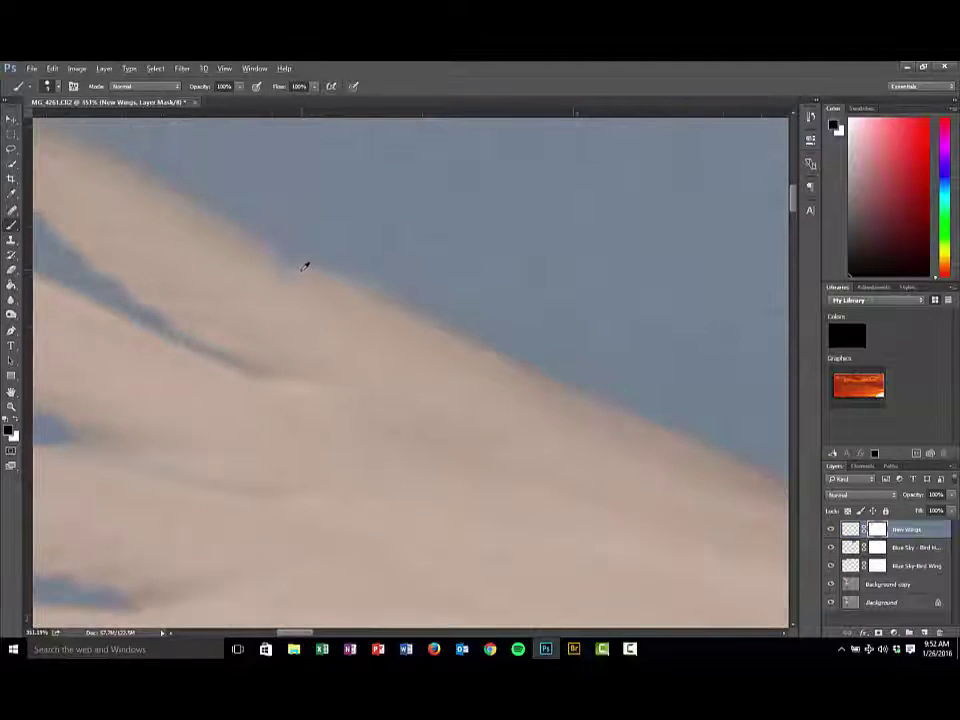
scroll(331, 219, "down", 3)
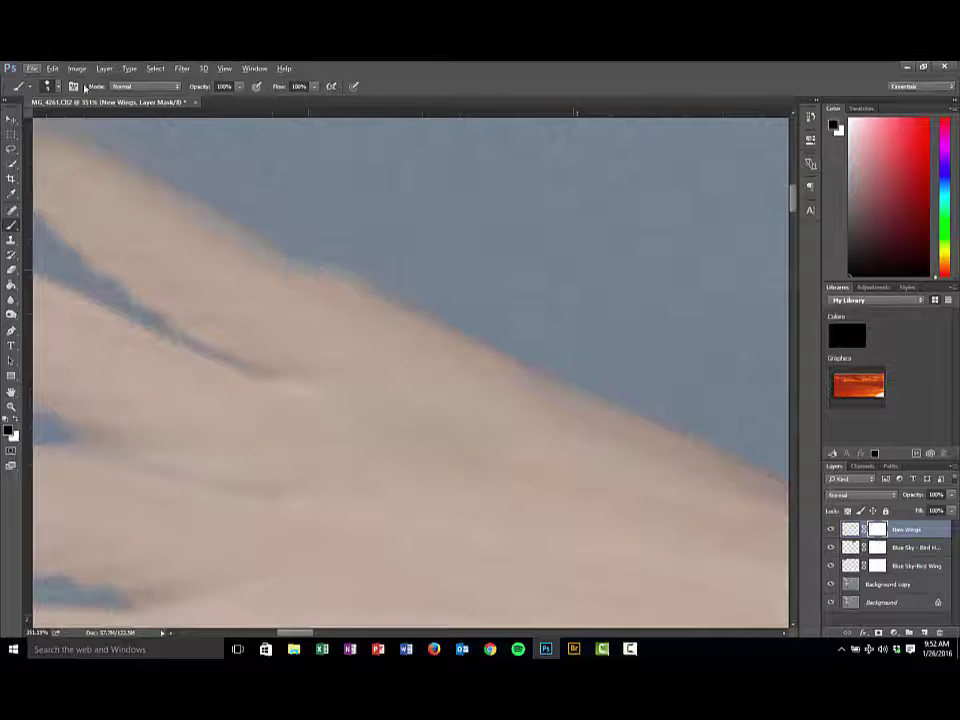
left_click(47, 86)
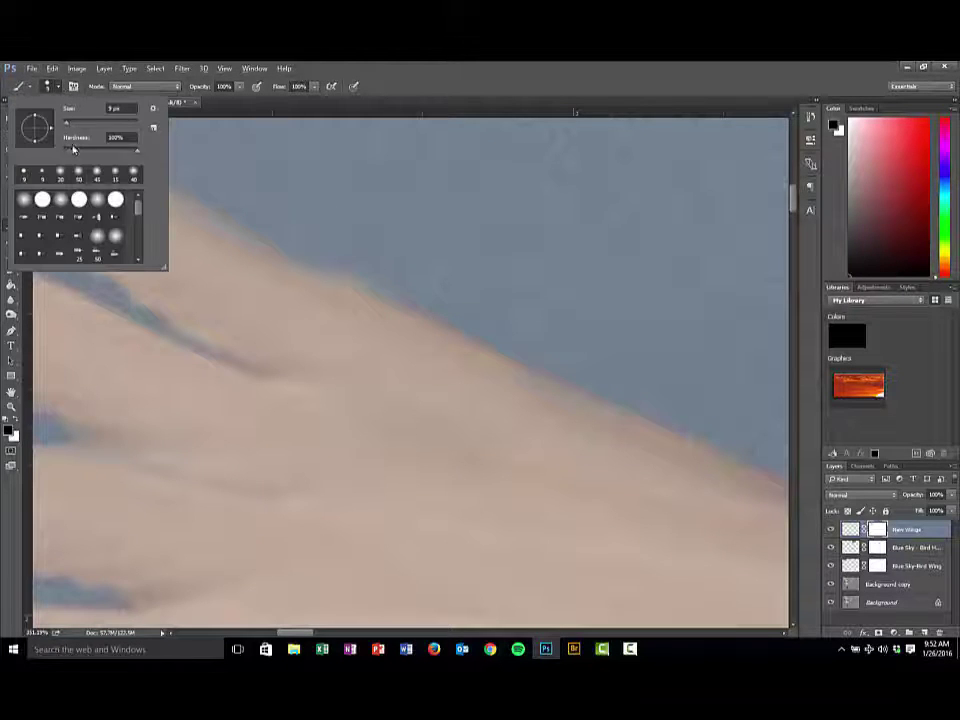
left_click(418, 86)
Step: On the Background copy layer, use the Clone Stamp at 25 px and 50% opacity to clone the wing's upper edge over the feather join
scroll(414, 146, "down", 3)
scroll(415, 192, "down", 3)
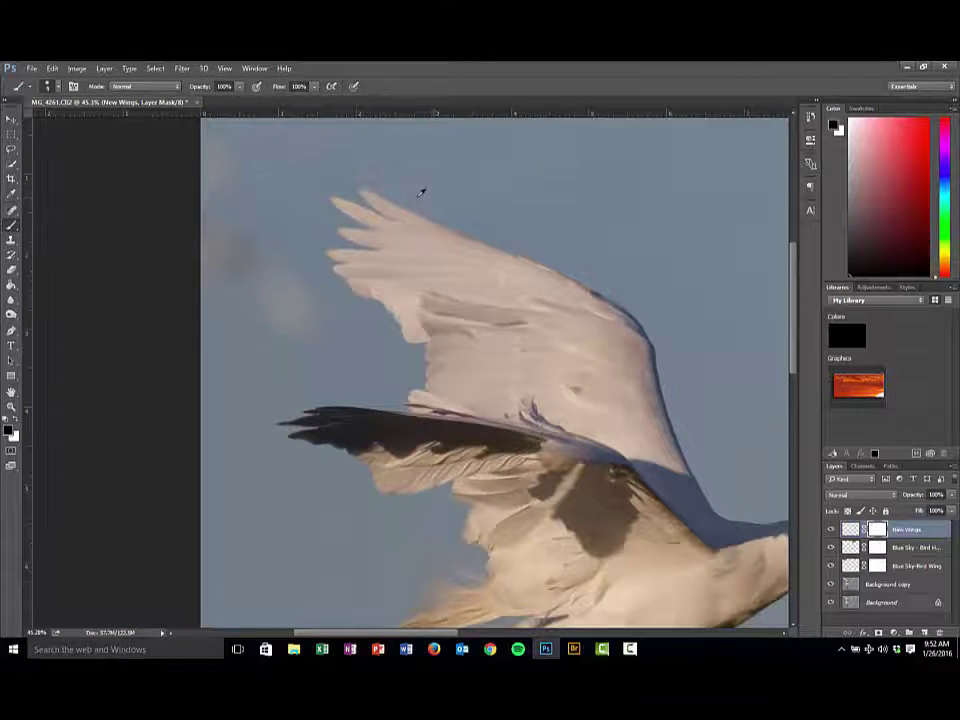
scroll(422, 191, "up", 3)
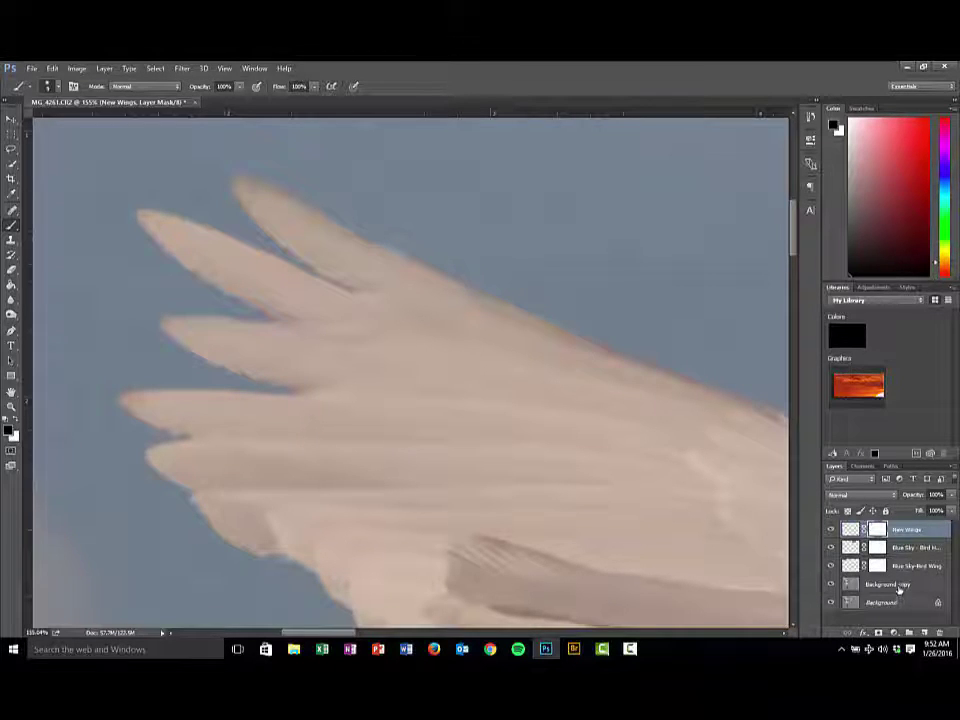
left_click(885, 584)
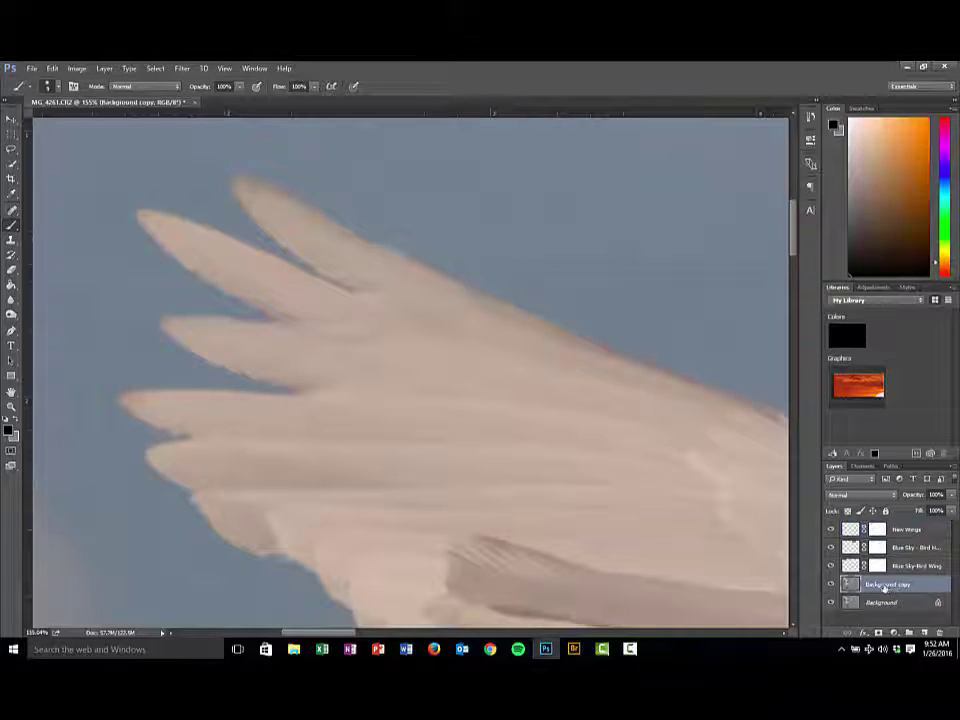
left_click(11, 241)
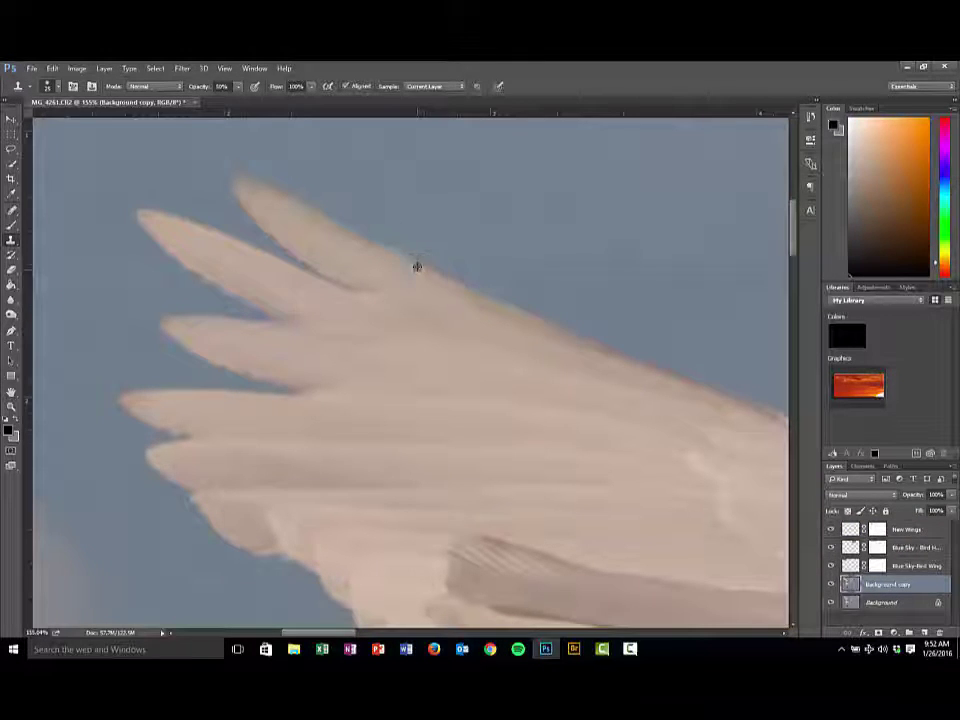
left_click(417, 267, "alt")
left_click_drag(392, 254, 371, 242)
scroll(190, 232, "down", 5)
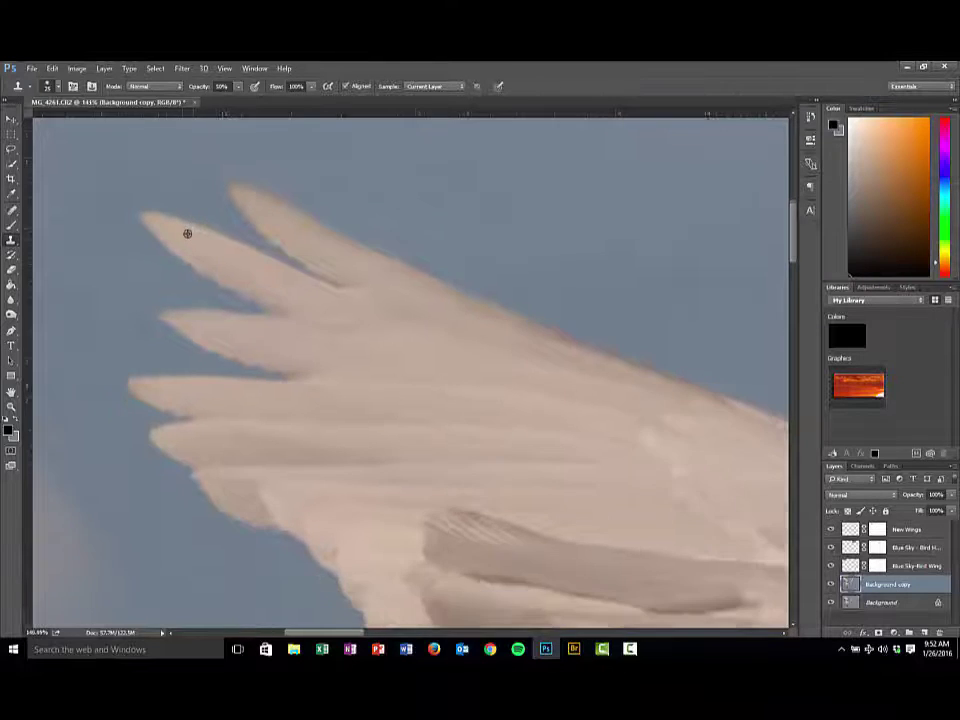
scroll(183, 238, "down", 4)
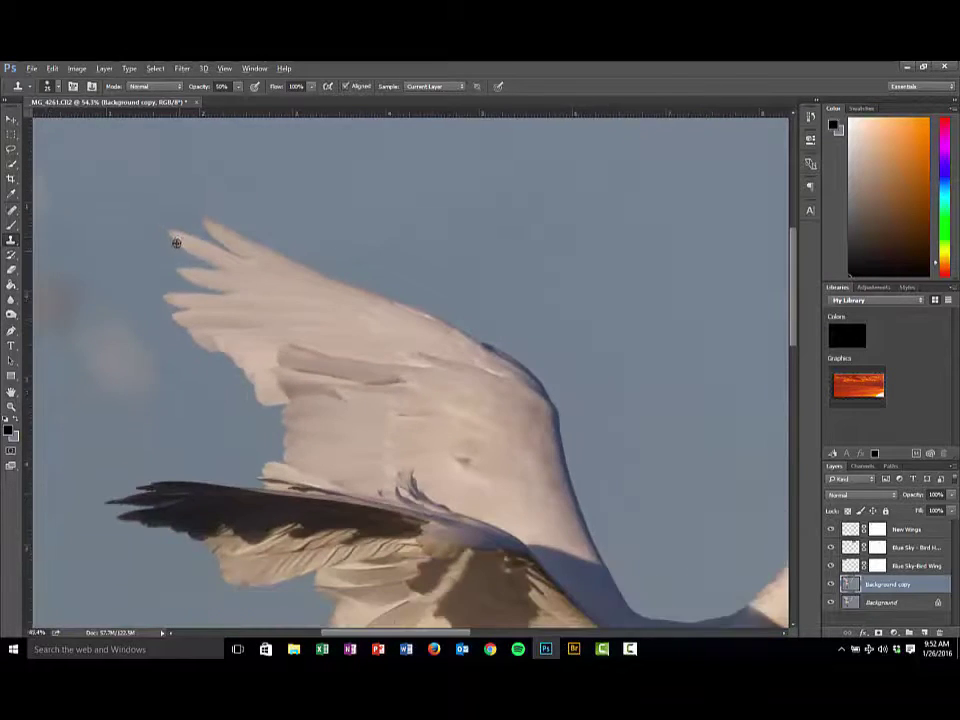
Step: Lasso the short third feather's tip with a 20 px feather, copy it to a new layer and stretch it outward to lengthen the feather
scroll(169, 253, "down", 1)
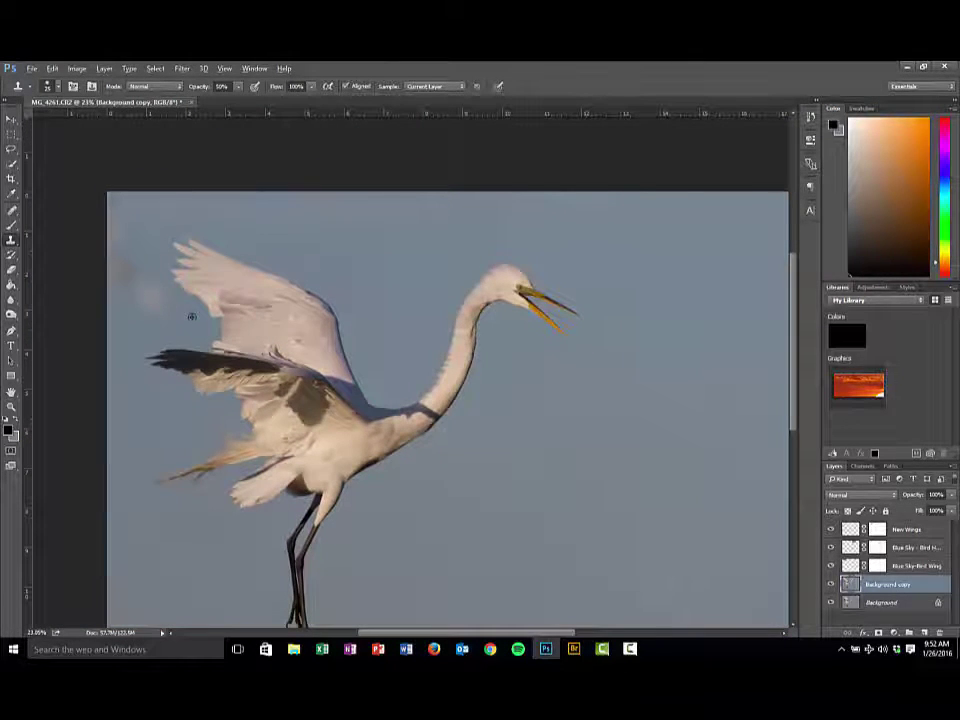
scroll(186, 272, "up", 3)
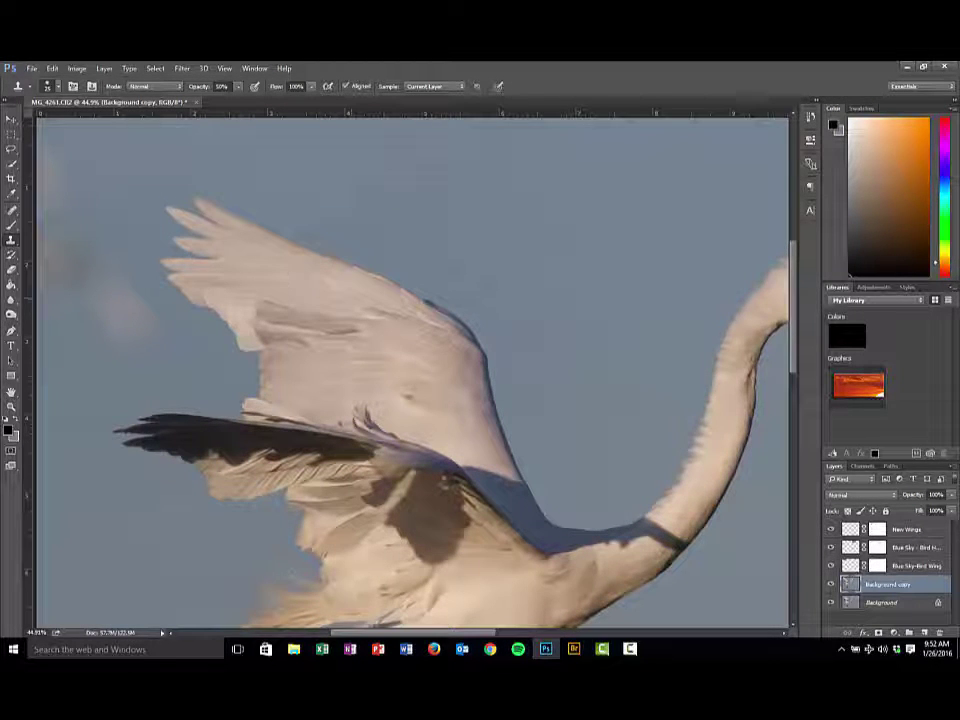
left_click(11, 149)
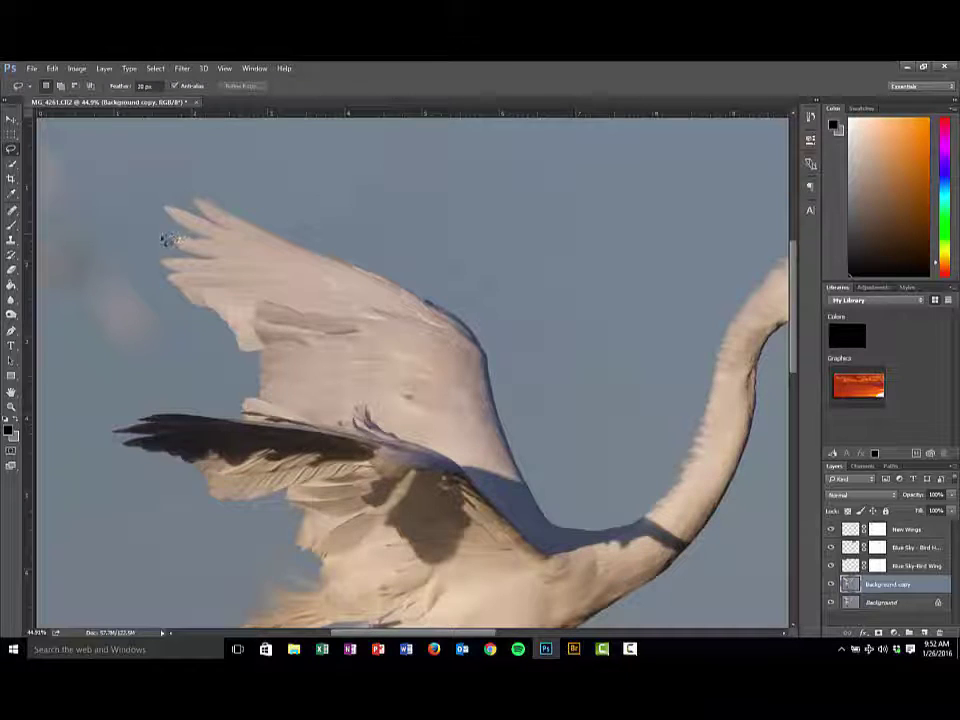
mouse_move(214, 254)
left_mouse_down()
mouse_move(172, 238)
mouse_move(150, 244)
left_mouse_up()
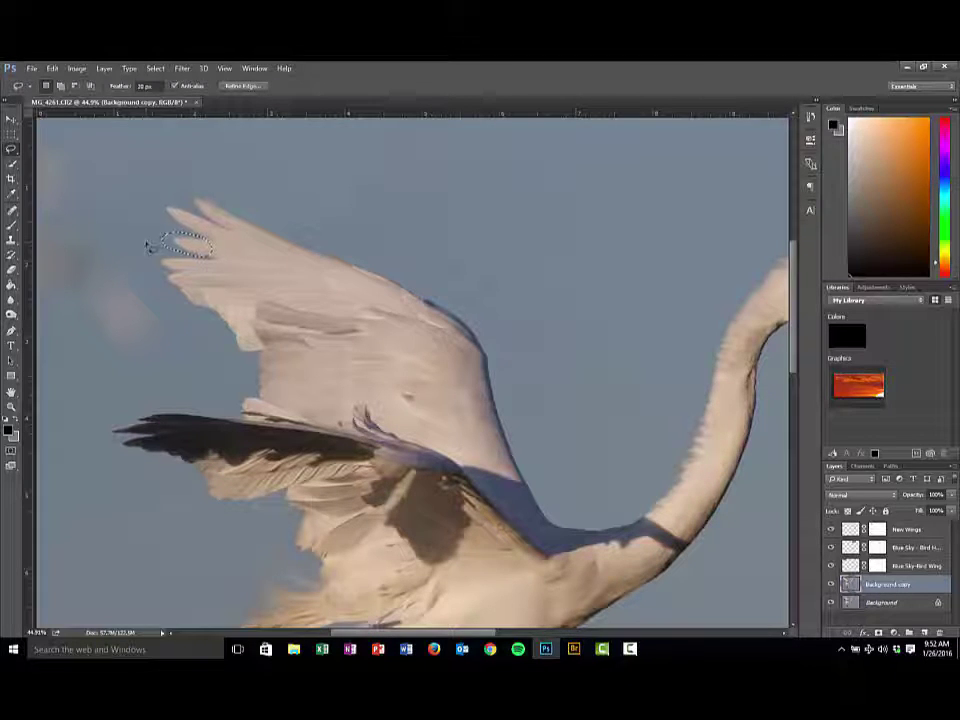
key("ctrl+j")
key("ctrl+t")
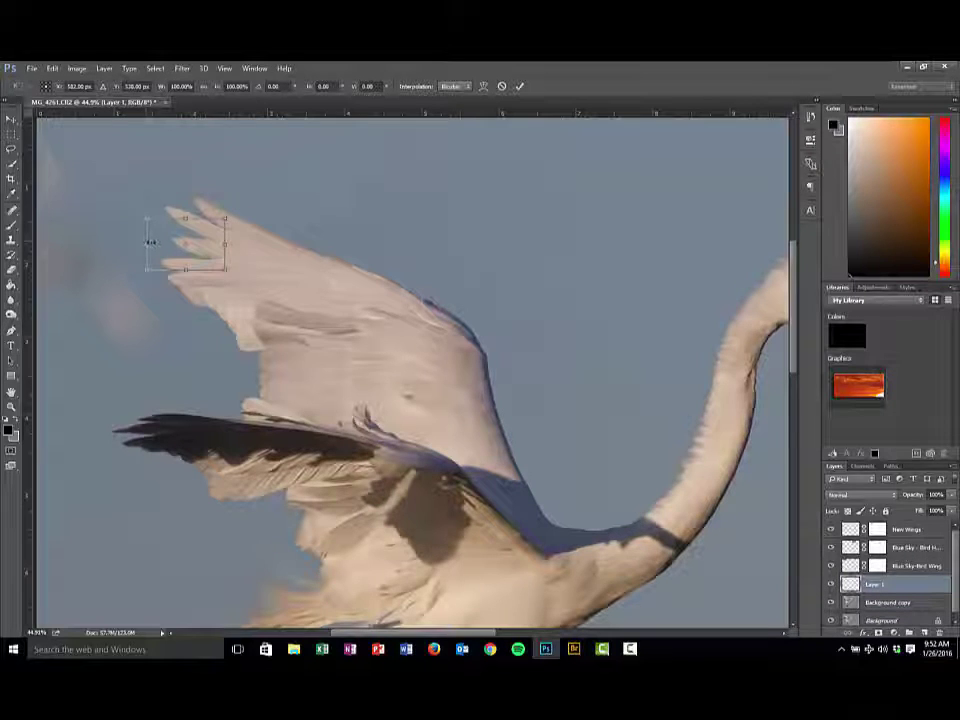
left_click_drag(147, 241, 127, 211)
key("Return")
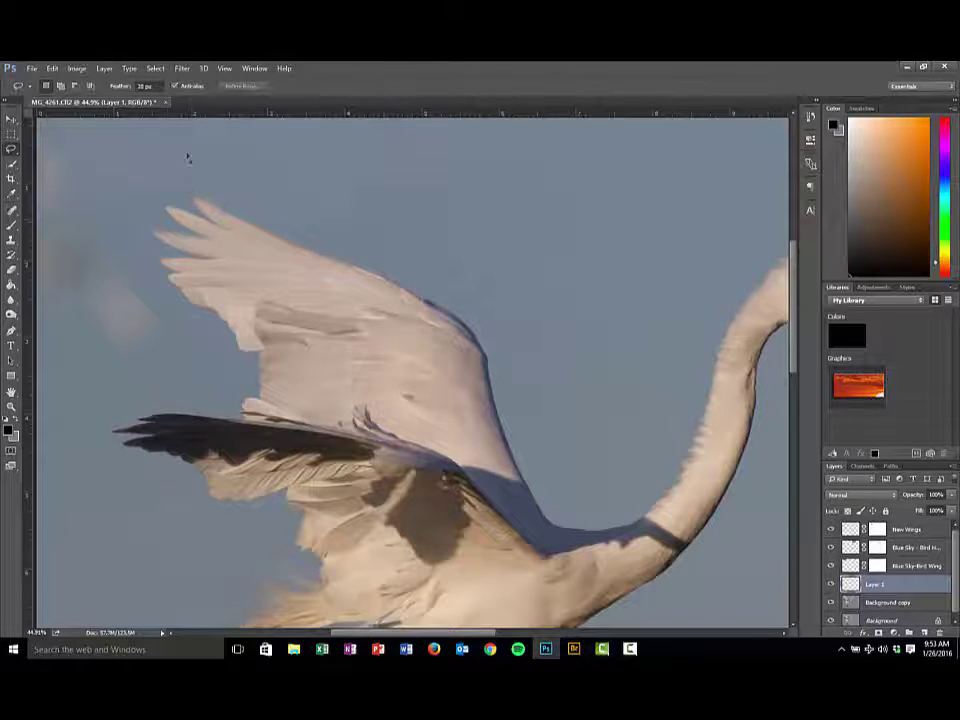
Step: Add a layer mask to the copied feather layer and rename it Extended 3rd primary
scroll(186, 154, "up", 3)
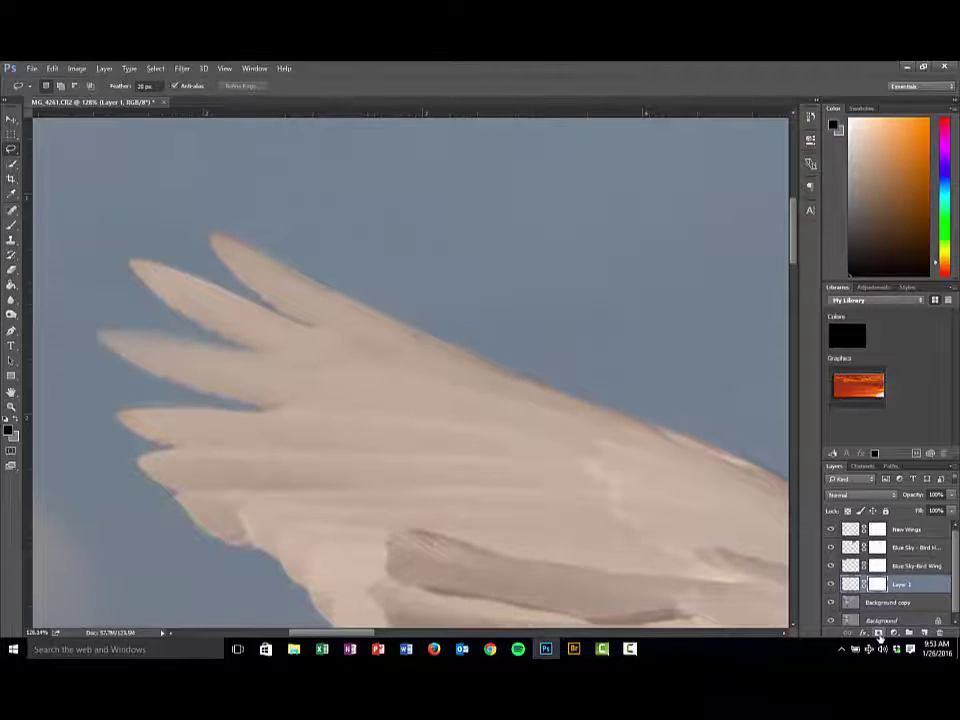
left_click(880, 634)
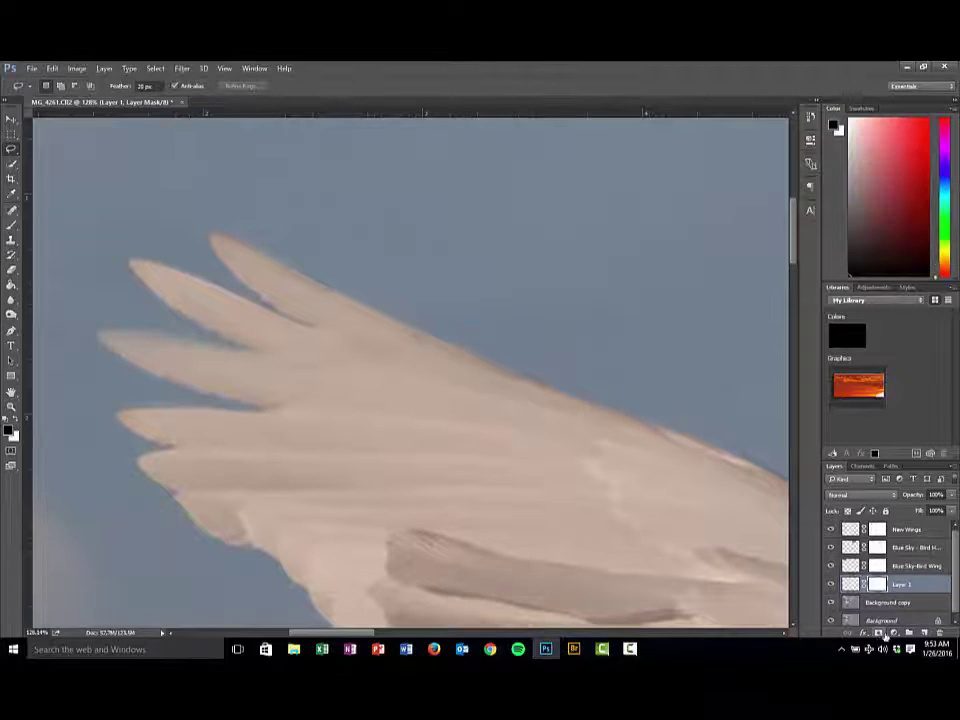
double_click(902, 584)
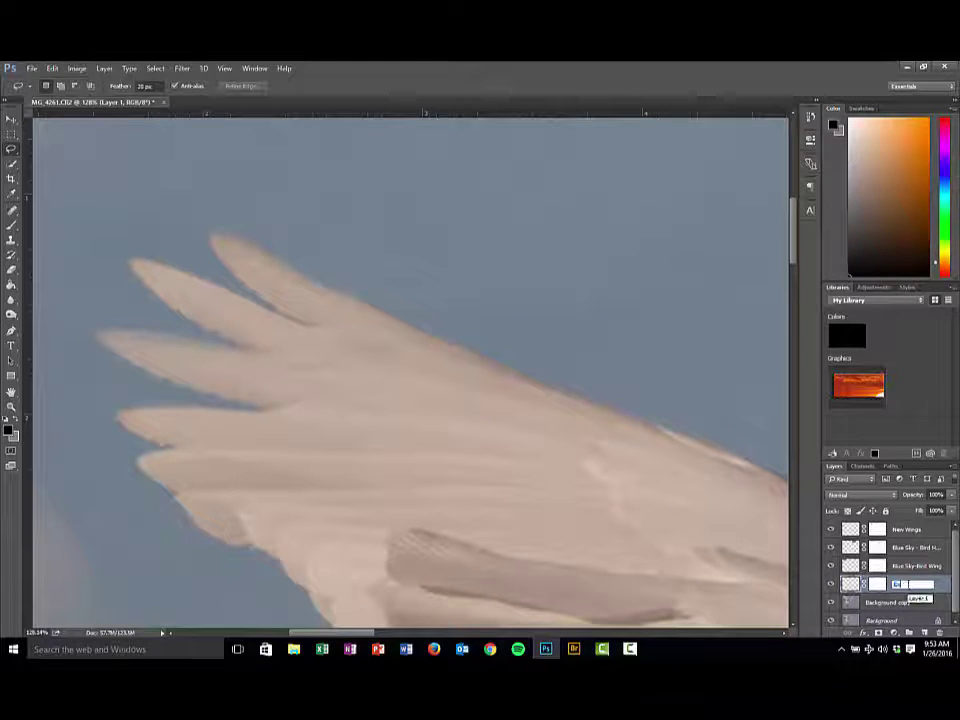
type("Exterior Wing 3rd primary")
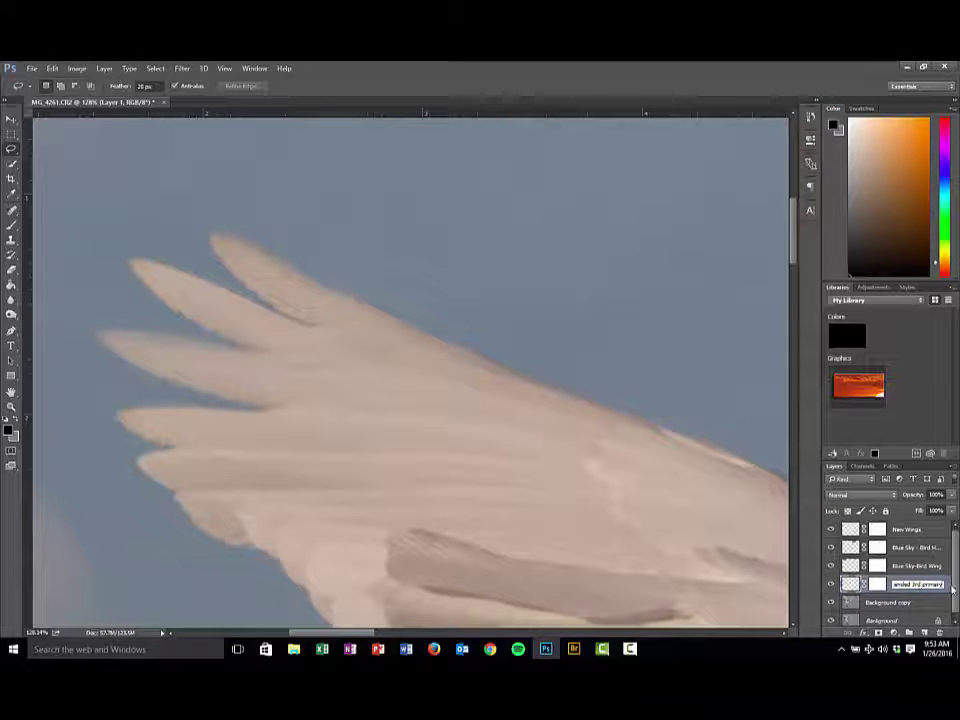
key("Return")
Step: Move Extended 3rd primary above New Wings and paint its mask black with a 25 px brush between the second and third feathers
key("b")
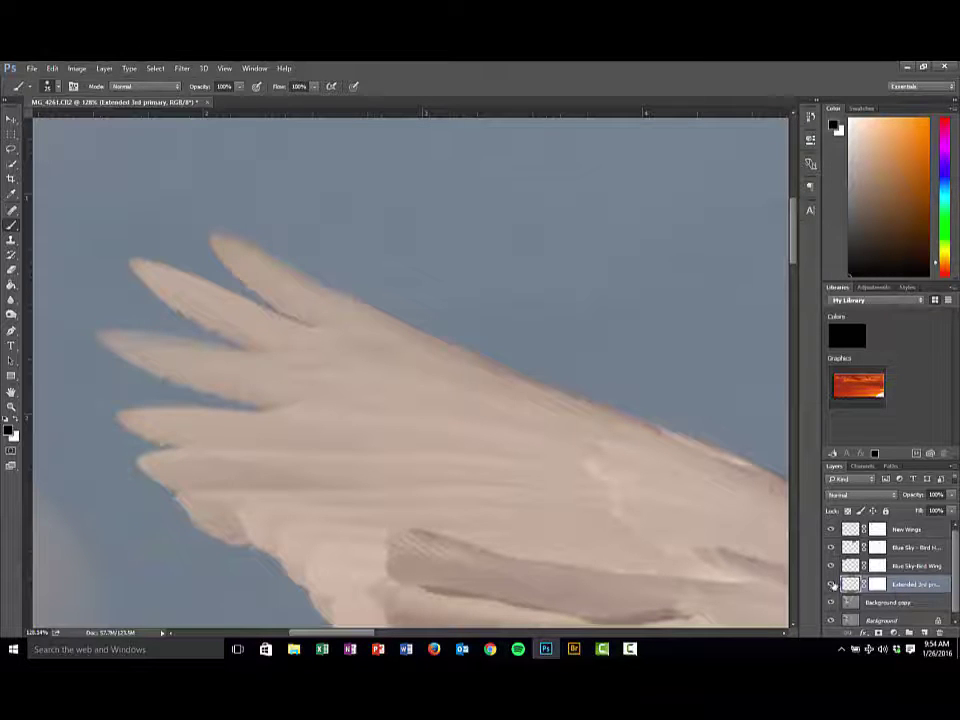
left_click(831, 584)
left_click(831, 584)
left_click_drag(913, 587, 902, 522)
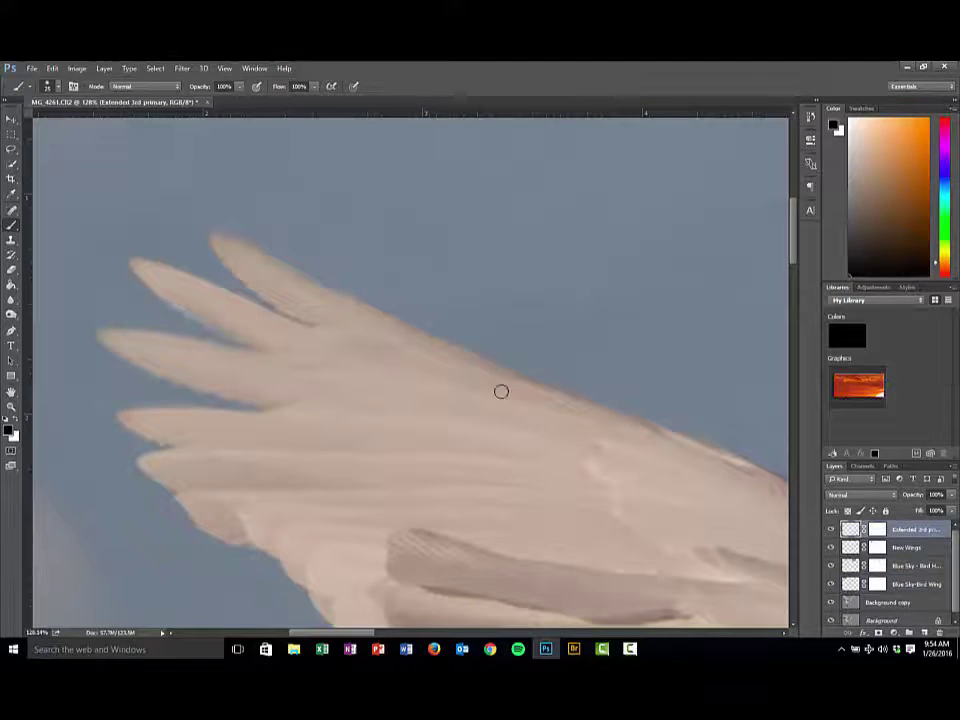
left_click(876, 529)
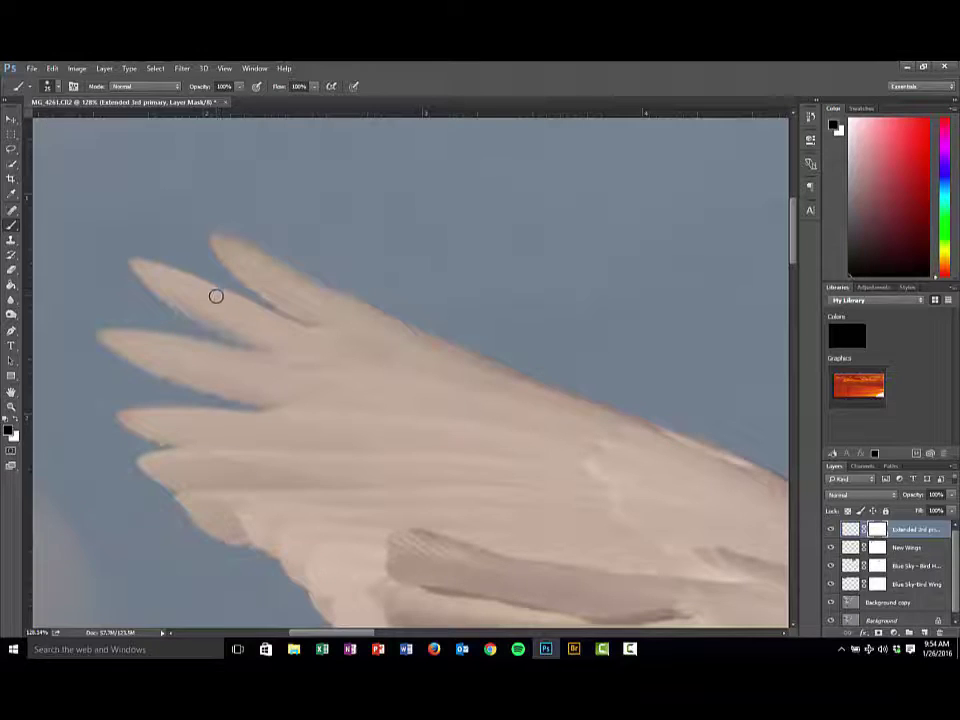
left_click_drag(200, 315, 236, 332)
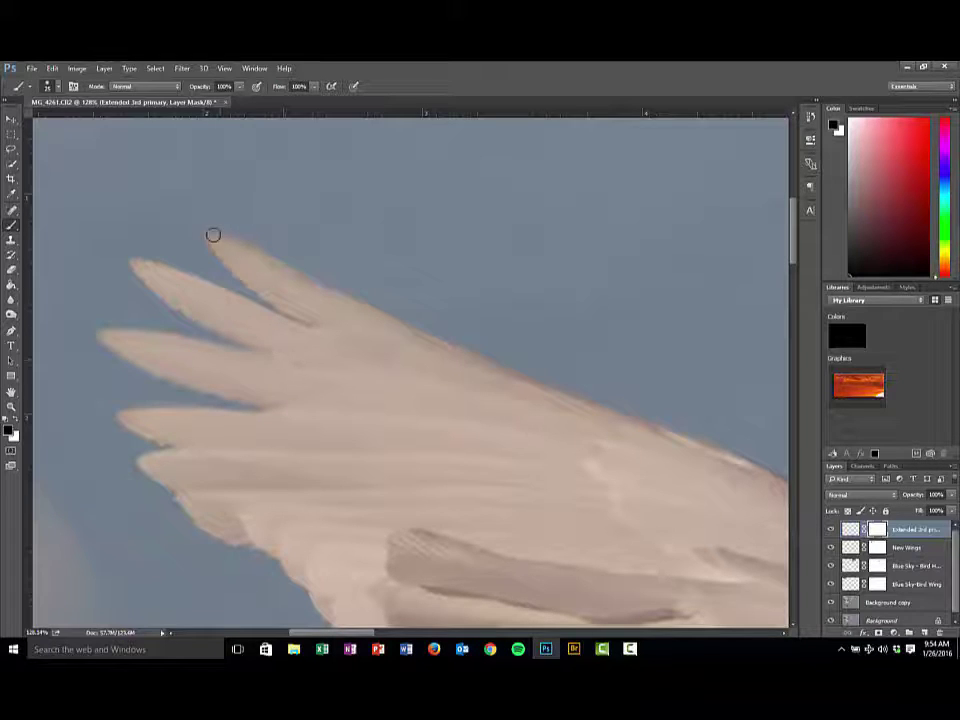
Step: Set up the Clone Stamp on the Background copy layer with a 100 px brush at 100% opacity
scroll(165, 247, "down", 10)
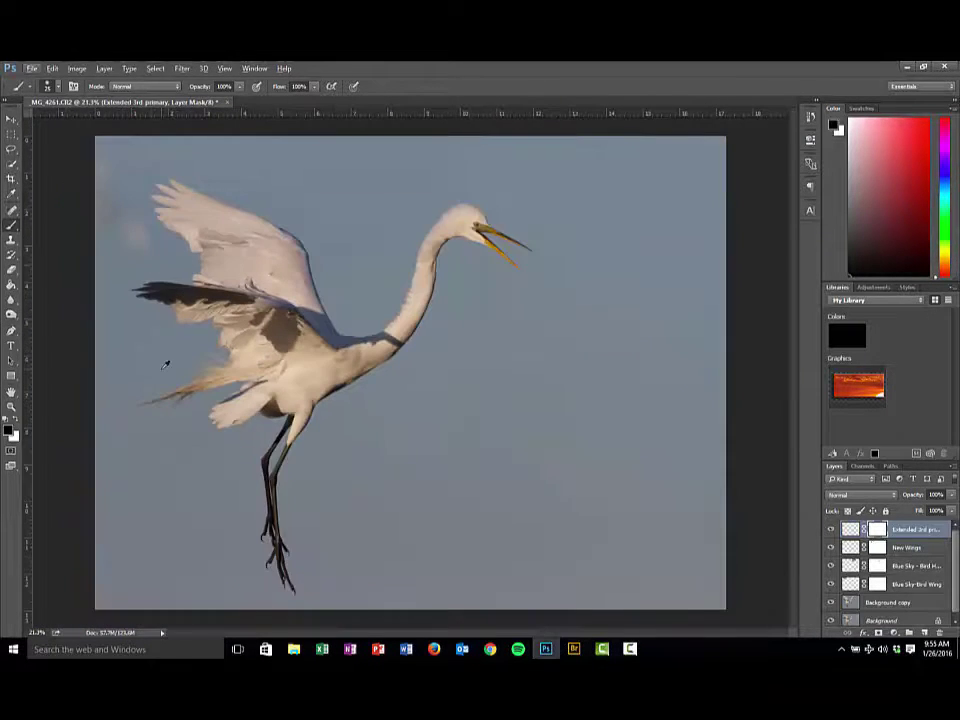
key("alt")
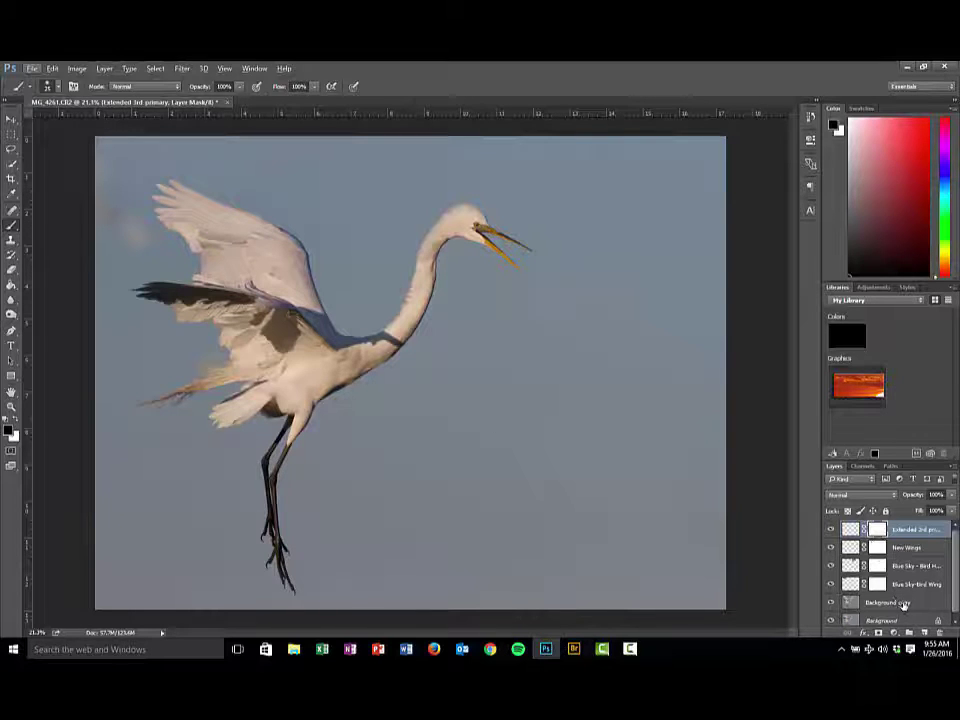
left_click(900, 603)
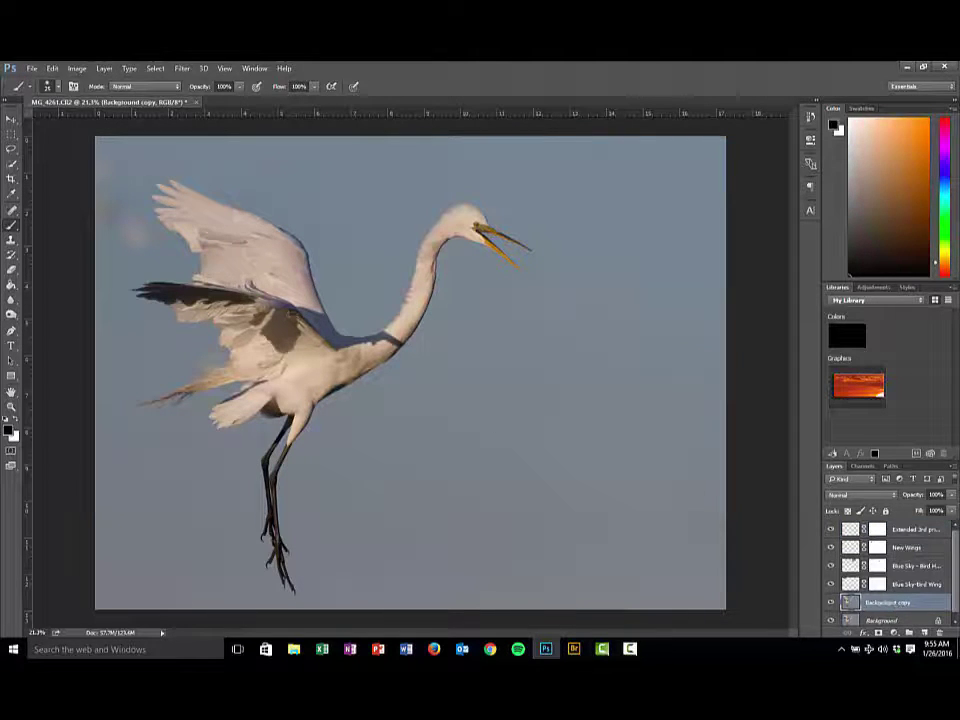
left_click(11, 240)
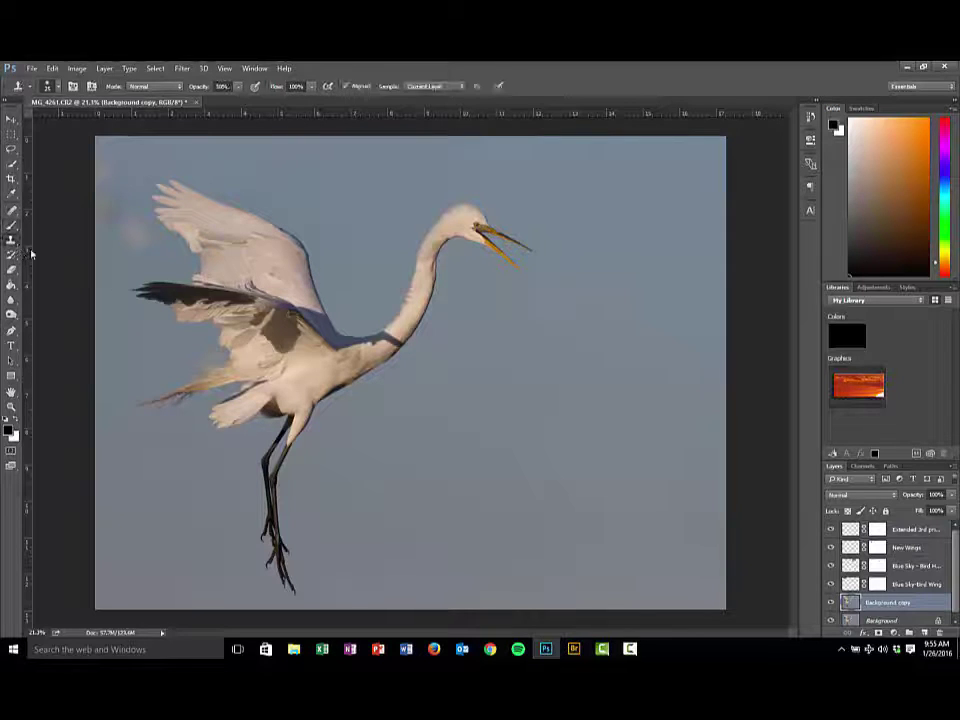
scroll(74, 220, "up", 5)
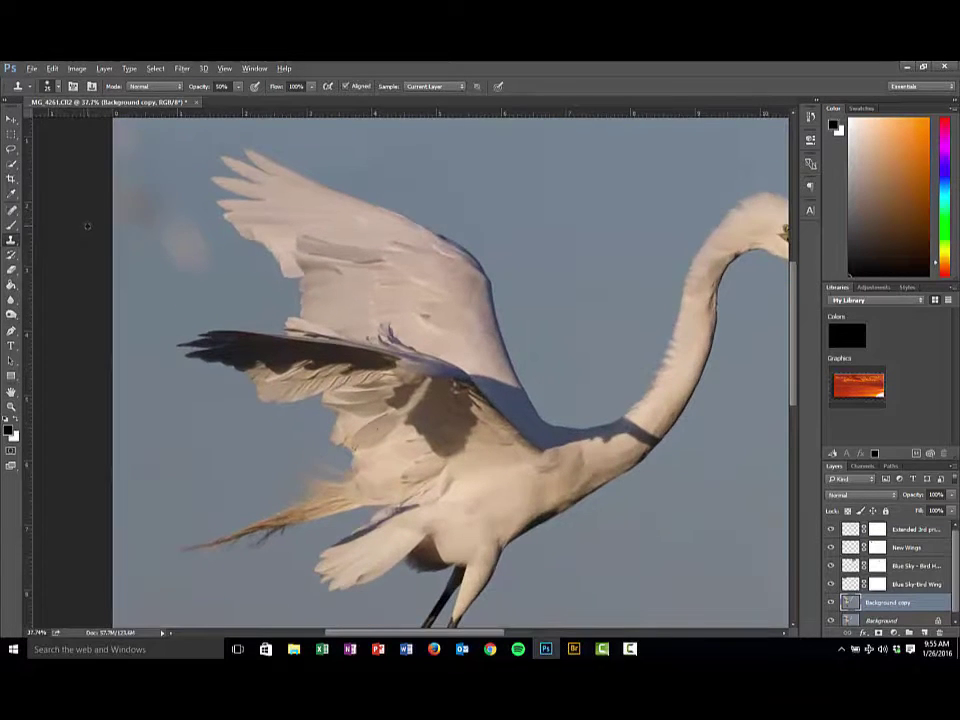
scroll(204, 270, "up", 2)
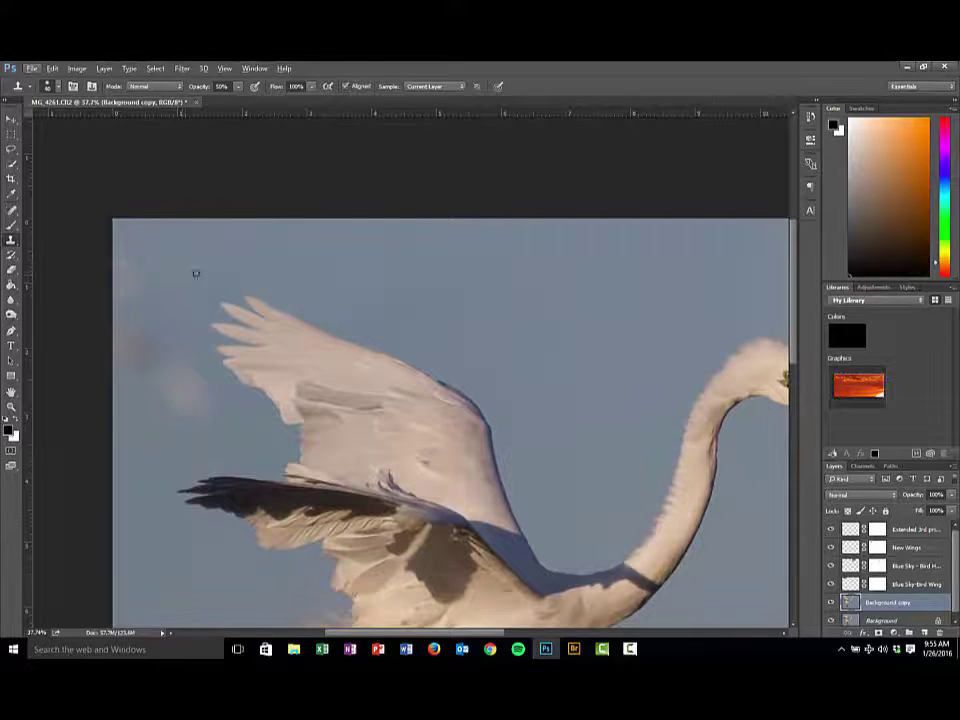
key("bracketright")
key("bracketright")
key("bracketright")
key("bracketright")
key("1")
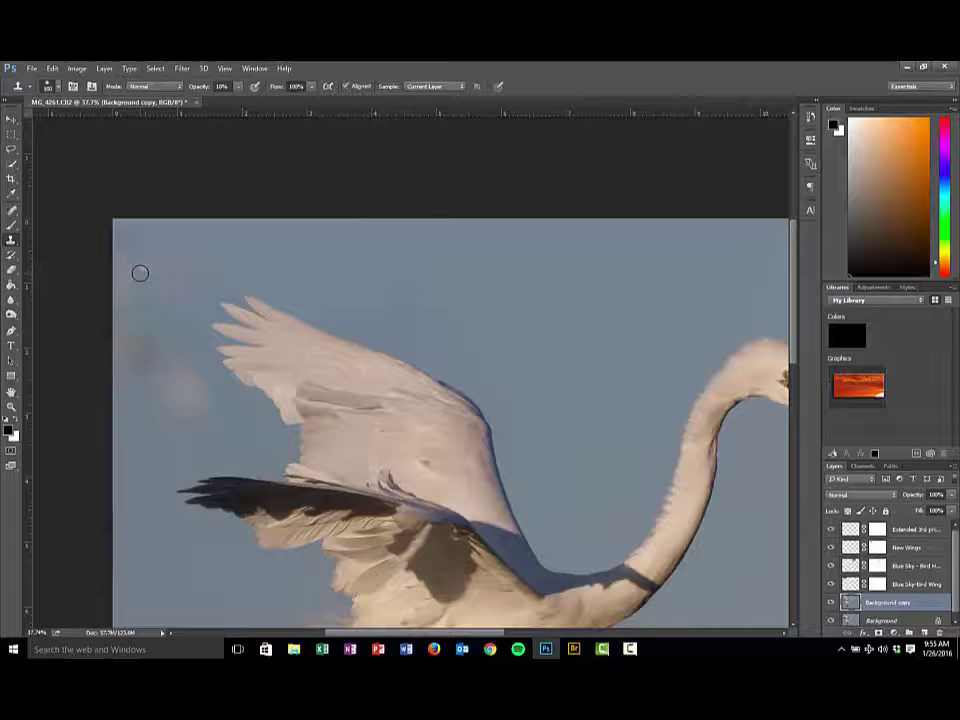
key("0")
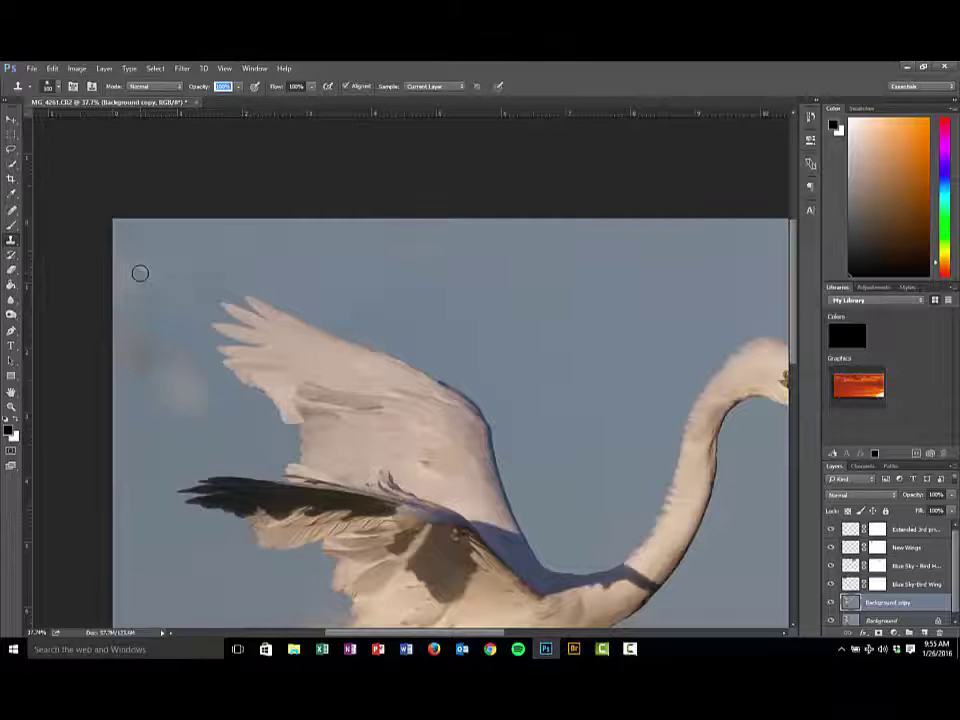
Step: Try to clone sky over the pale blotch near the image's upper left corner, and undo it
left_click(178, 264, "alt")
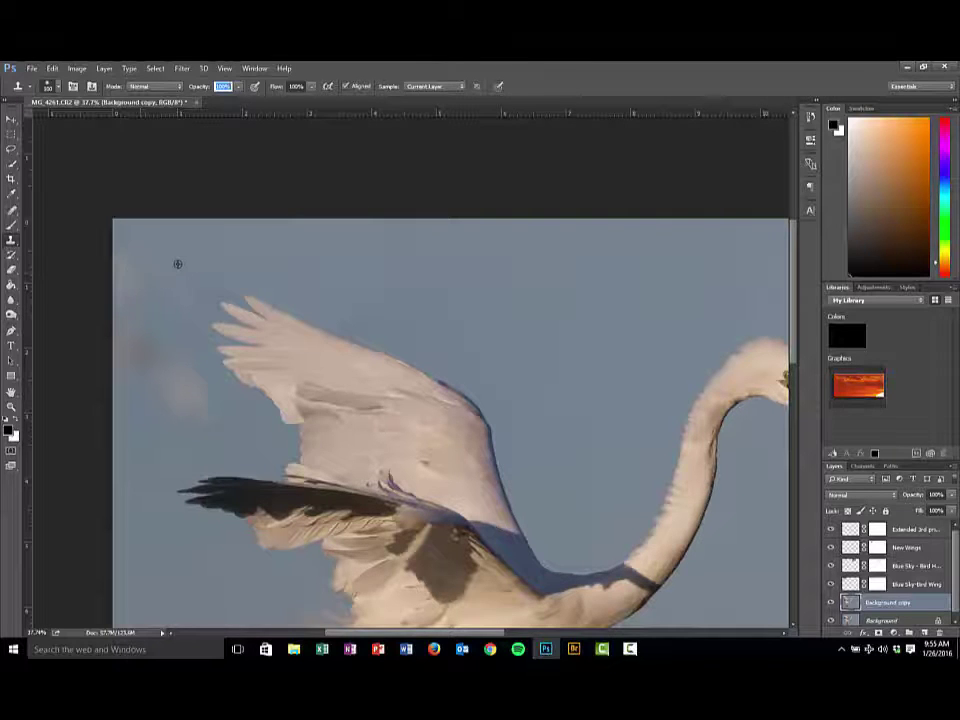
left_click(127, 277)
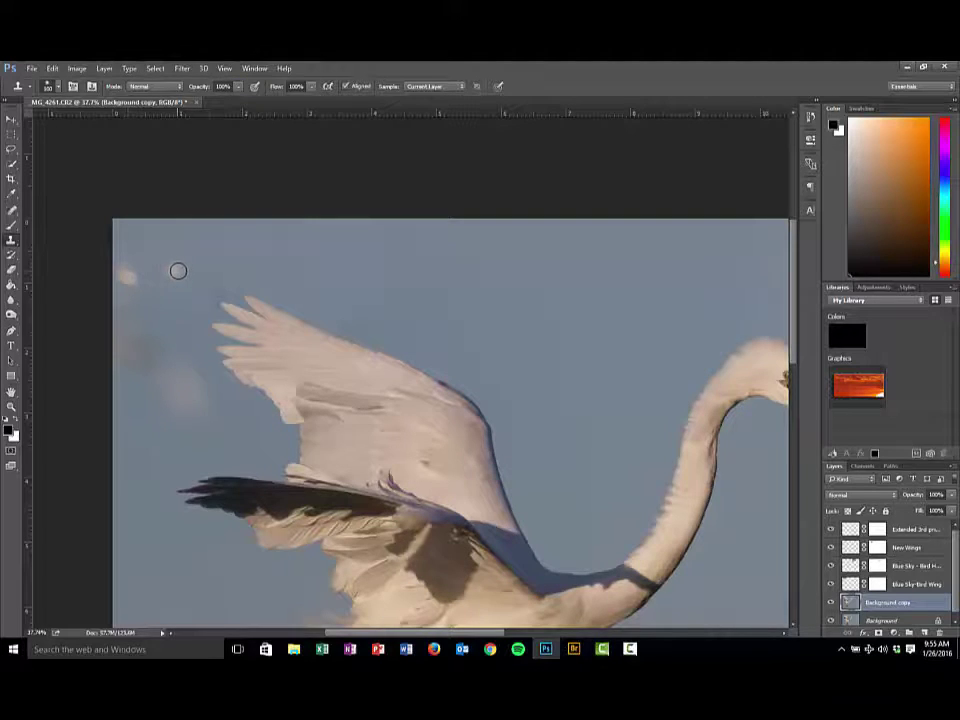
left_click(130, 269)
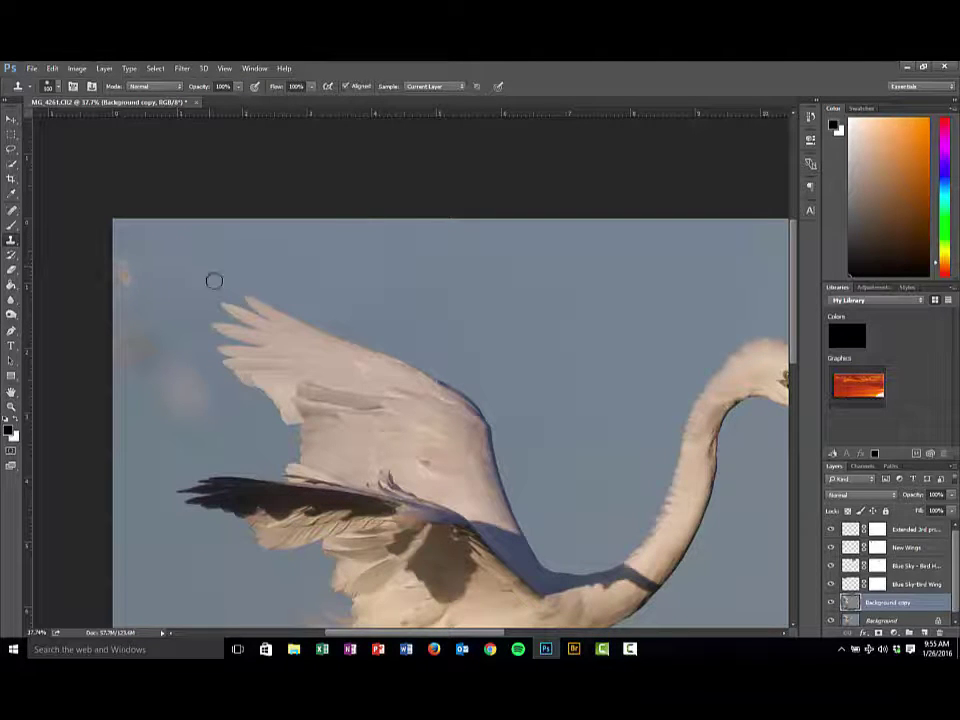
key("ctrl+z")
Step: Flatten the image, merging all the feather and sky layers into a single background
left_click(897, 530, "shift")
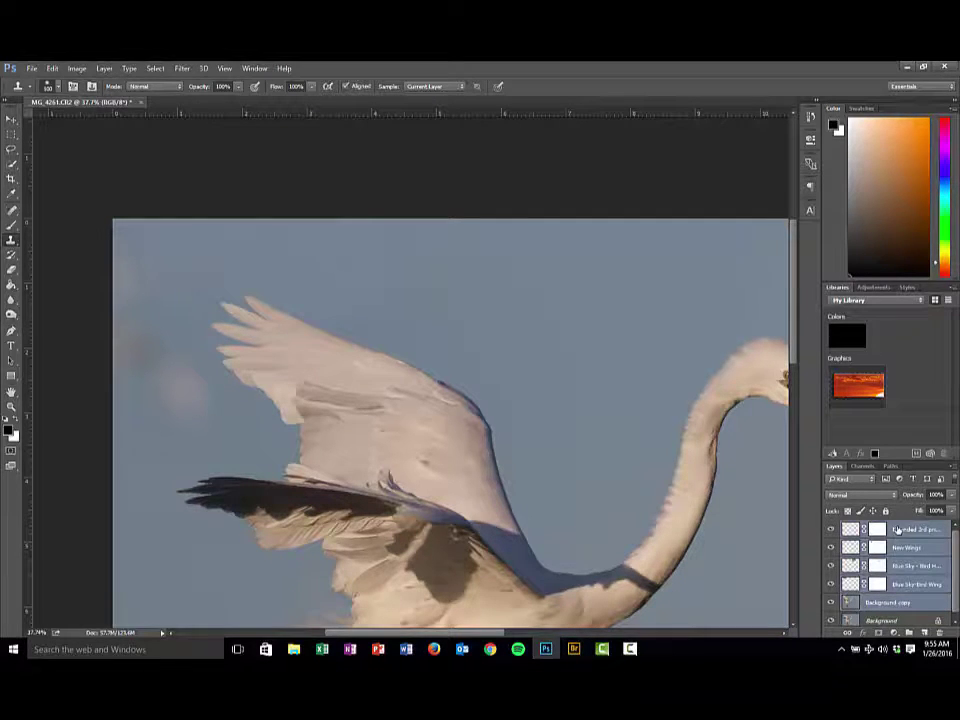
left_click(104, 68)
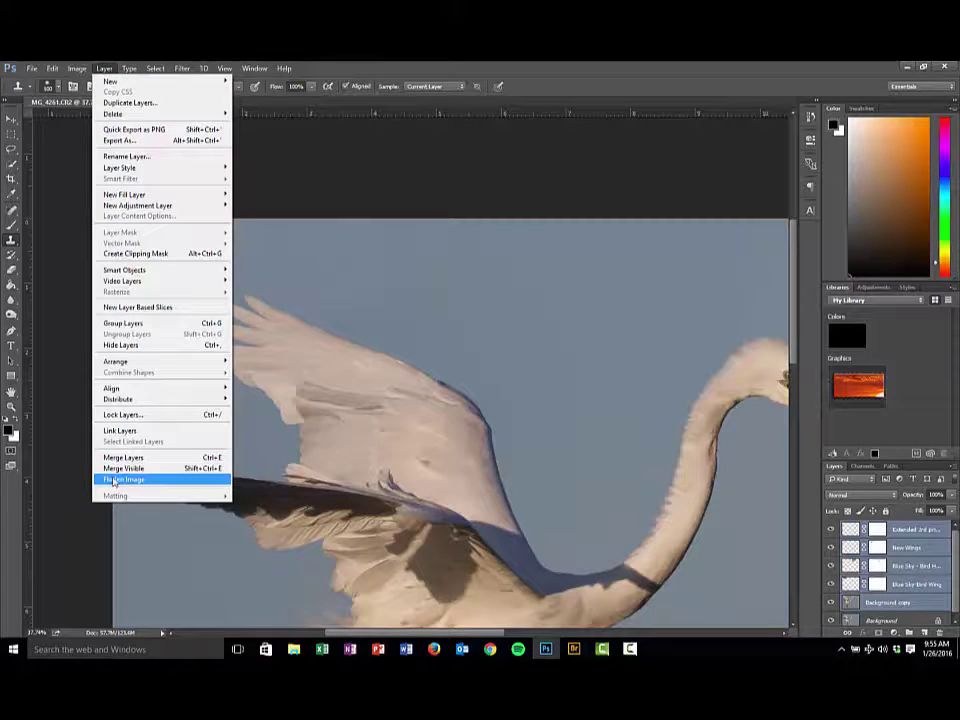
left_click(115, 480)
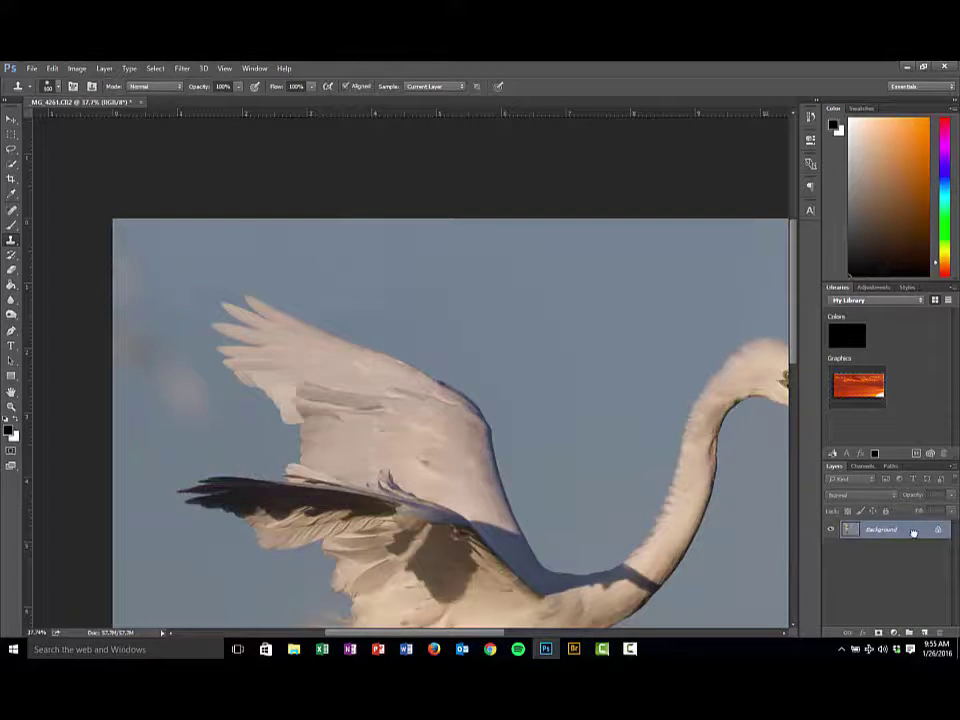
Step: Duplicate the flattened Background layer and clone sky over the blotches along the image's left edge with a 175 px brush at 100% opacity
left_click_drag(906, 527, 925, 632)
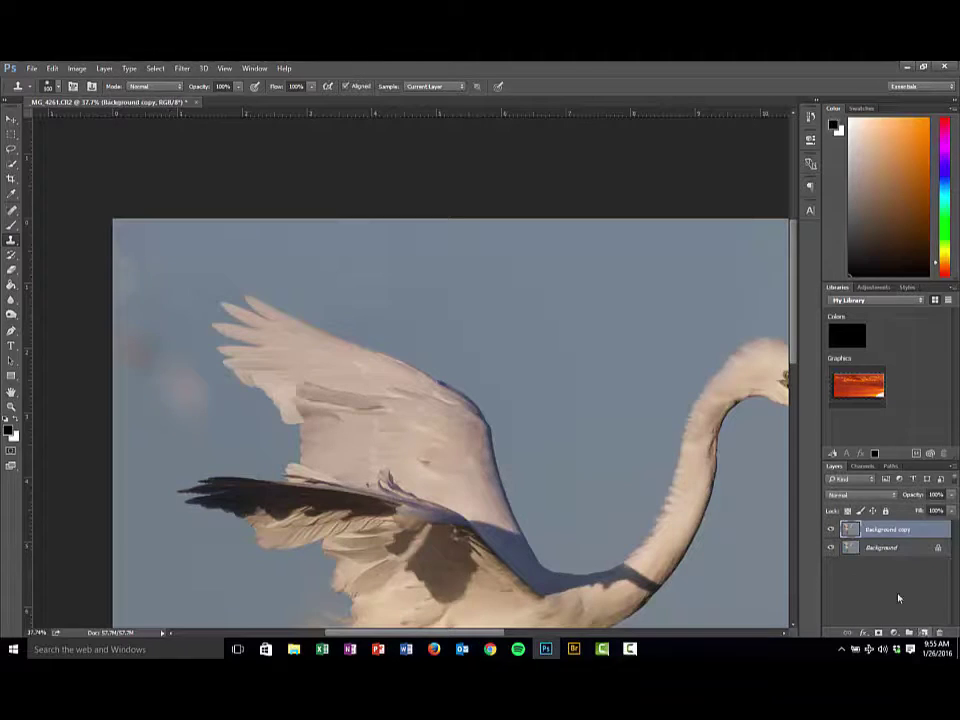
key("bracketright")
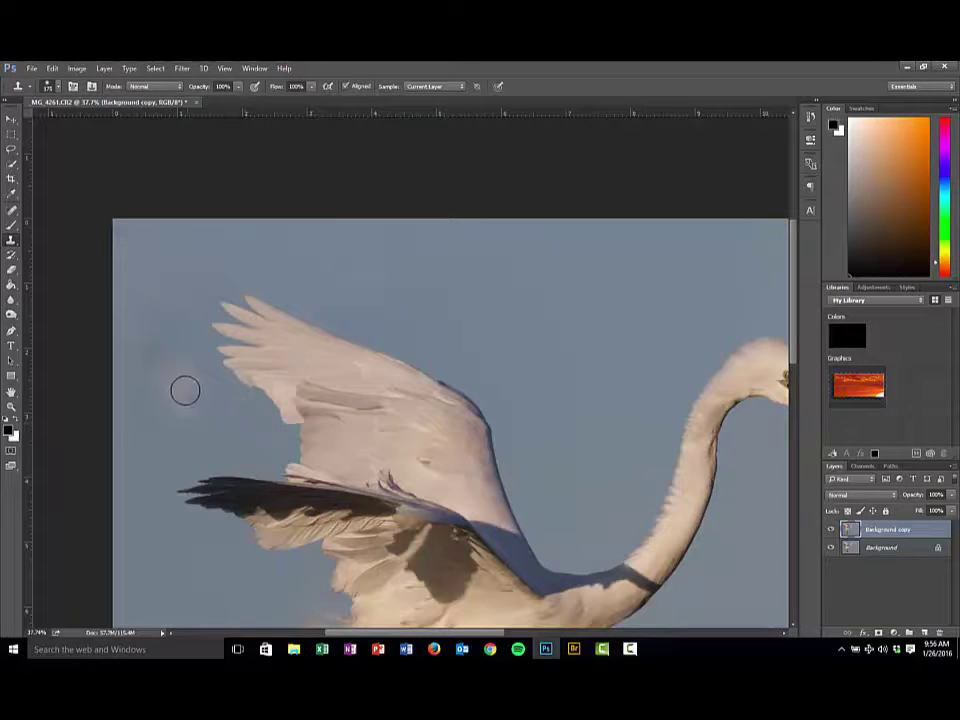
Step: Copy a lassoed sky area below the wing tip to a new layer and scale it to about 122% width and 180% height over the remaining blotch
left_click(11, 148)
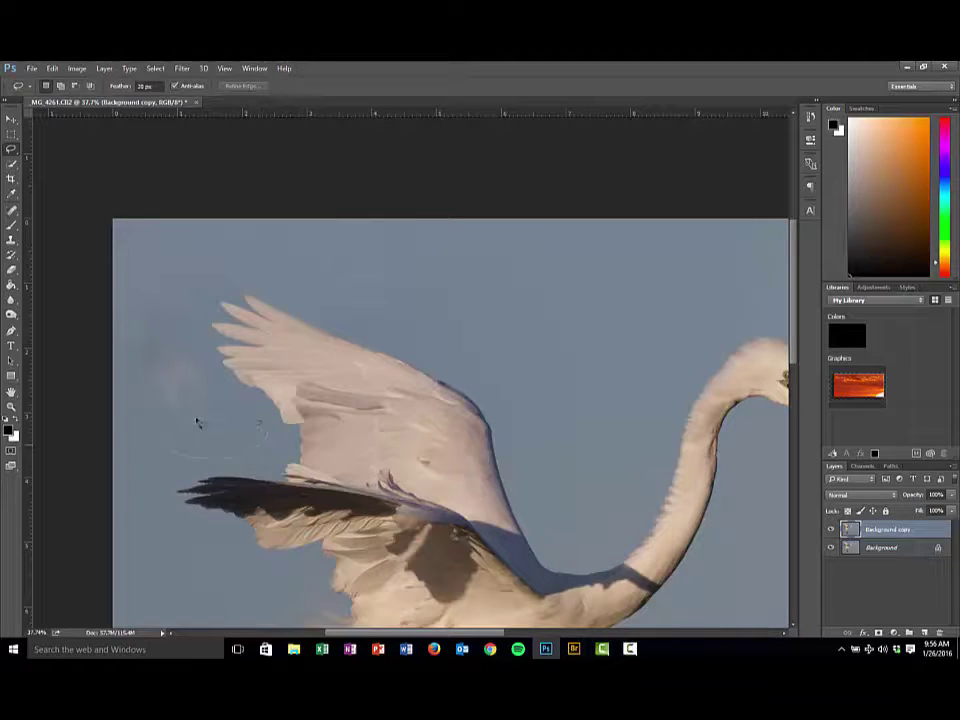
mouse_move(197, 422)
left_mouse_down()
mouse_move(175, 435)
mouse_move(161, 375)
mouse_move(95, 320)
left_mouse_up()
key("ctrl+j")
key("ctrl+t")
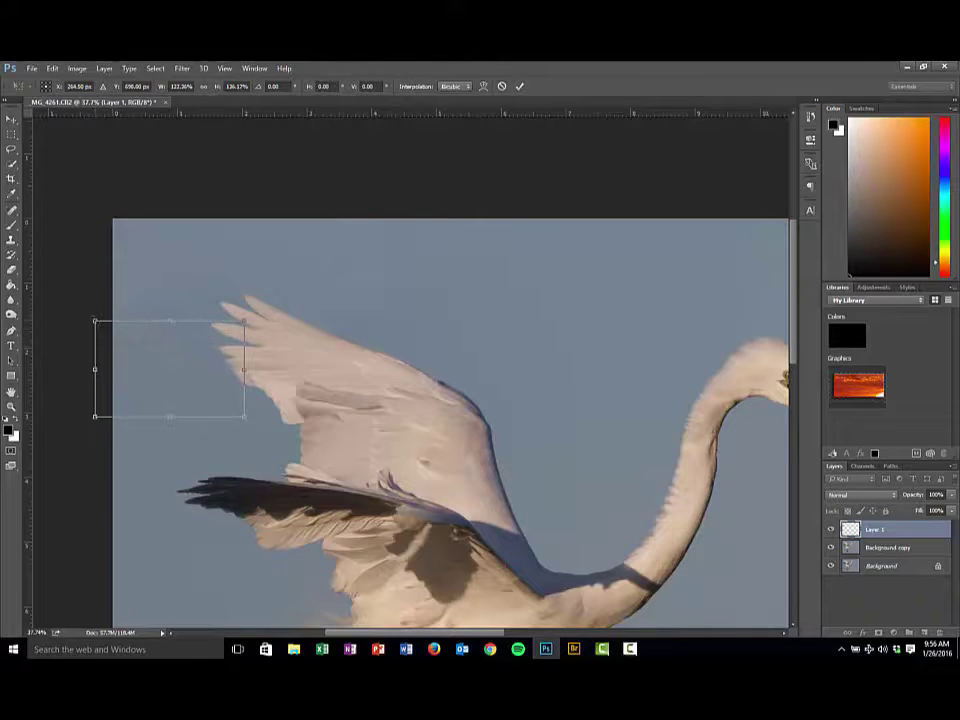
left_click_drag(180, 314, 160, 296)
left_click_drag(170, 417, 169, 431)
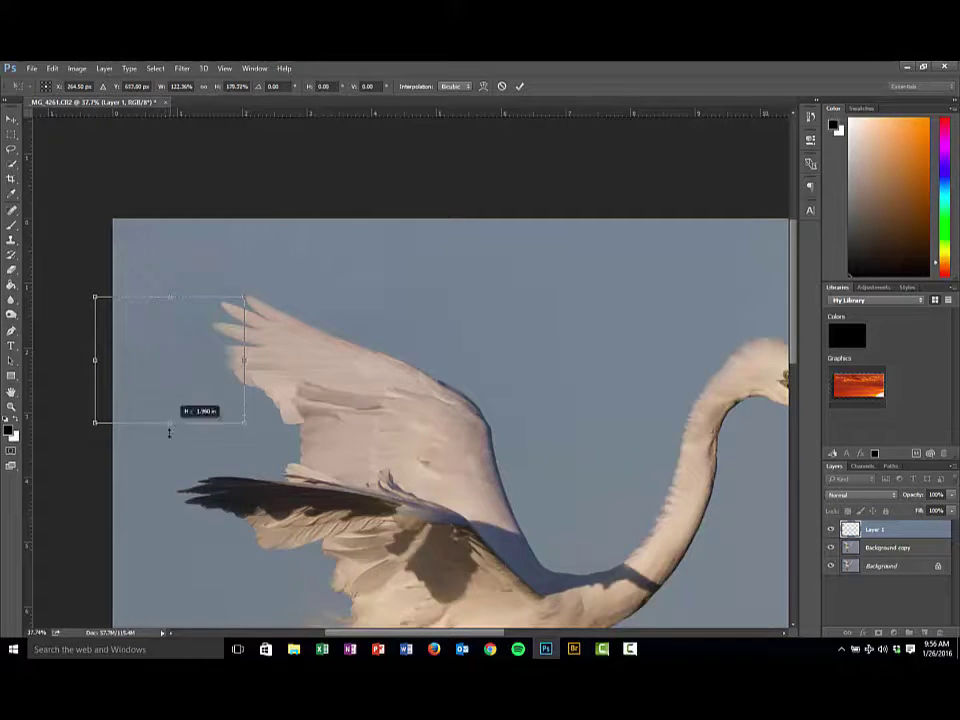
key("Return")
key("l")
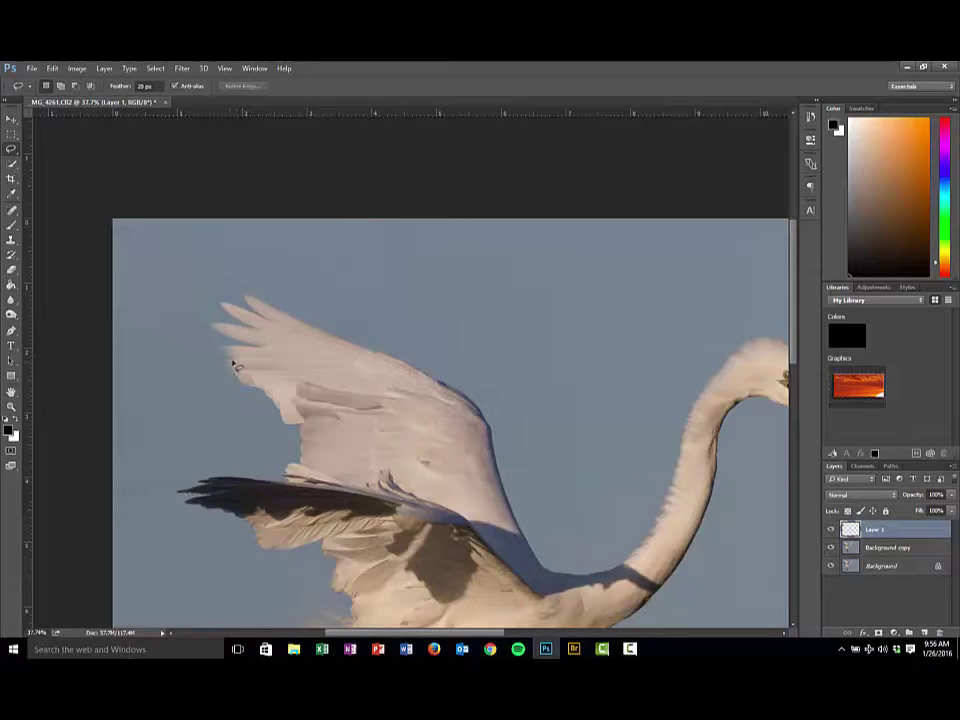
Step: Add a layer mask to the new sky patch and use a 25 px black brush at 100% opacity to uncover the feather tips
left_click(879, 634)
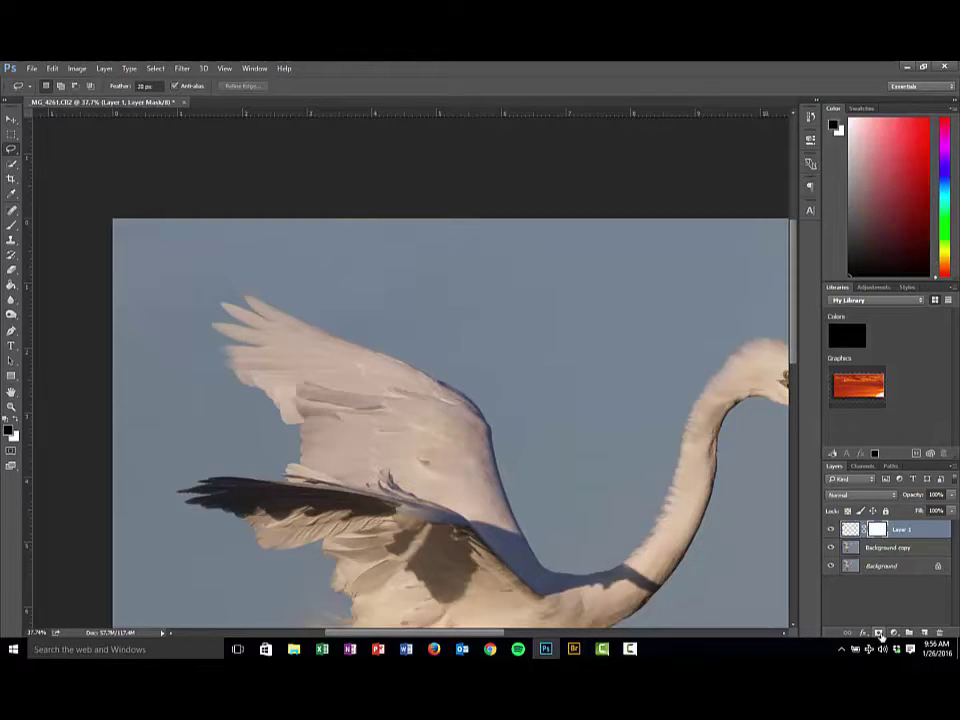
left_click(10, 226)
scroll(234, 362, "up", 5)
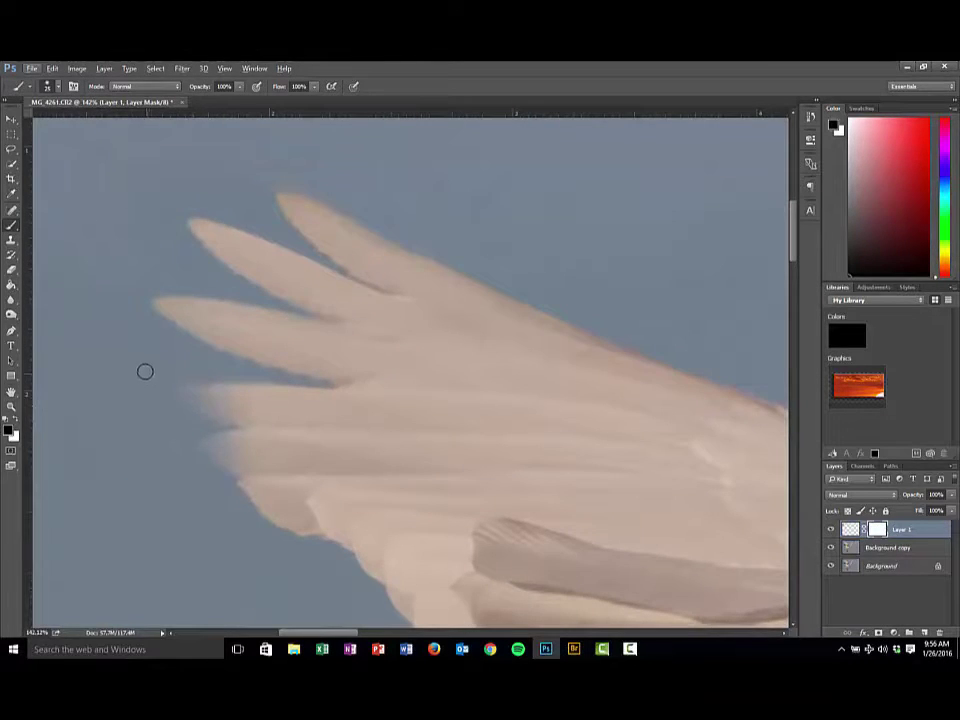
scroll(153, 407, "down", 8)
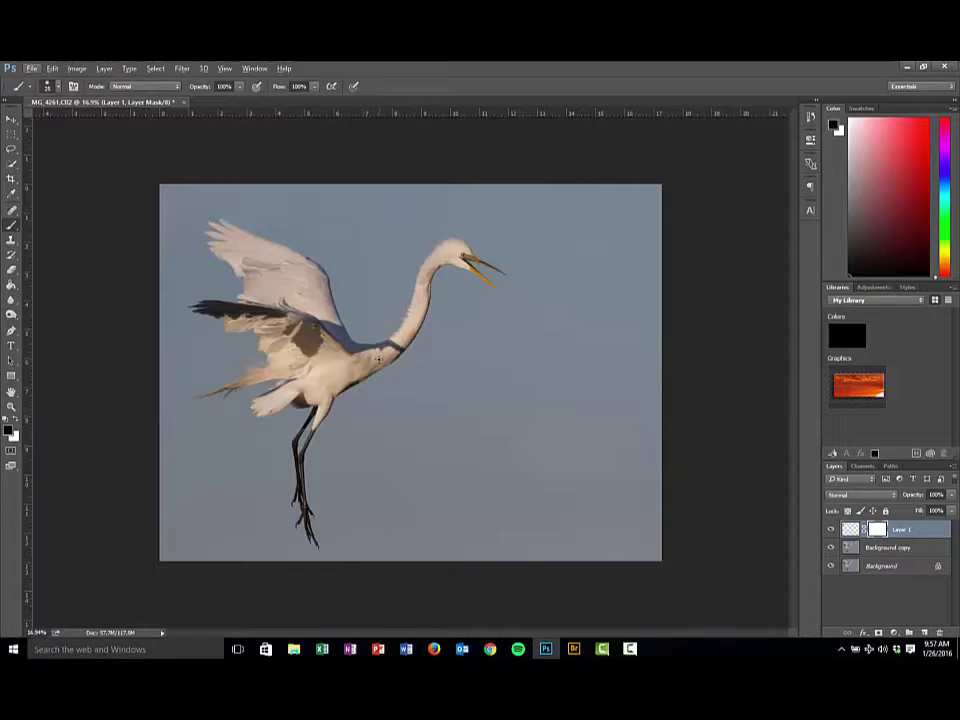